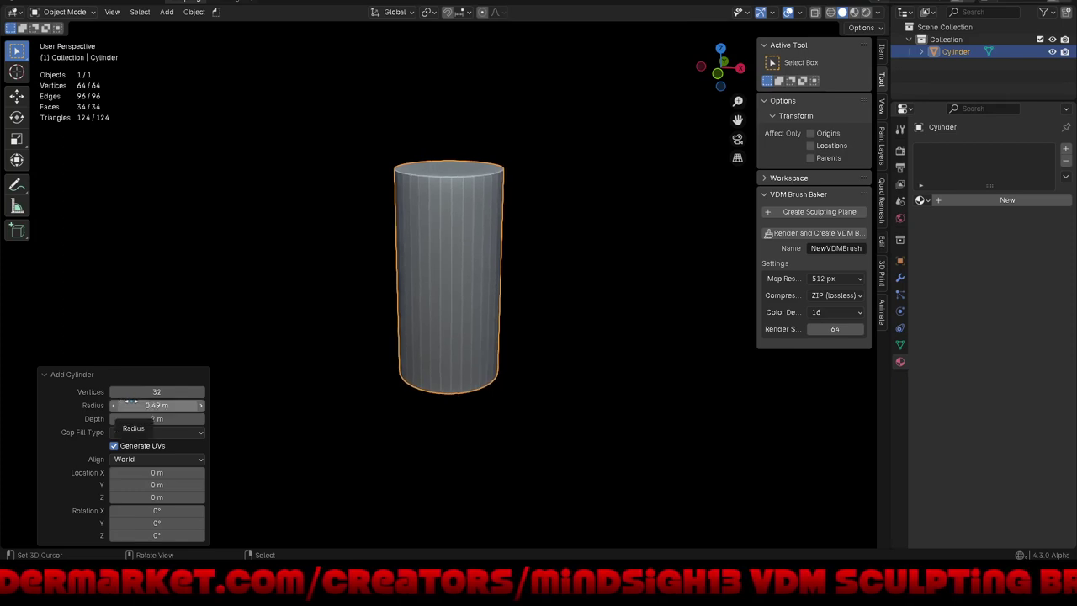
Step: In Edit Mode, add 12 evenly spaced horizontal edge loops around the cylinder, viewed from the front
key("ctrl+Tab")
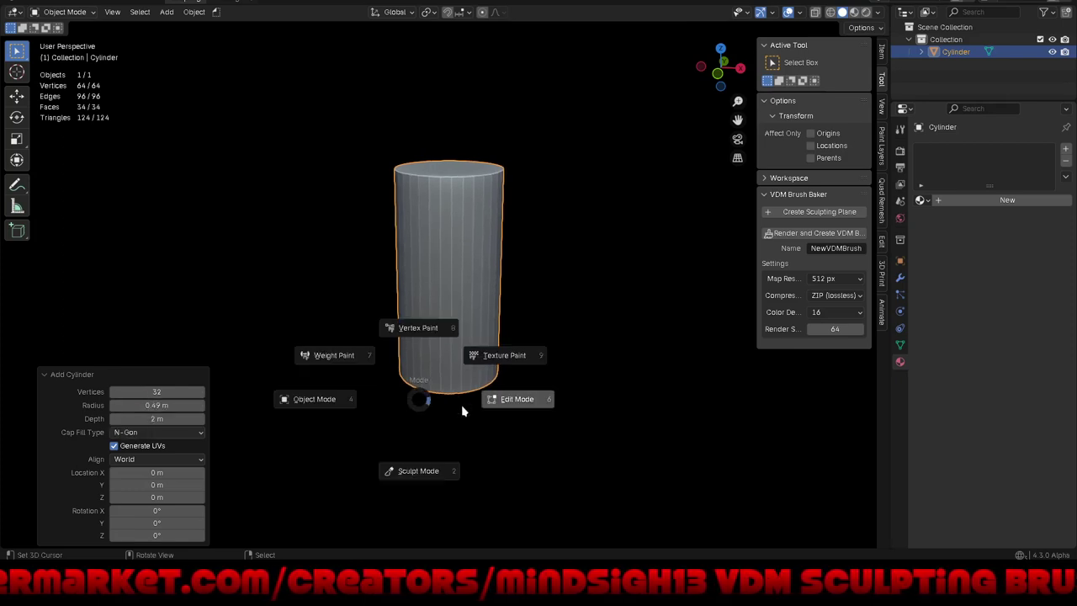
left_click(517, 397)
key("ctrl+r")
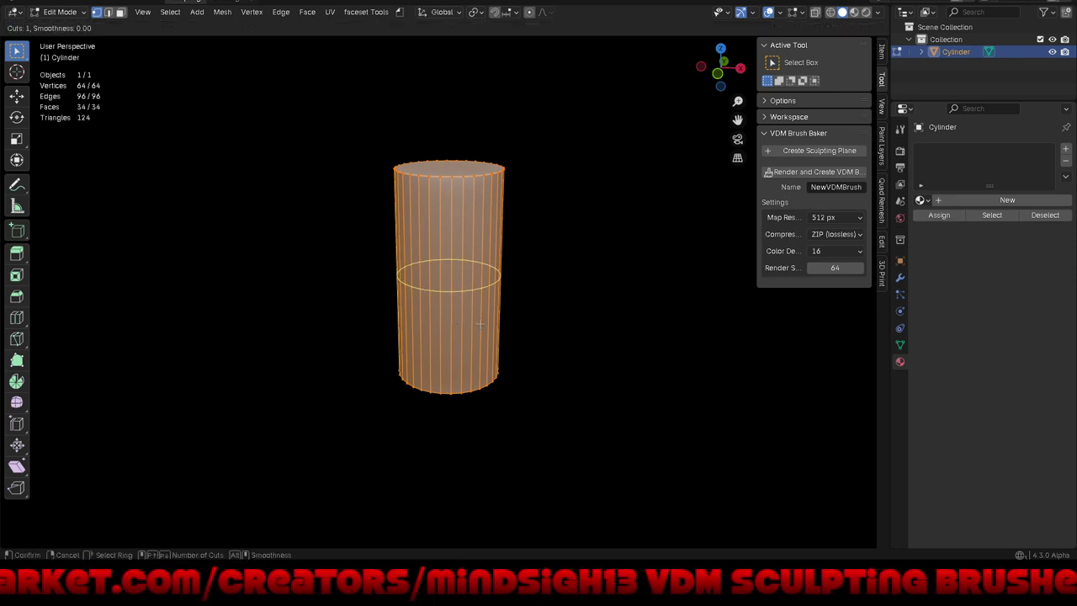
left_click(479, 324)
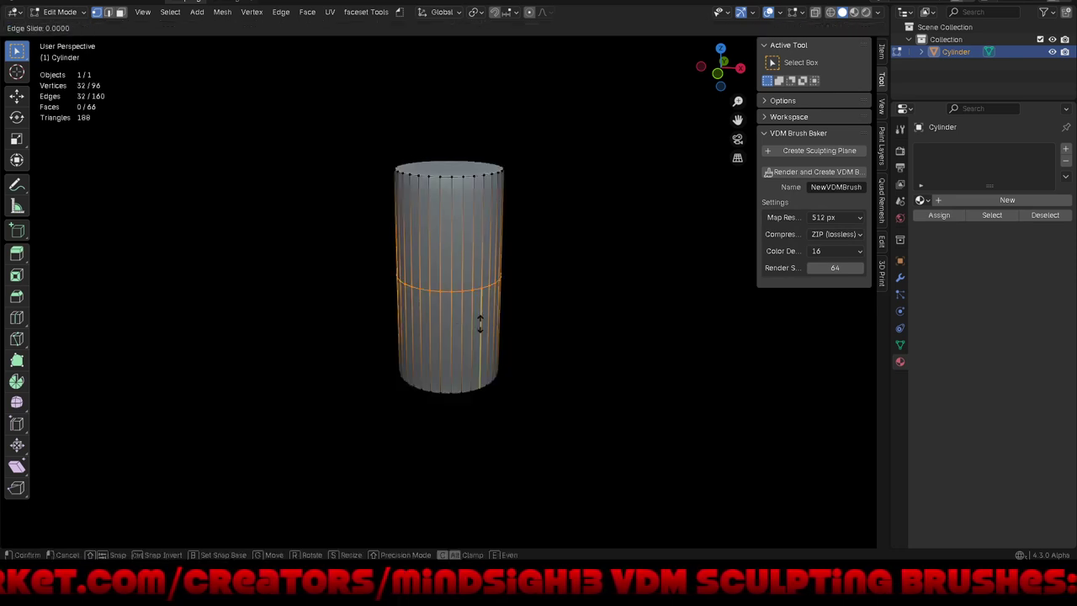
right_click(480, 324)
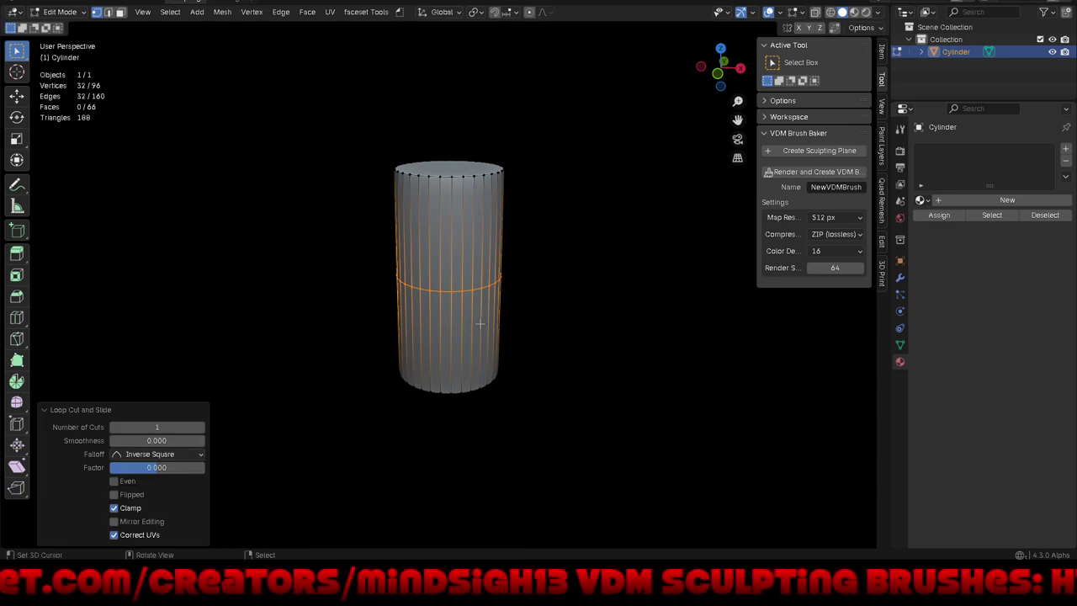
mouse_move(156, 426)
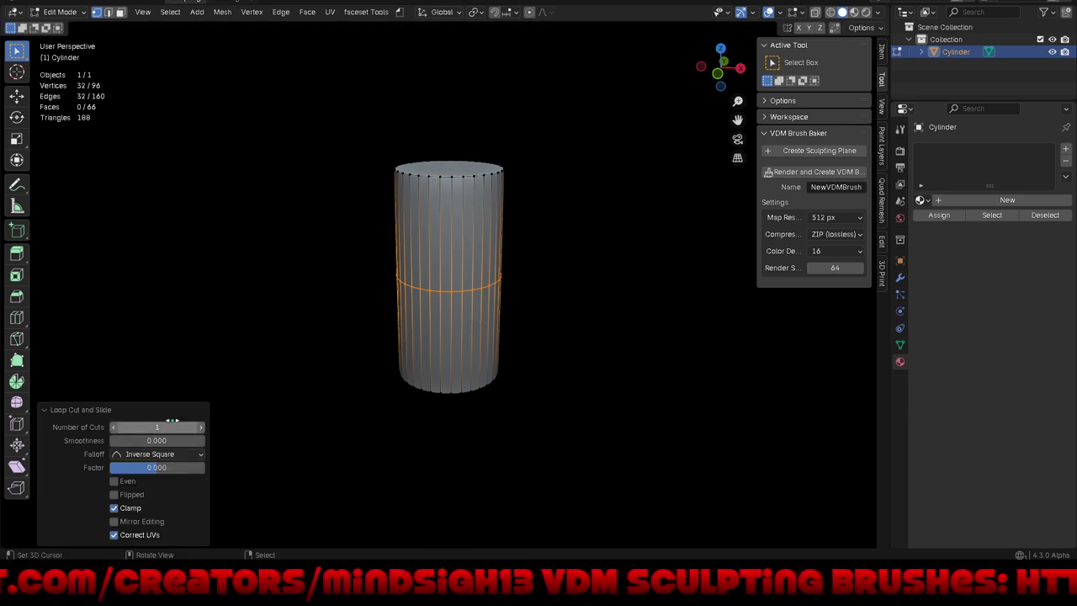
mouse_move(154, 427)
left_mouse_down()
mouse_move(202, 427)
mouse_move(192, 427)
left_mouse_up()
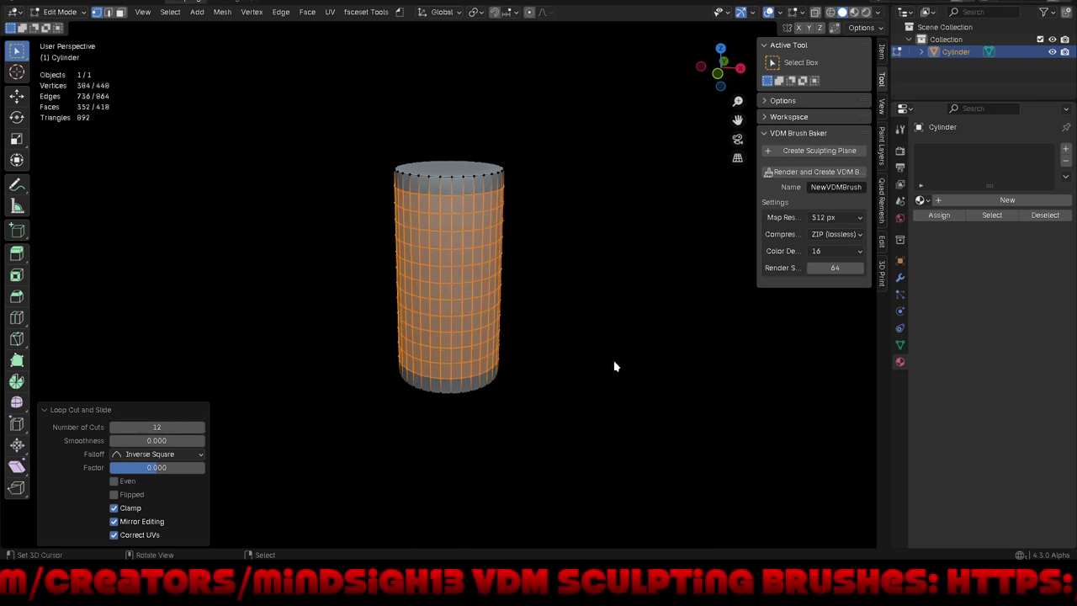
key("o")
key("KP_1")
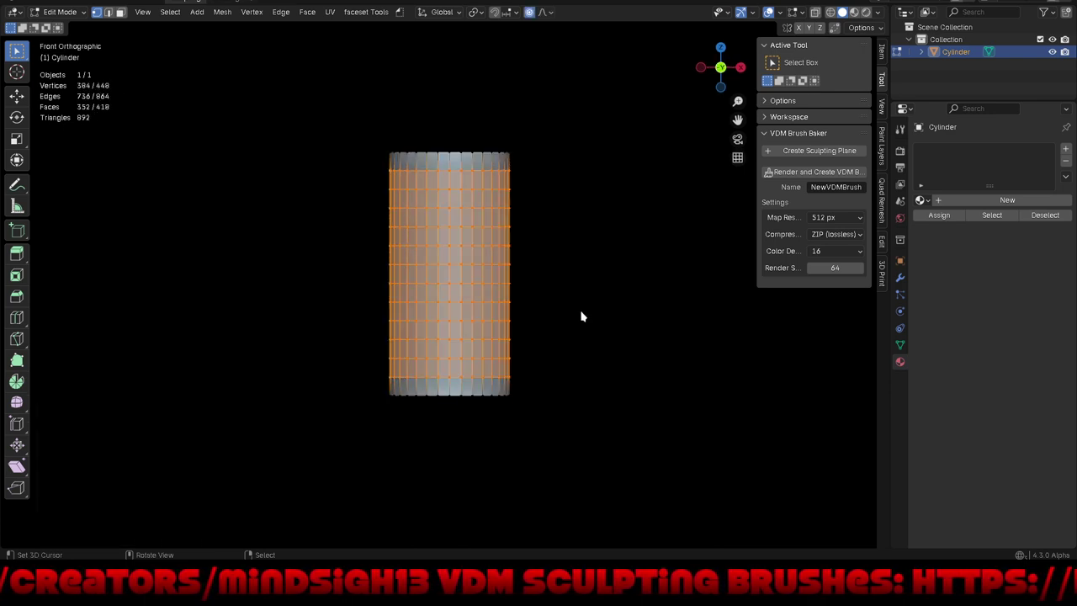
Step: In X-ray, scale the middle edge loop to 0.414 with smooth proportional falloff, size 0.603
key("alt+z")
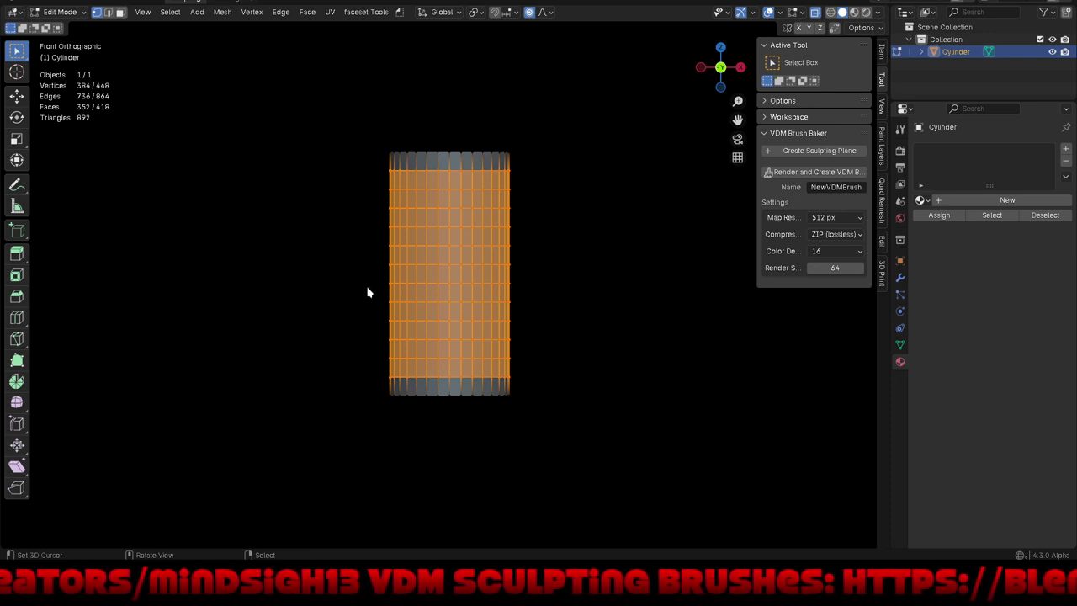
left_click_drag(367, 292, 536, 313)
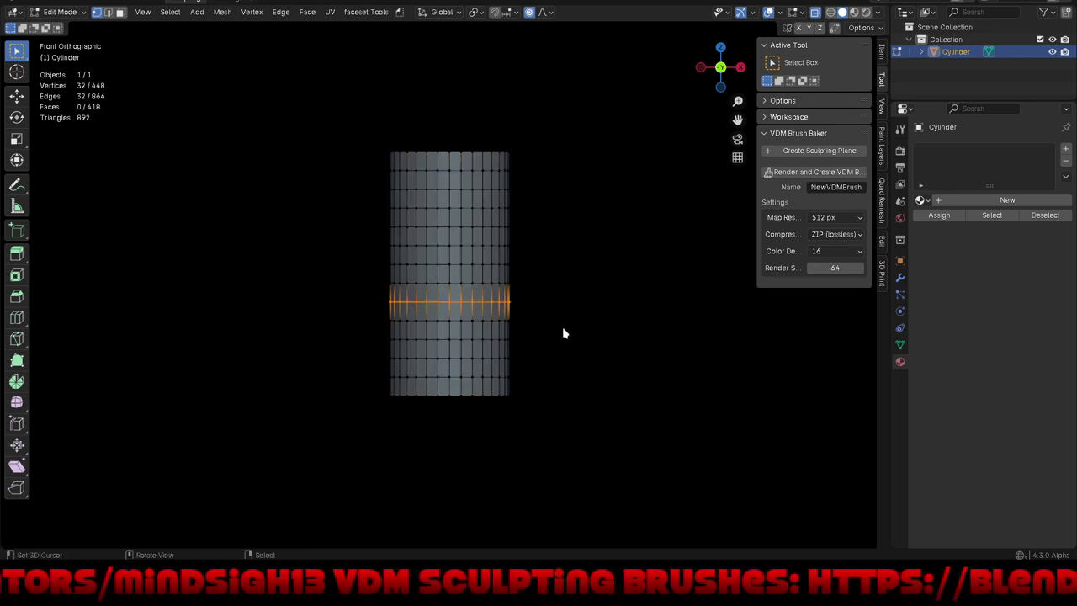
key("s")
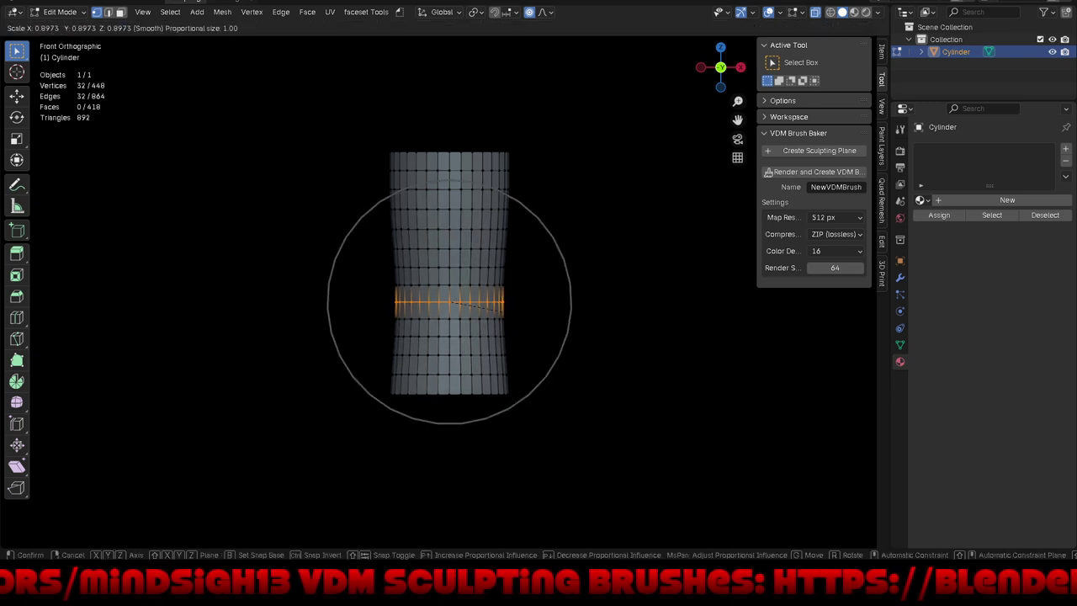
scroll(498, 313, "up", 8)
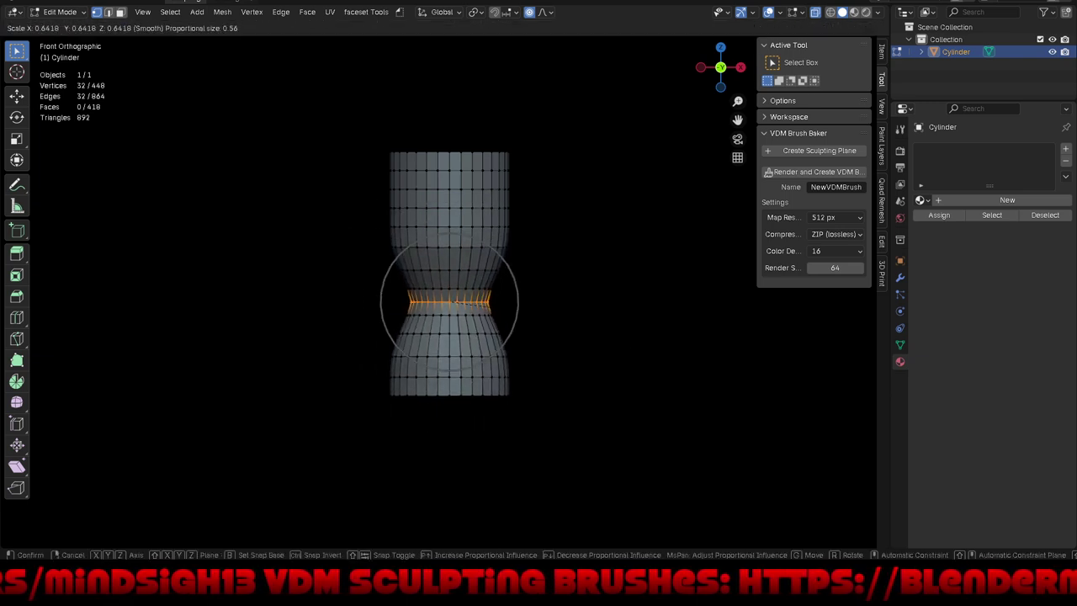
scroll(459, 302, "down", 1)
scroll(461, 302, "down", 1)
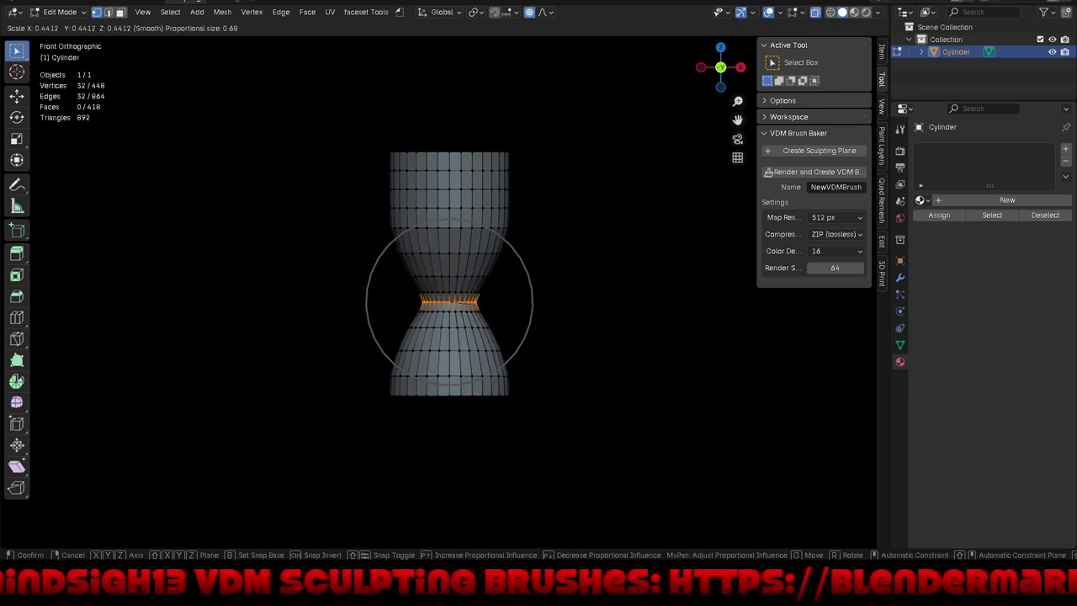
left_click(526, 313)
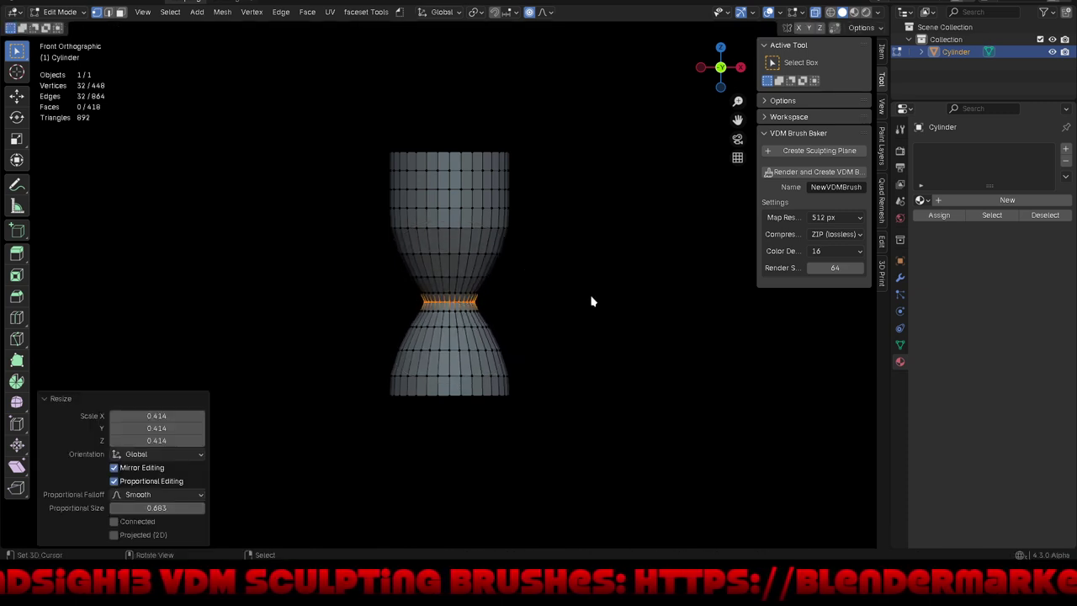
Step: Push/Pull everything except the waist ring by -0.404 with smooth proportional size 0.239
key("ctrl+i")
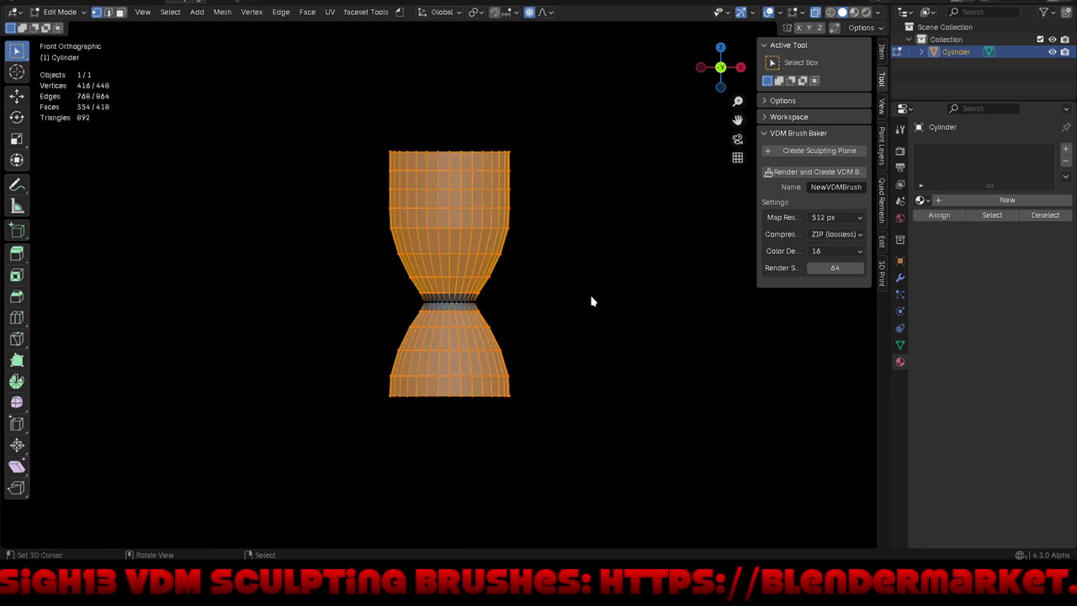
key("F3")
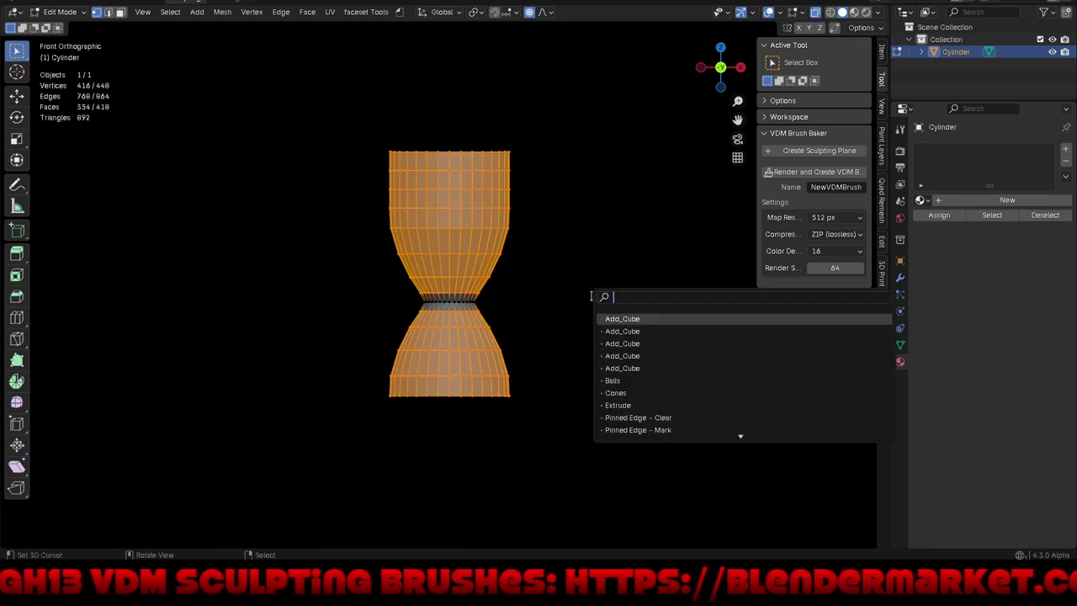
type("push")
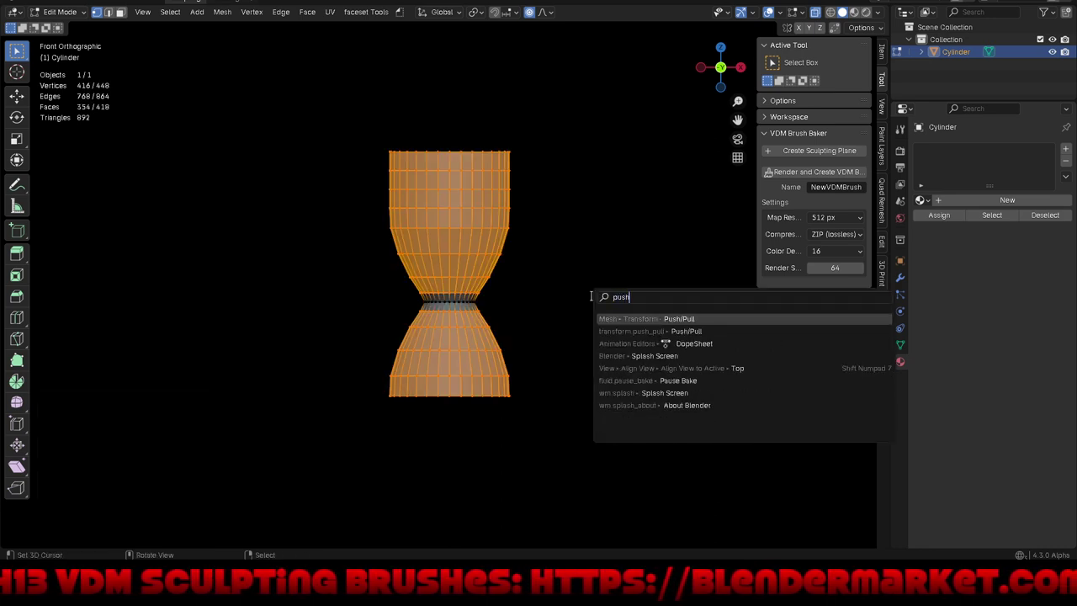
key("Return")
key("z")
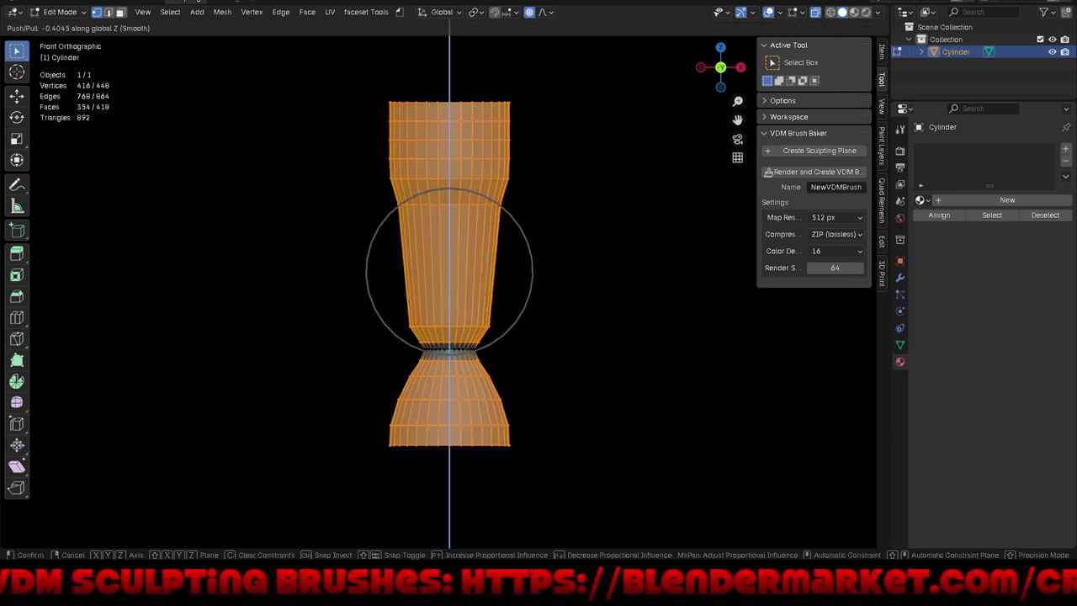
scroll(449, 271, "up", 5)
scroll(449, 271, "up", 4)
scroll(450, 271, "down", 7)
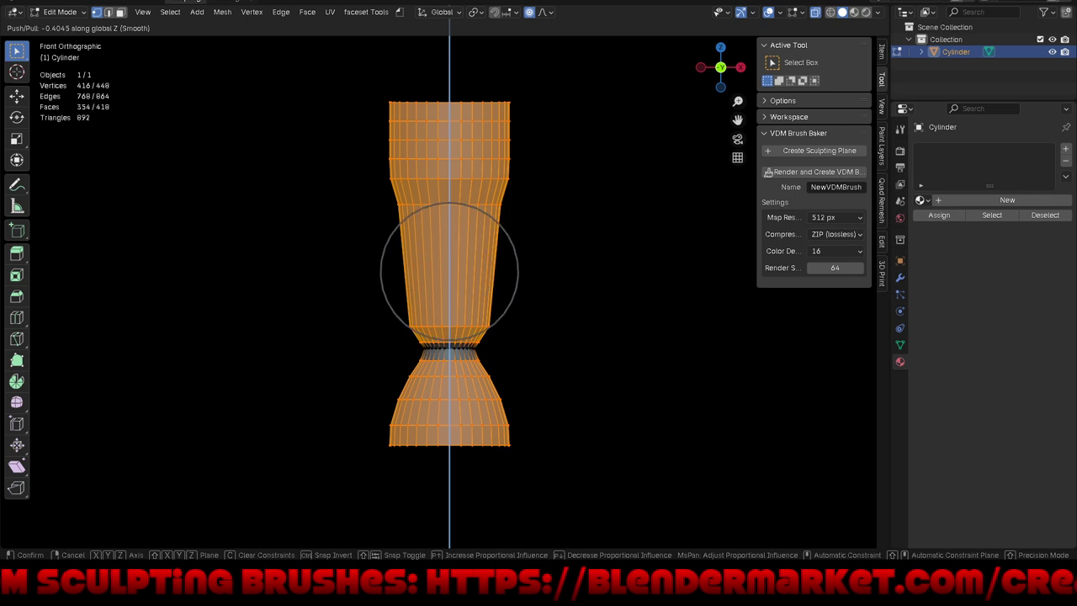
scroll(449, 271, "down", 3)
scroll(449, 270, "down", 2)
scroll(449, 271, "down", 6)
scroll(450, 271, "up", 6)
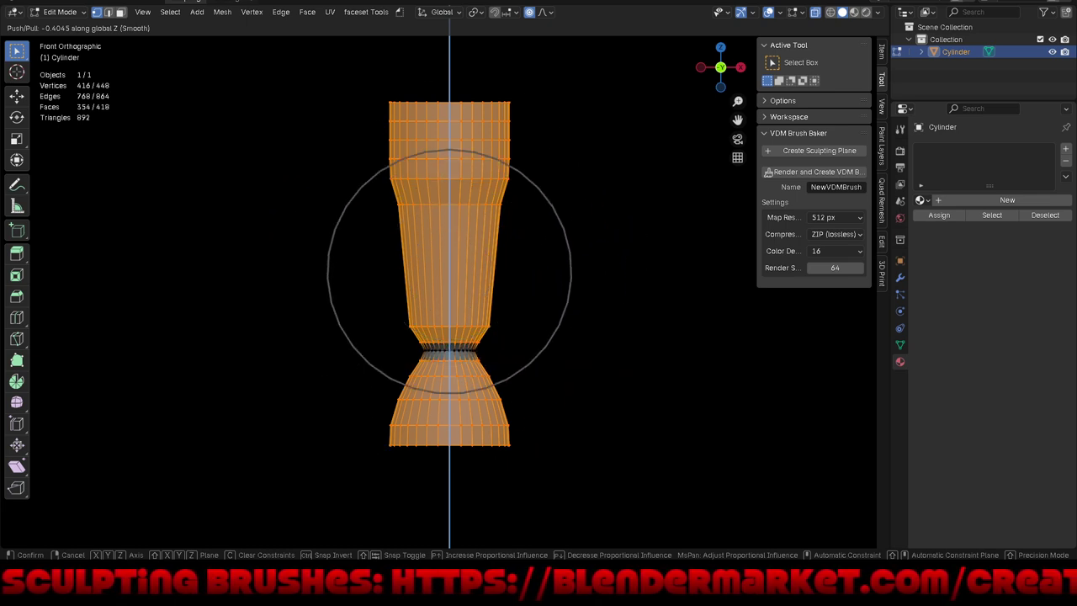
scroll(449, 271, "up", 6)
scroll(449, 271, "up", 5)
scroll(449, 271, "up", 6)
scroll(450, 271, "up", 8)
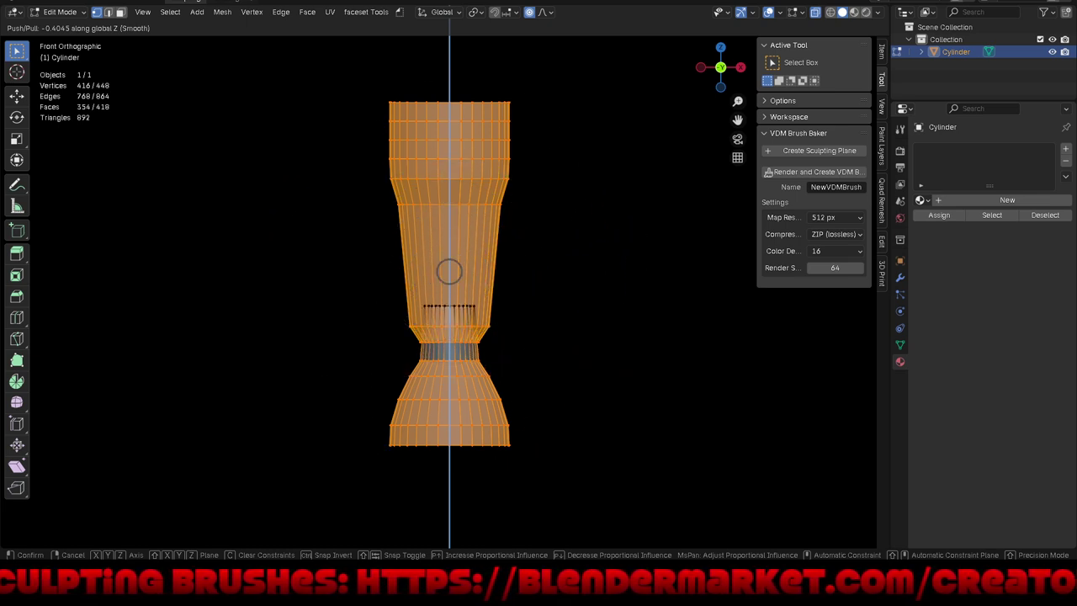
scroll(449, 271, "up", 2)
scroll(450, 271, "down", 3)
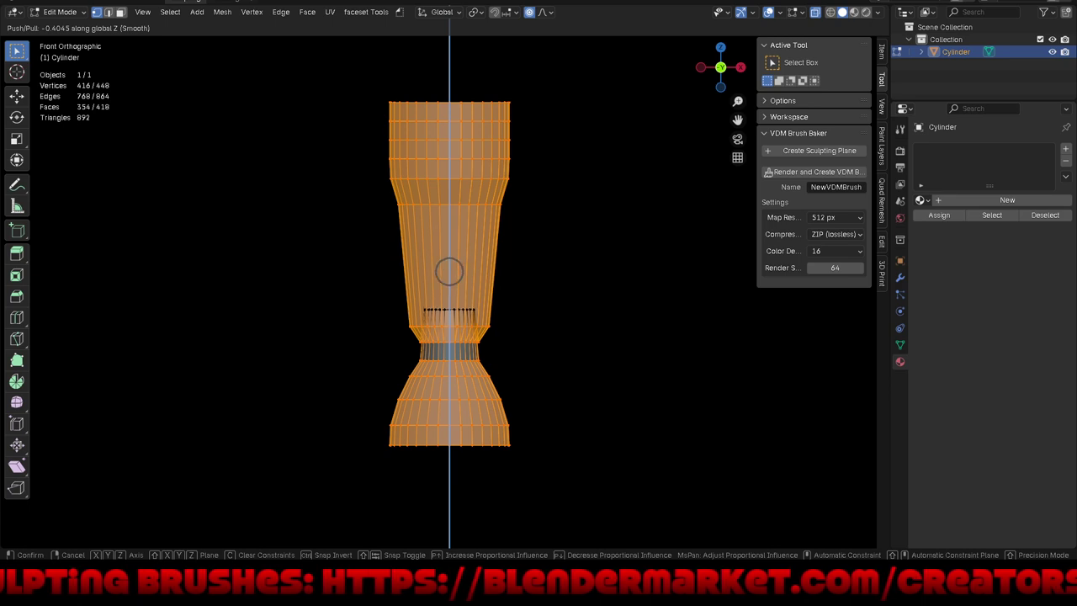
scroll(449, 271, "down", 8)
scroll(450, 271, "down", 2)
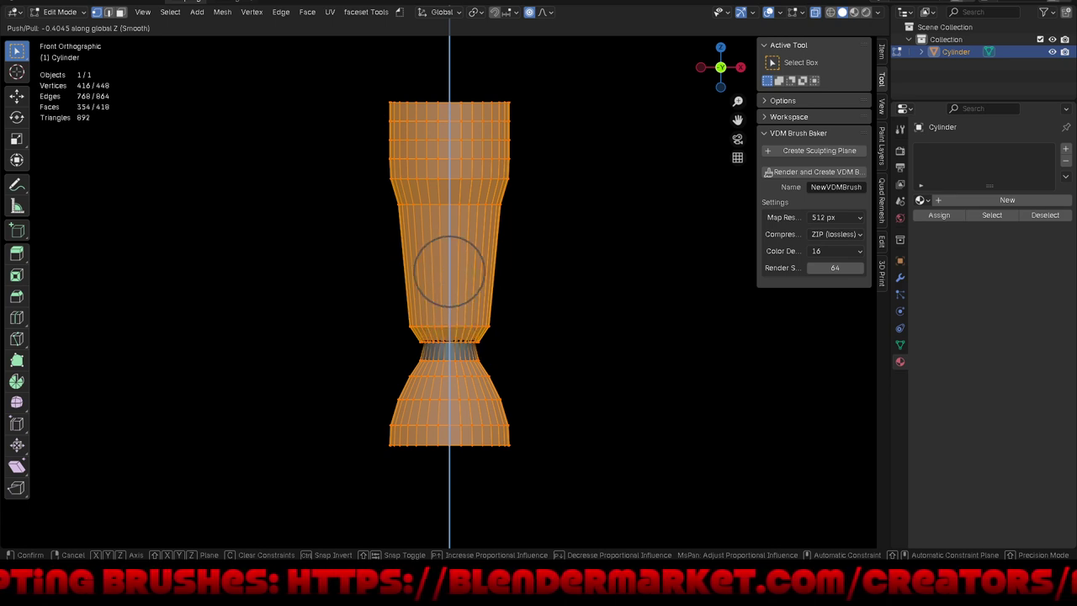
scroll(449, 271, "up", 2)
left_click(651, 322)
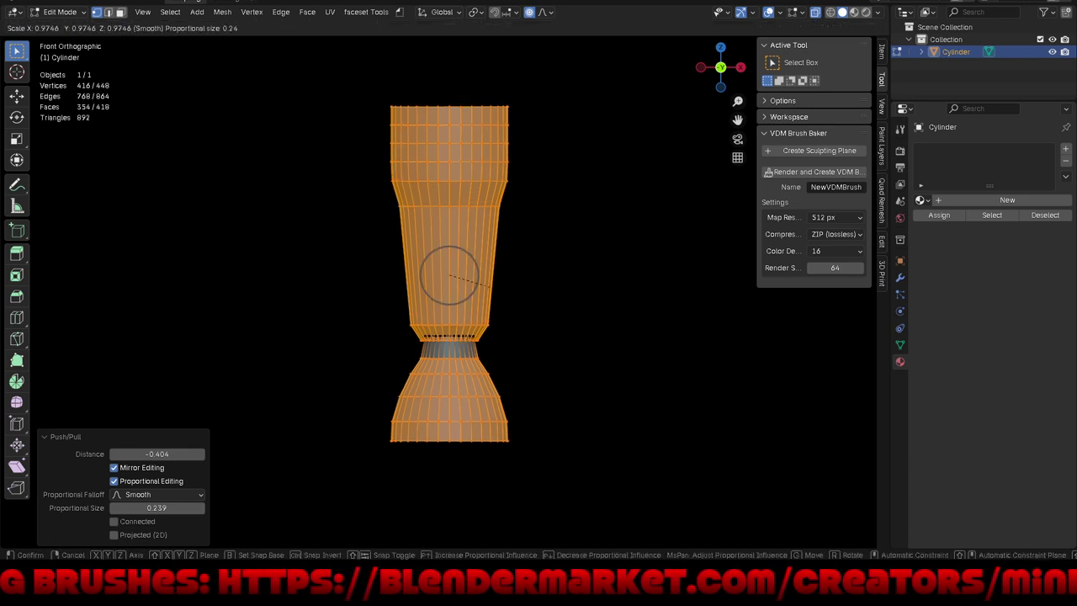
key("Escape")
Step: With proportional editing off, enlarge the whole goblet mesh to 1.479 scale
key("o")
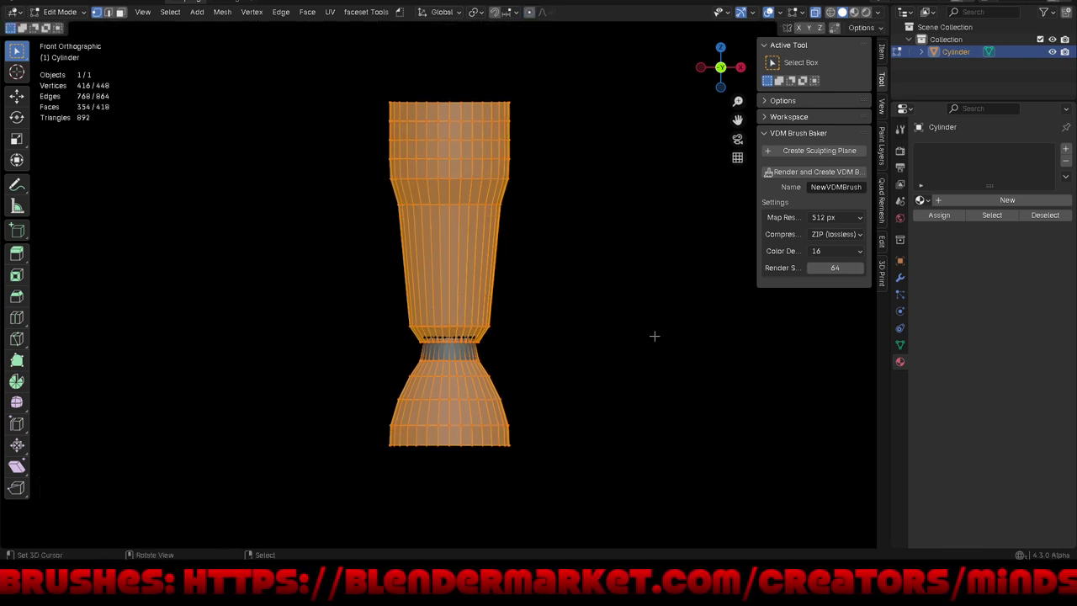
key("s")
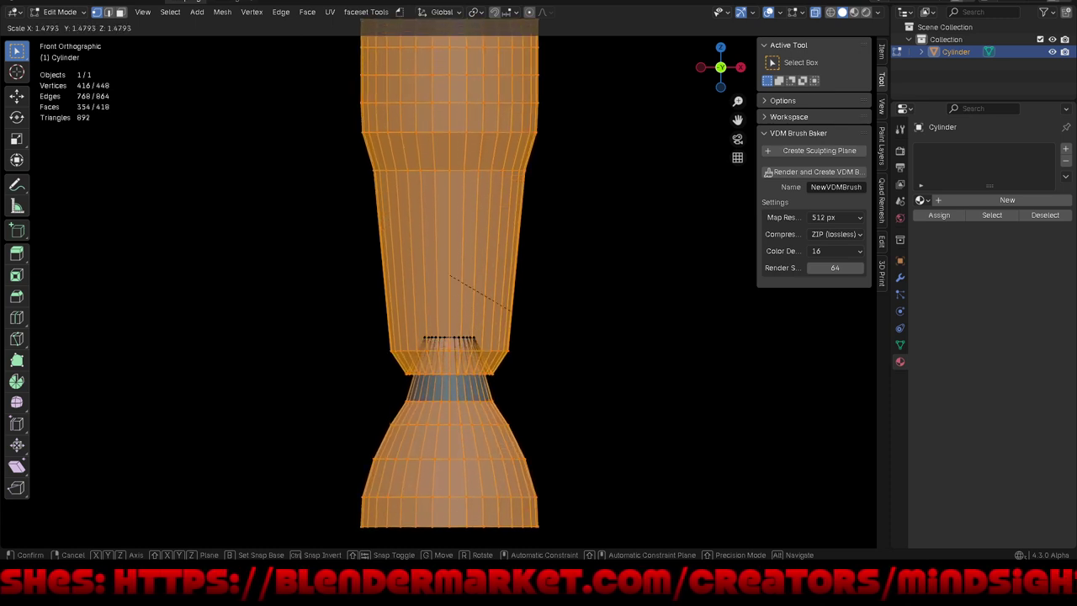
left_click(509, 310)
scroll(617, 419, "down", 2)
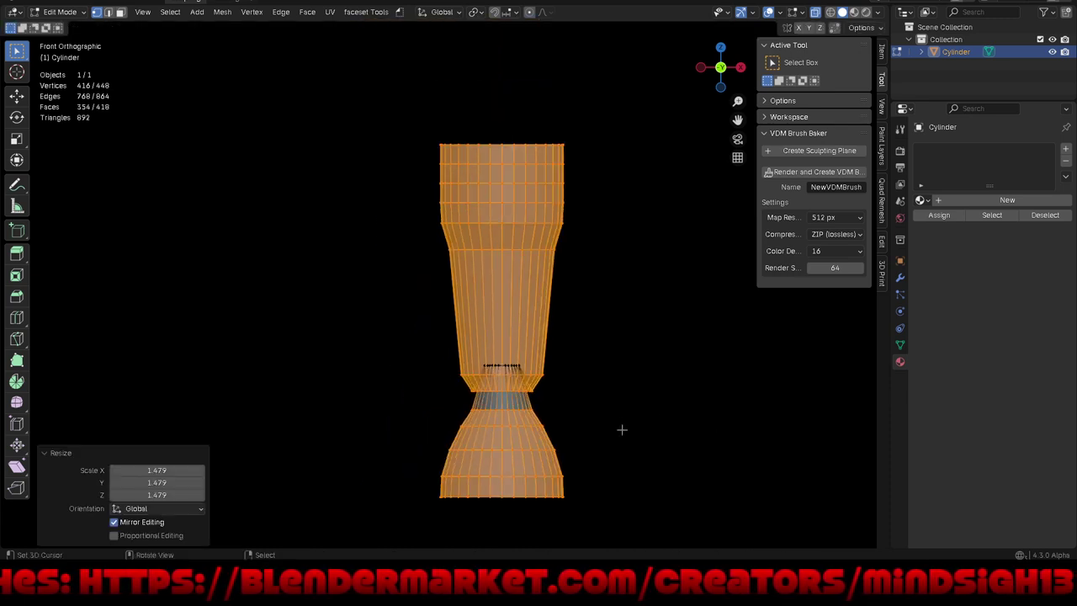
Step: Select the upper cup faces and raise them 1.2708 m along Z
left_click_drag(351, 94, 626, 154)
key("ctrl+KP_Add")
key("ctrl+KP_Add")
key("ctrl+KP_Add")
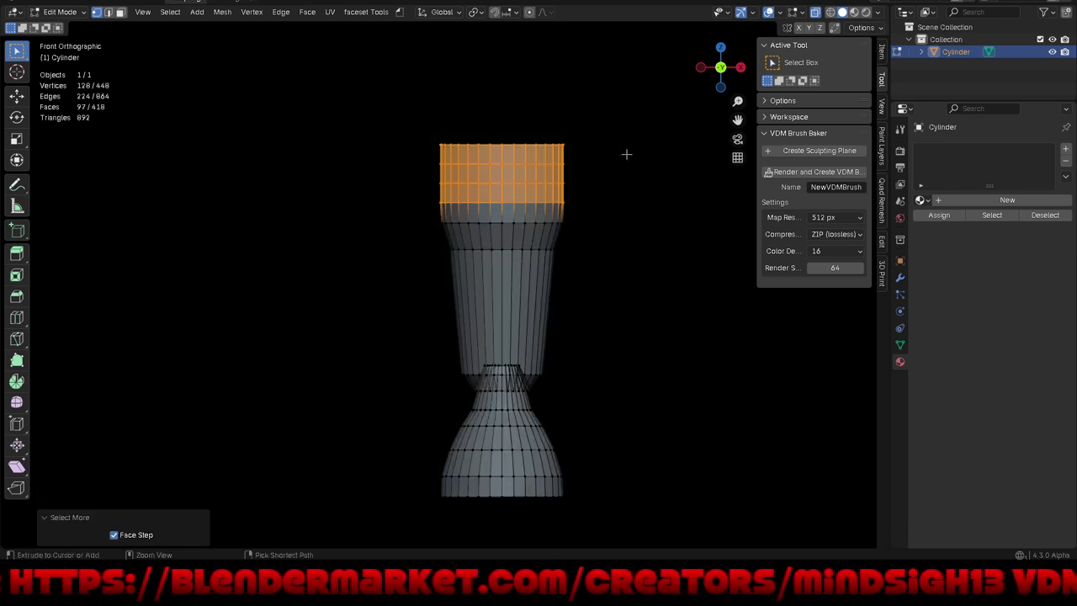
key("ctrl+KP_Add")
key("ctrl+KP_Add")
key("ctrl+KP_Add")
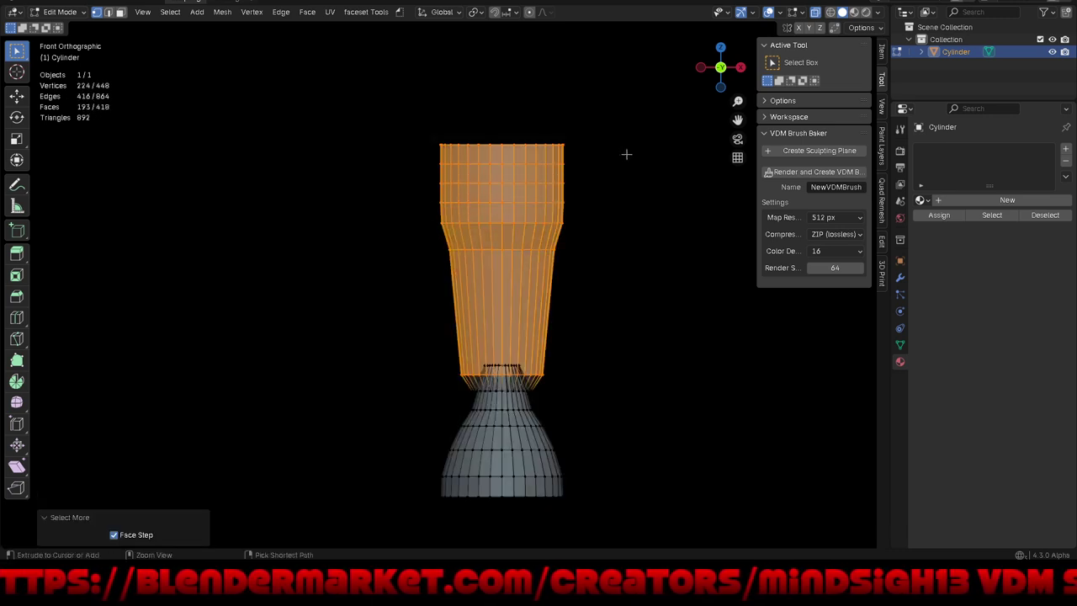
key("ctrl+KP_Add")
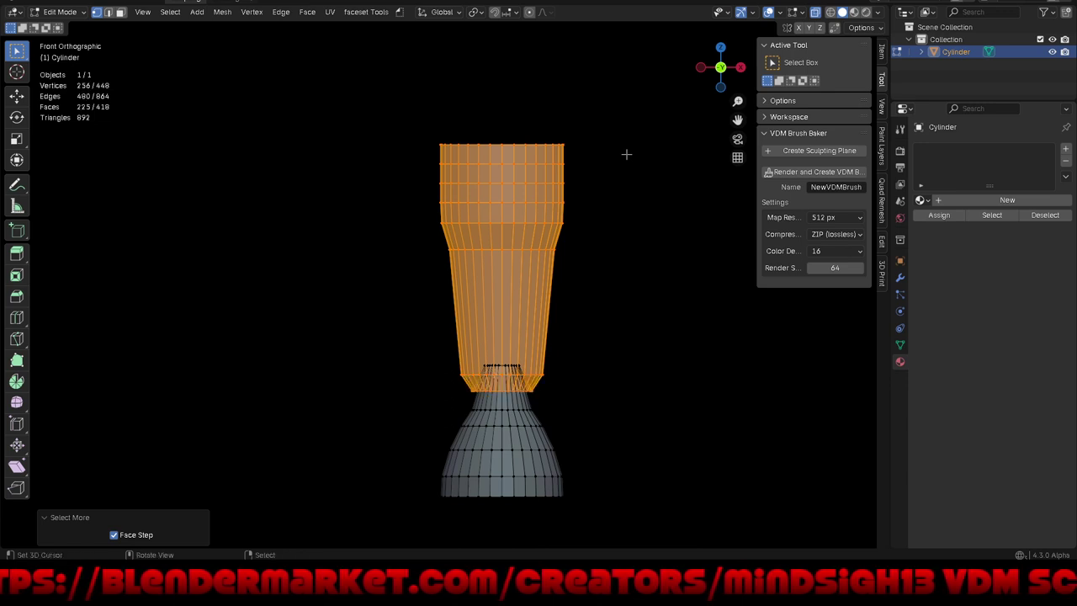
key("g")
key("z")
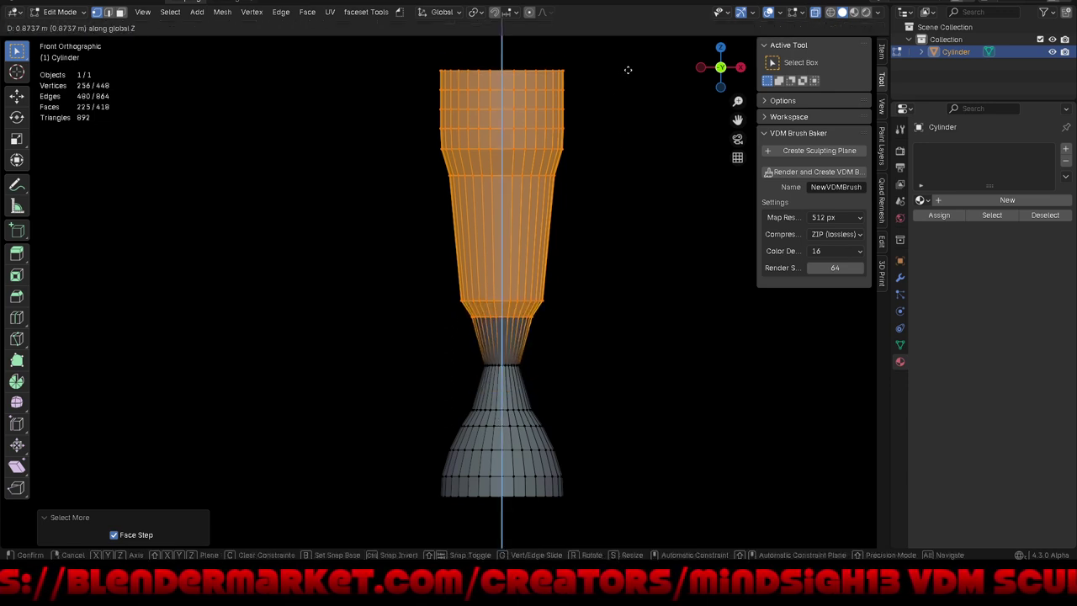
left_click(635, 47)
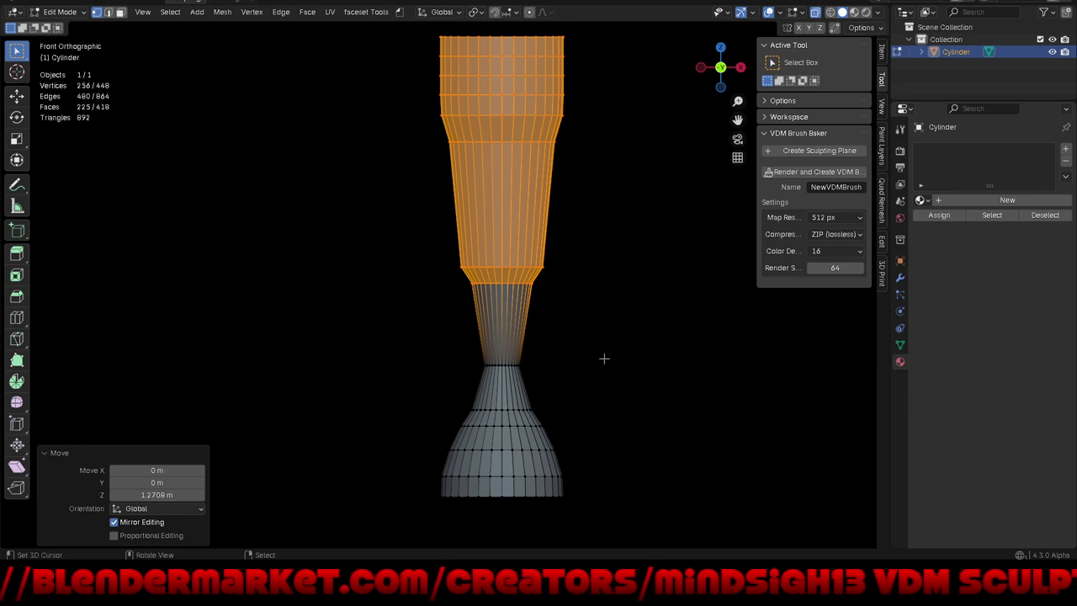
Step: Widen the upper cup section to 1.827 in X and Y, keeping its height unchanged
key("s")
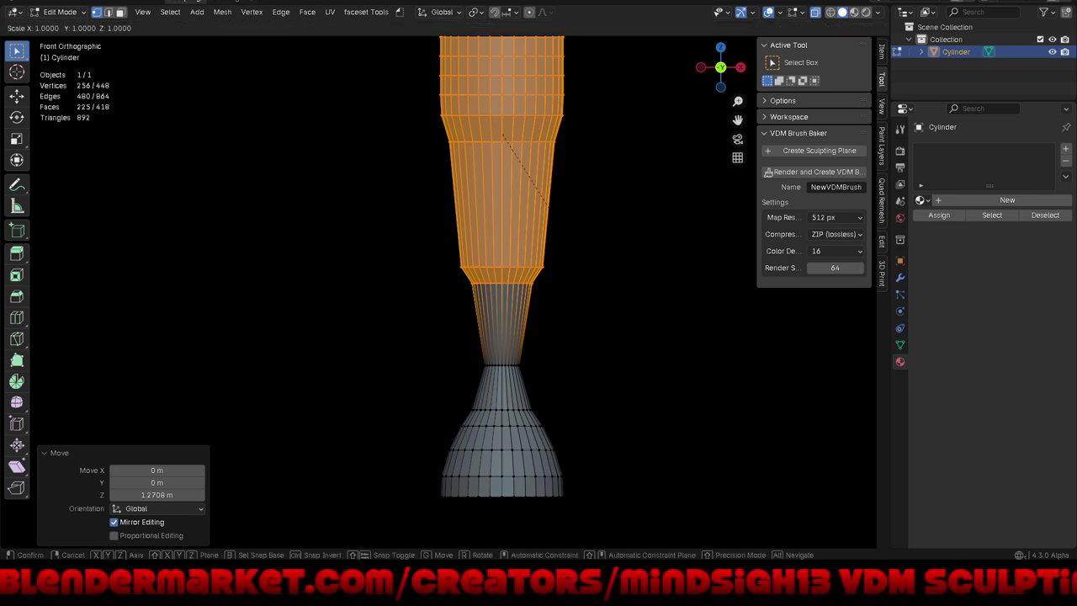
key("shift+z")
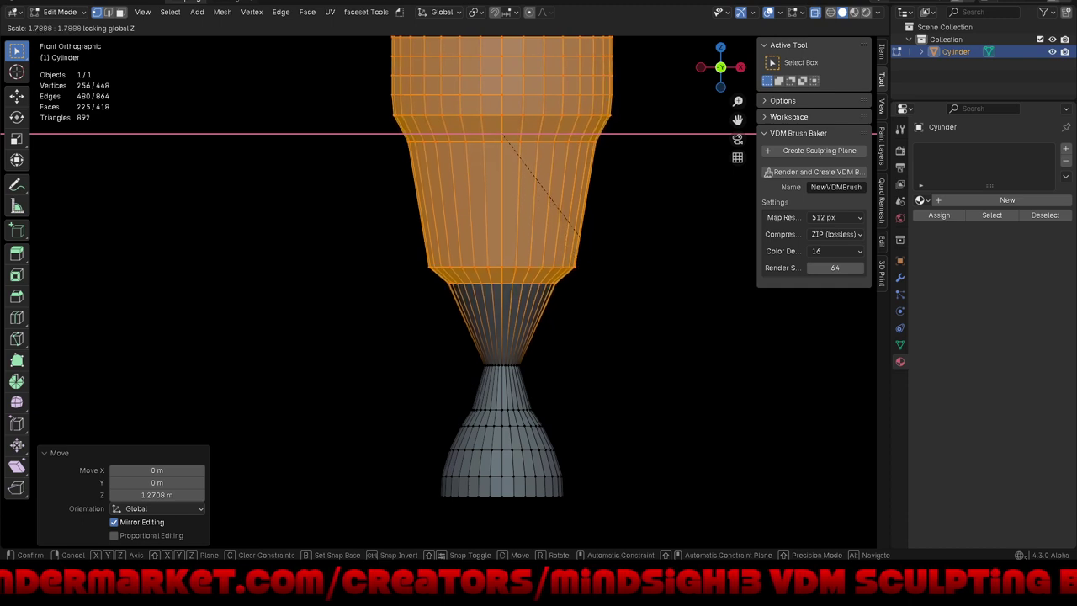
left_click(680, 471)
scroll(443, 405, "down", 3)
mouse_move(444, 405)
middle_mouse_down()
mouse_move(542, 390)
mouse_move(545, 348)
middle_mouse_up()
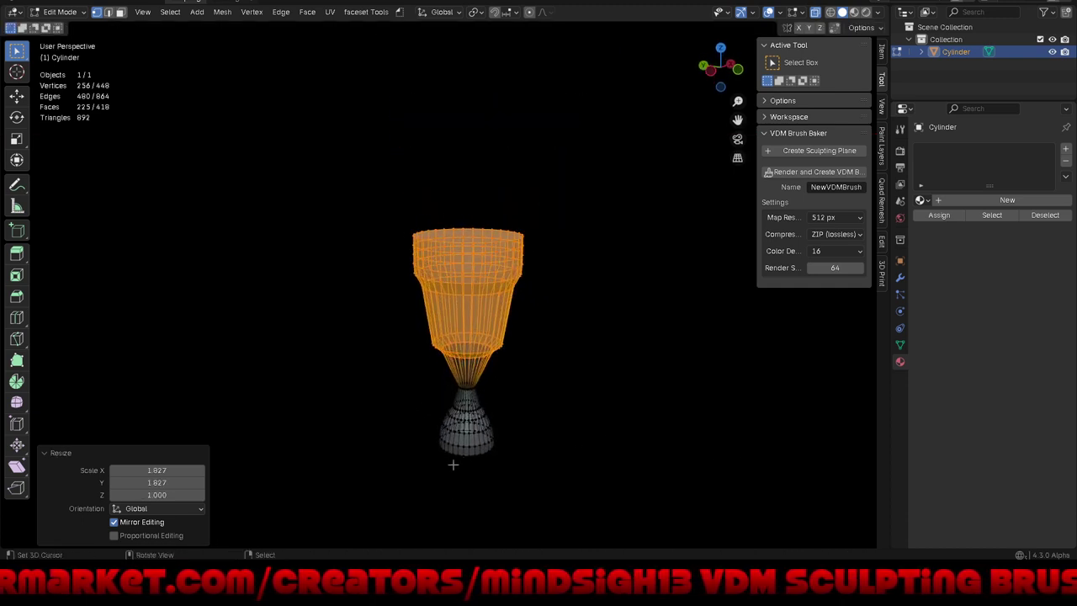
middle_click_drag(482, 449, 443, 421)
key("KP_1")
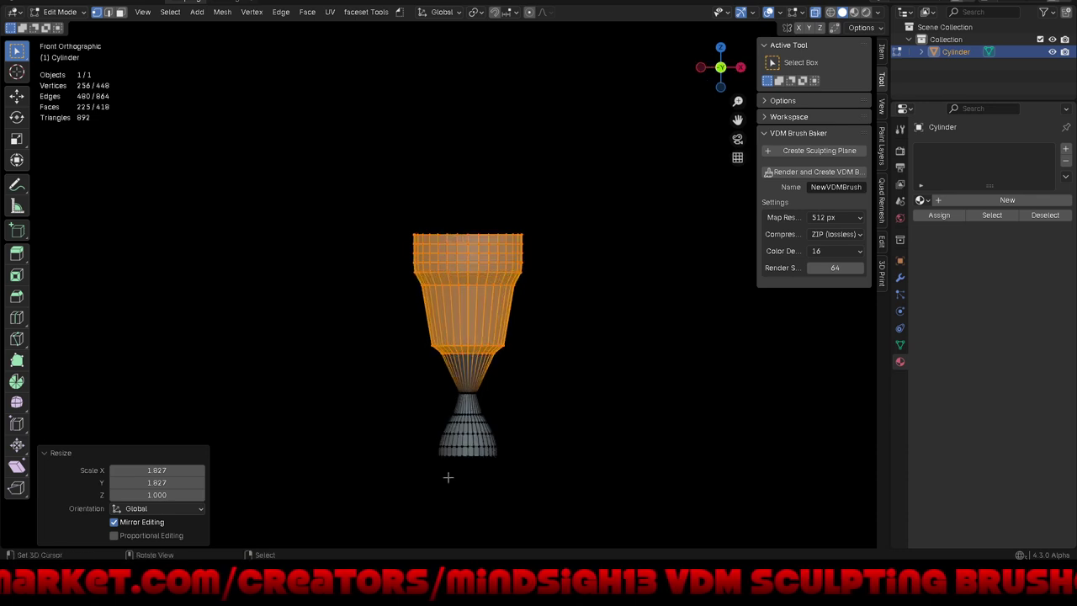
scroll(450, 471, "up", 4)
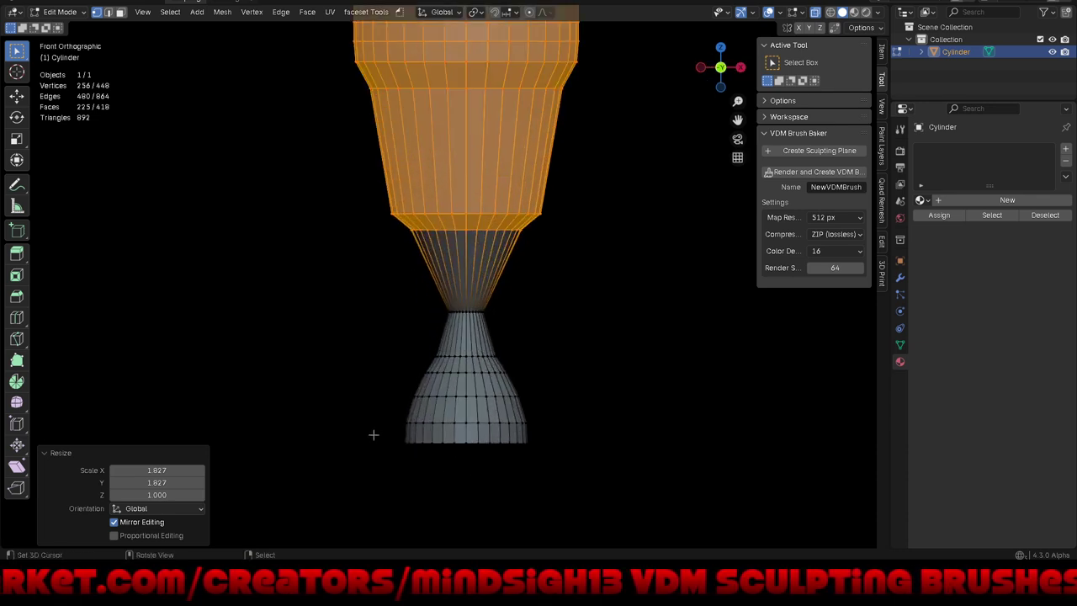
left_click_drag(373, 430, 602, 478)
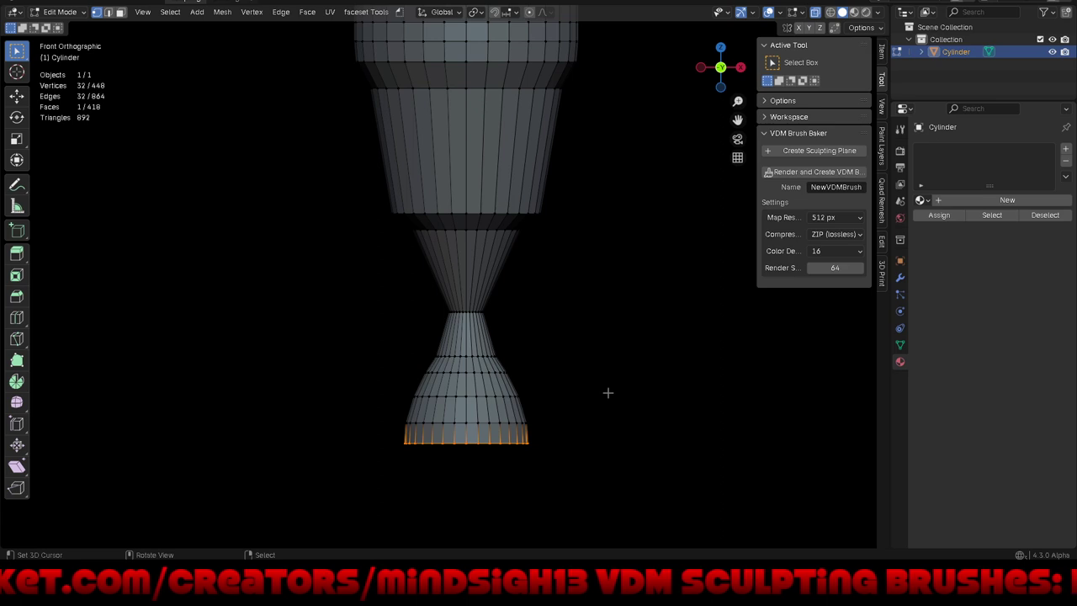
Step: Flare the base's bottom ring out to 1.387 scale with proportional editing on
key("o")
key("s")
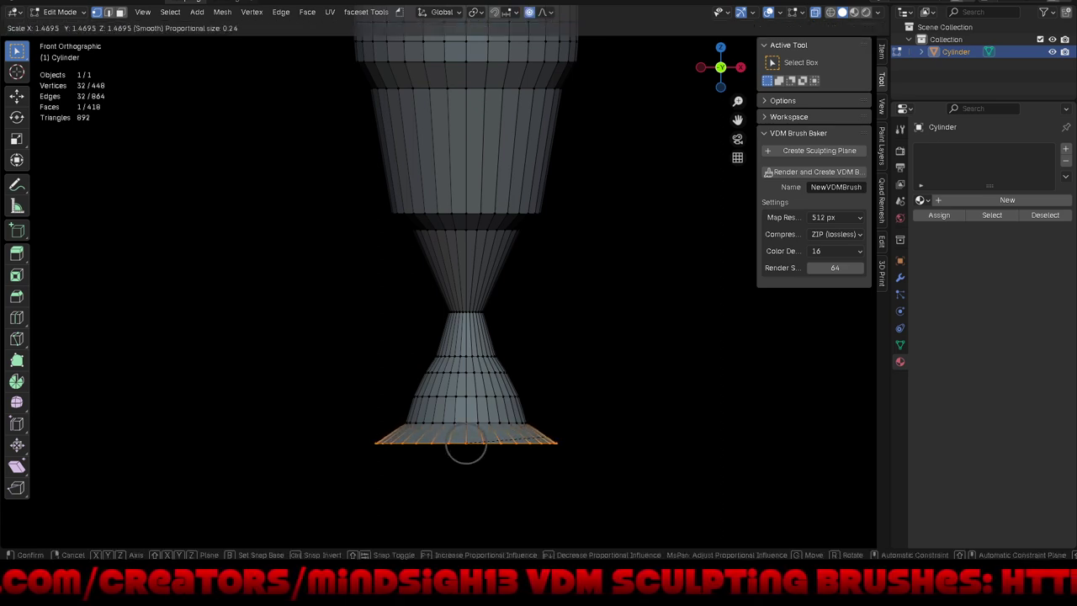
left_click(685, 425)
key("s")
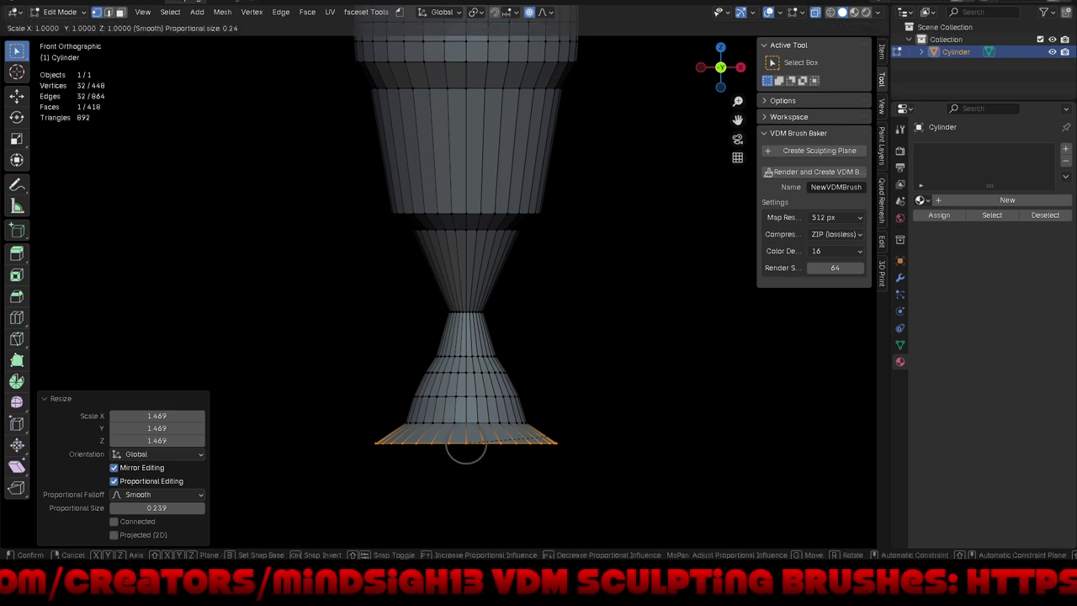
scroll(466, 454, "down", 7)
scroll(465, 454, "down", 7)
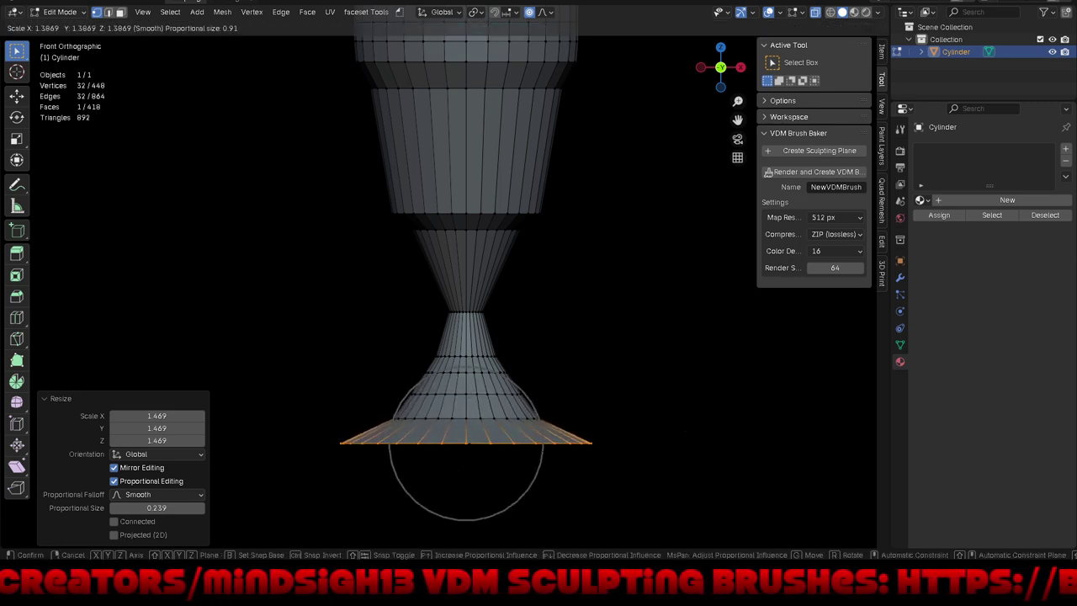
key("Return")
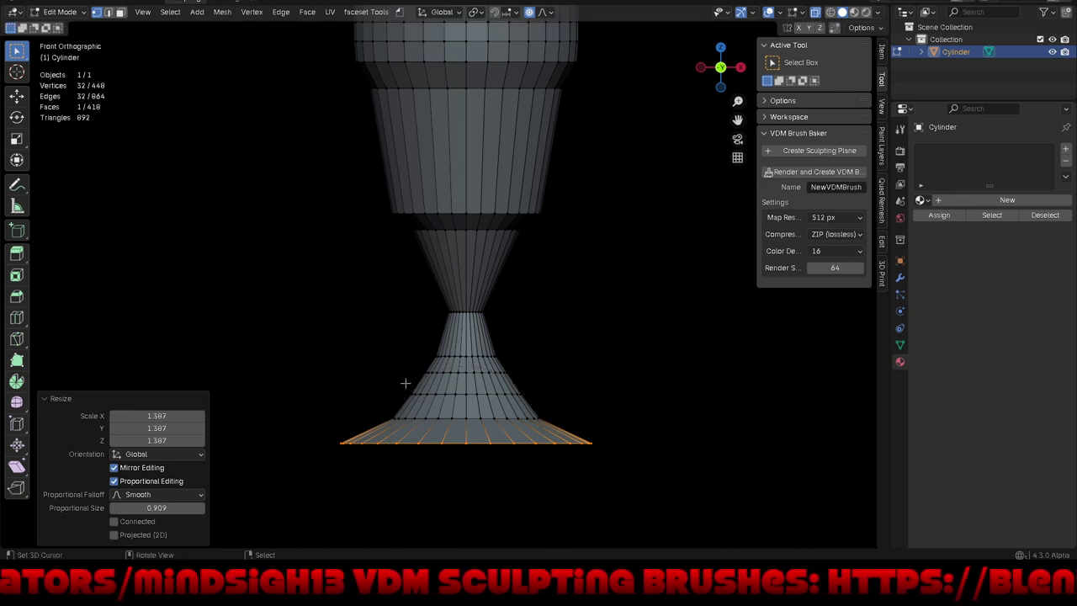
Step: Pinch the ring just above the foot in to 0.802 scale, smooth proportional size 0.35
left_click_drag(399, 381, 592, 402)
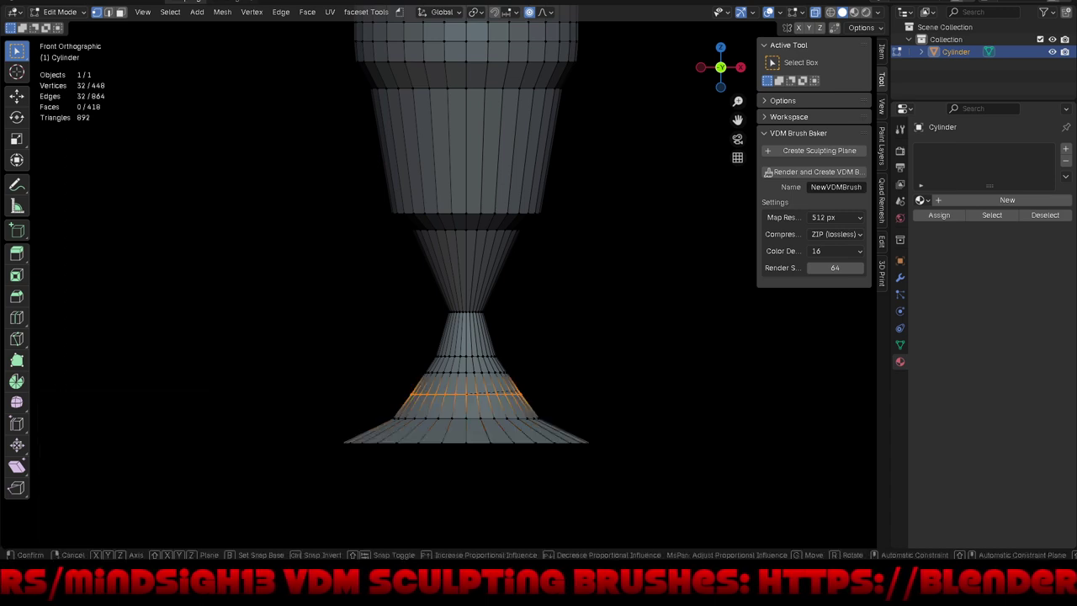
key("s")
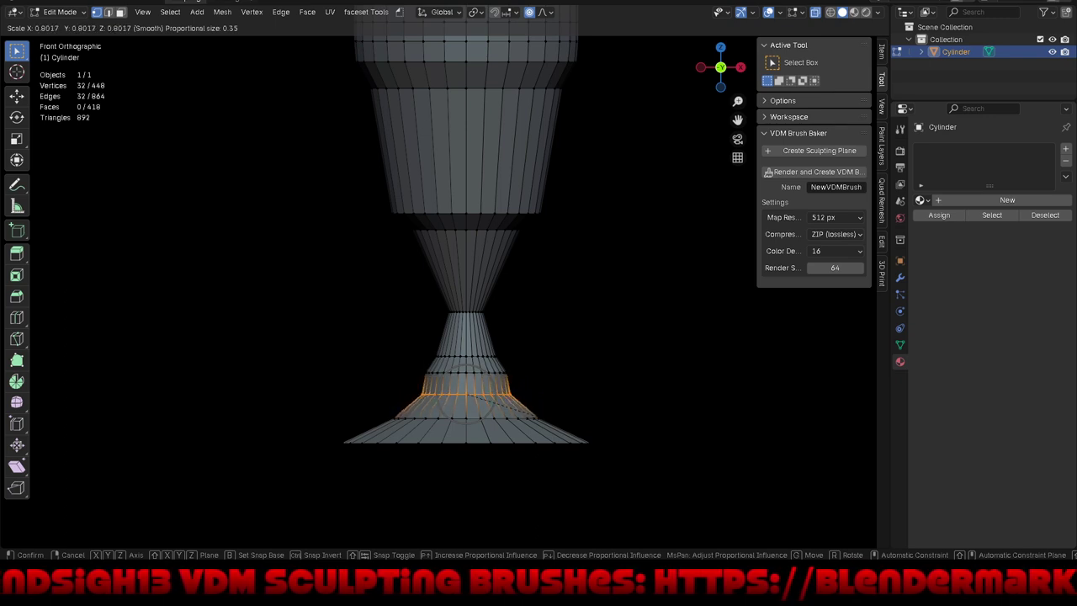
left_click(563, 425)
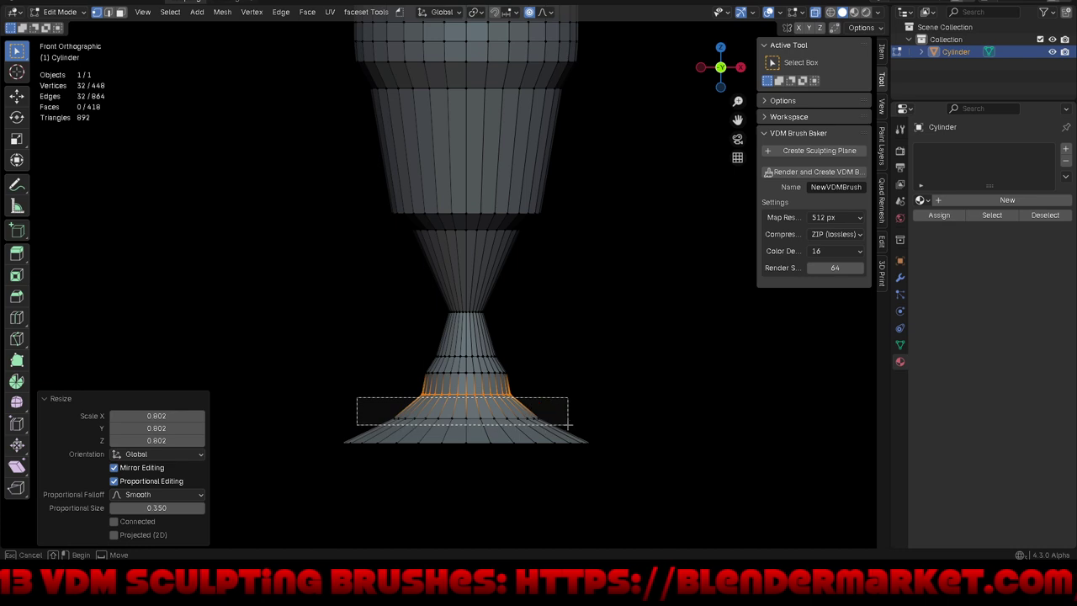
left_click_drag(356, 397, 564, 423)
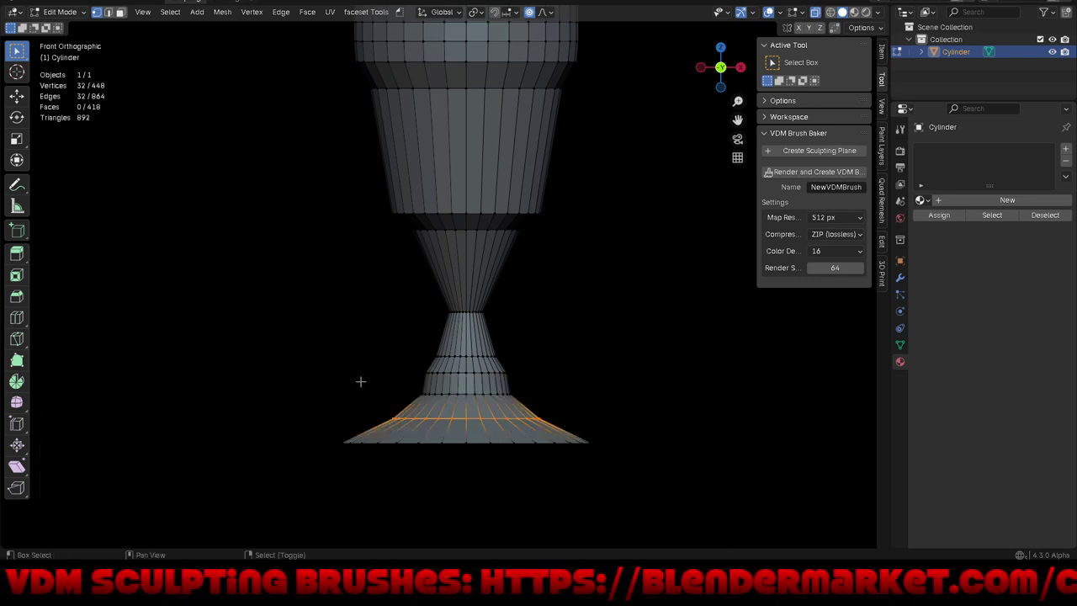
Step: Extrude the two upper foot face rings 0.1059 m along their normals
left_click_drag(362, 378, 551, 402, "shift")
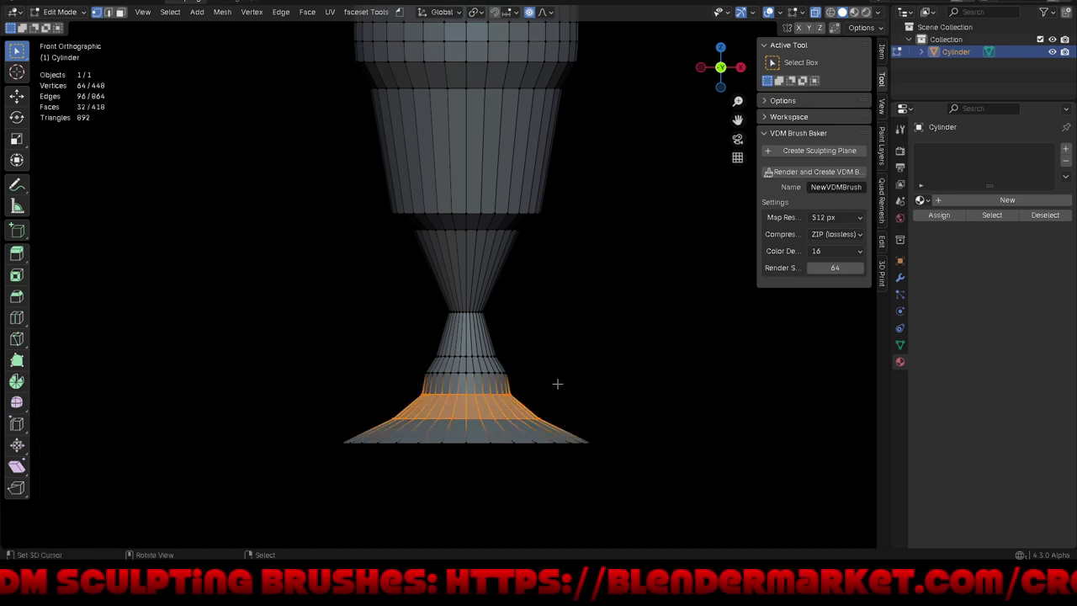
key("3")
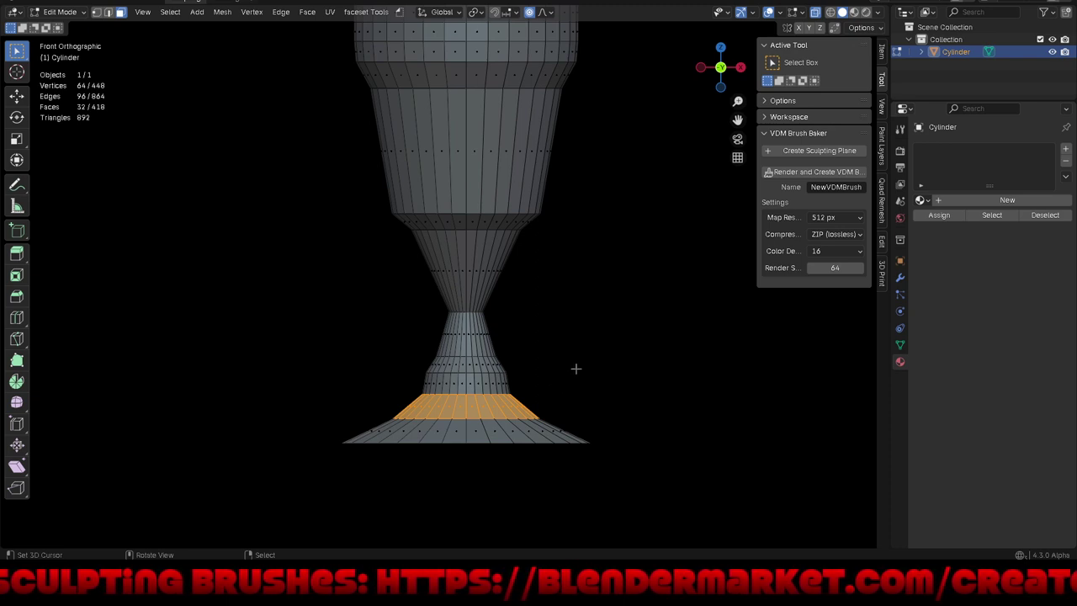
key("e")
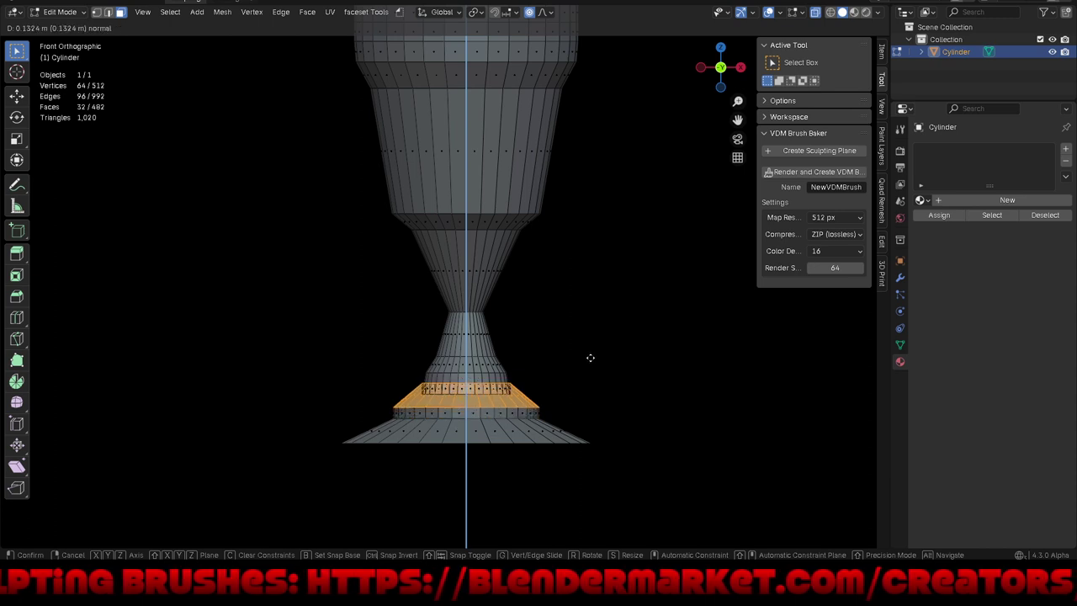
left_click(585, 360)
Step: Widen the extruded band to 1.209 scale and orbit to check the new tier
key("s")
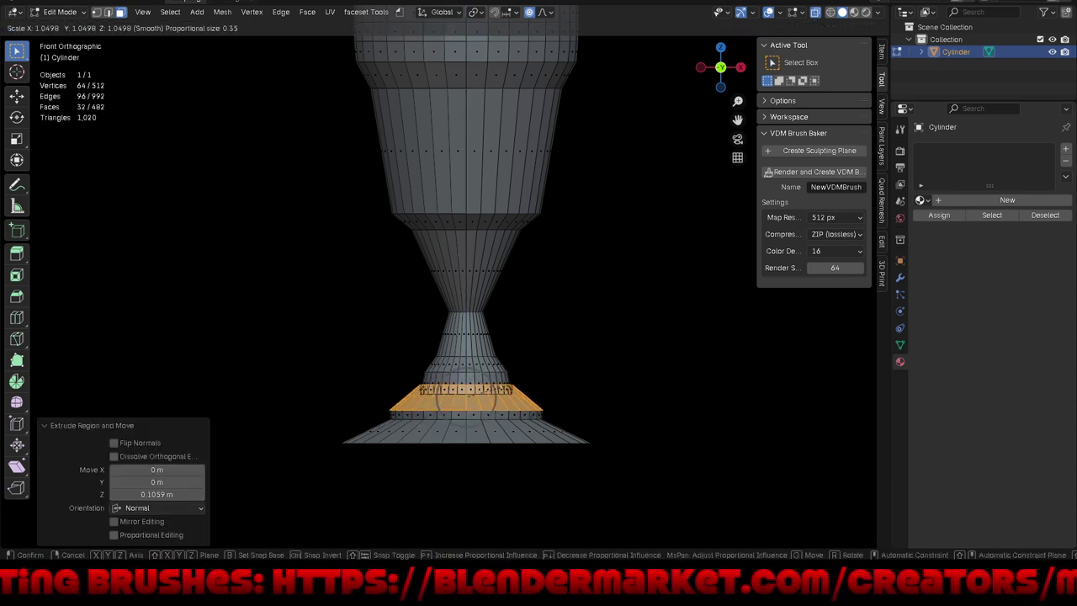
scroll(467, 397, "up", 10)
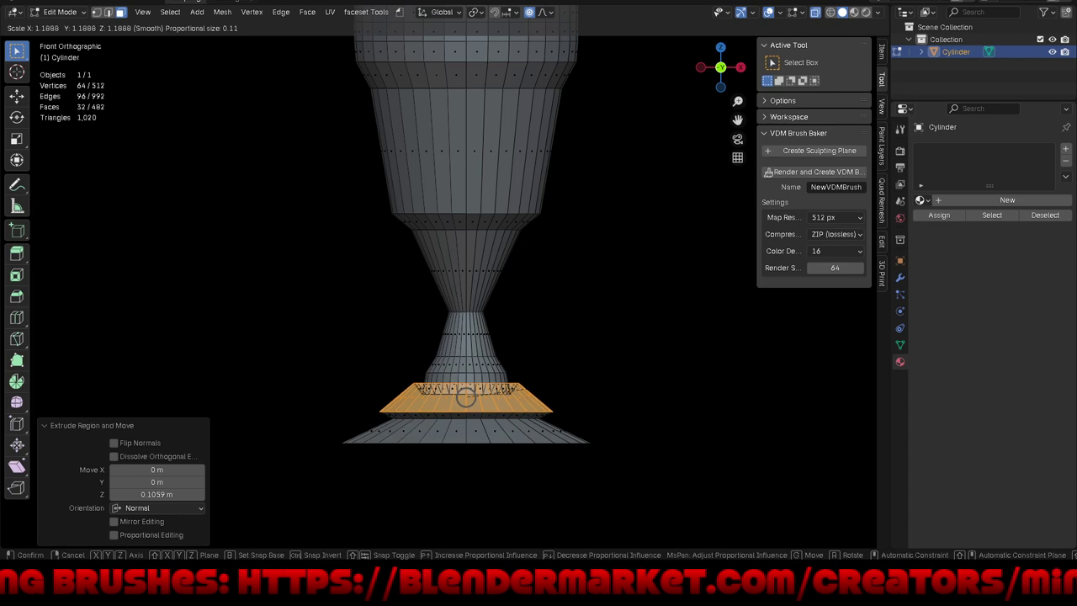
left_click(620, 383)
mouse_move(563, 361)
middle_mouse_down()
mouse_move(581, 379)
mouse_move(567, 371)
middle_mouse_up()
scroll(509, 395, "up", 2)
scroll(509, 396, "up", 2)
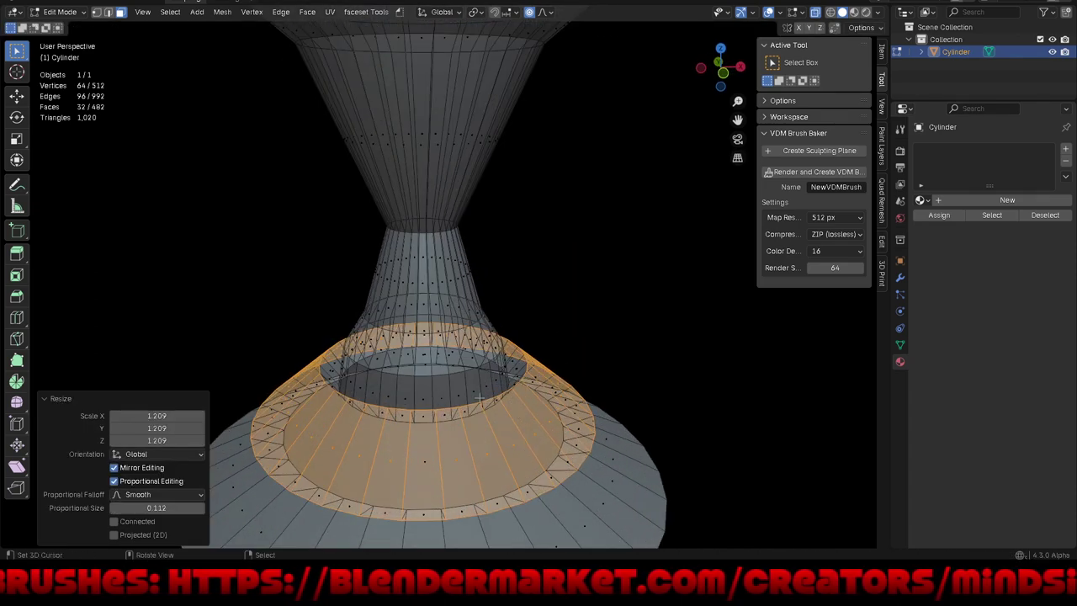
mouse_move(515, 411)
middle_mouse_down()
mouse_move(602, 402)
mouse_move(572, 416)
middle_mouse_up()
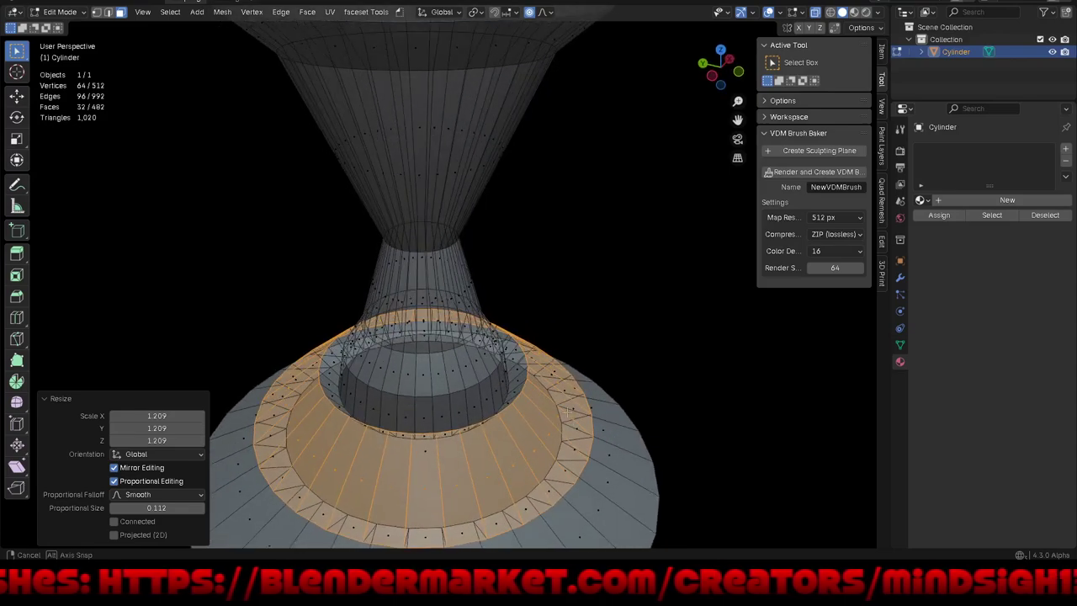
mouse_move(568, 412)
middle_mouse_down()
mouse_move(511, 384)
mouse_move(521, 368)
middle_mouse_up()
scroll(512, 385, "down", 3)
scroll(511, 384, "down", 3)
scroll(513, 395, "up", 2)
Step: Bevel the tier's outer rim edge 0.155 m with 4 segments at 0.5 shape
key("KP_1")
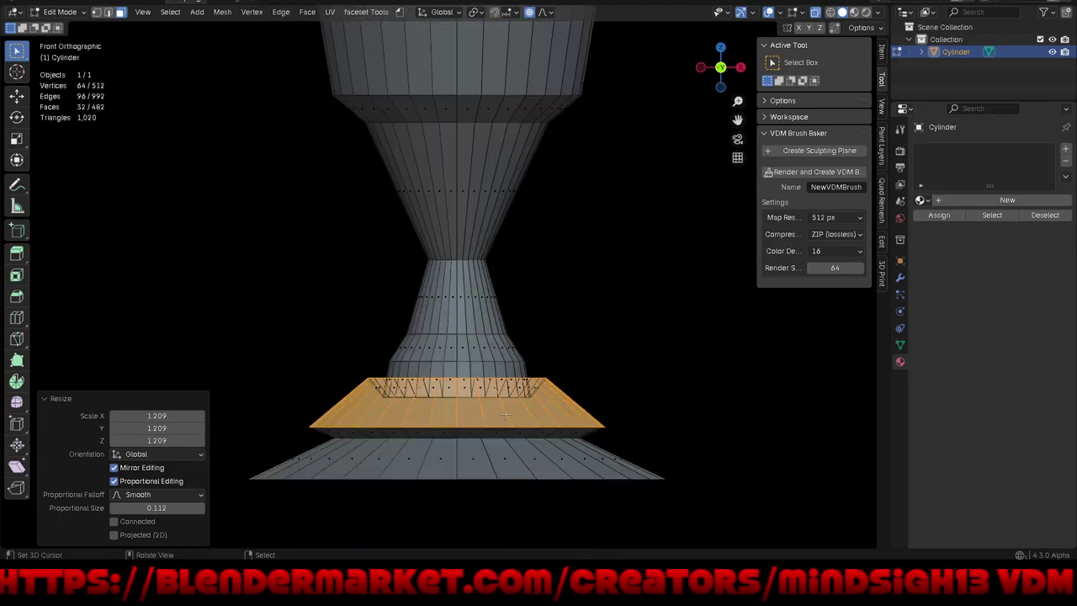
key("1")
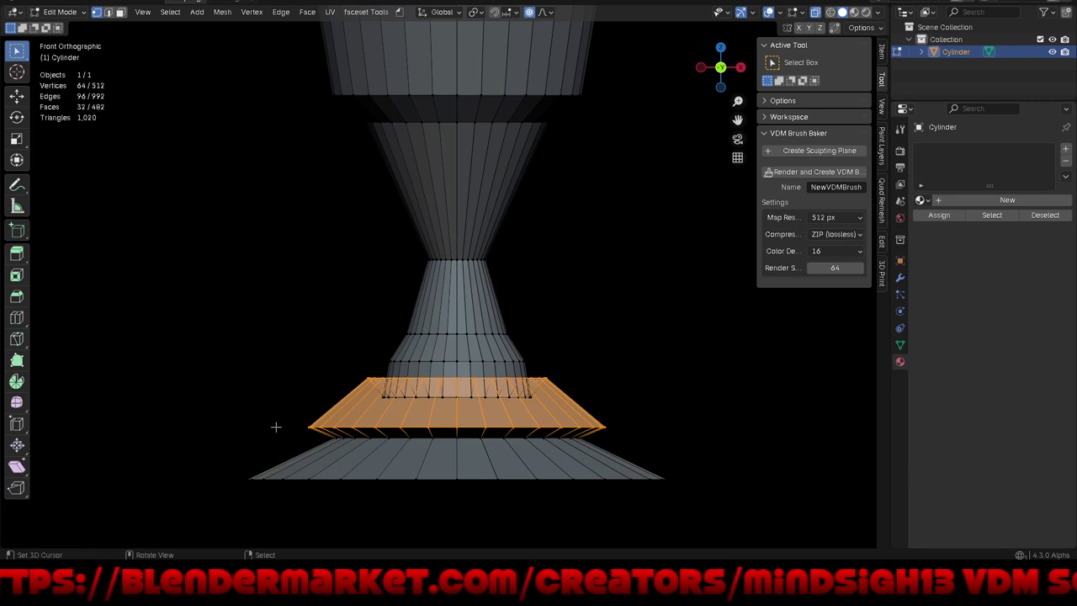
left_click_drag(291, 419, 660, 431)
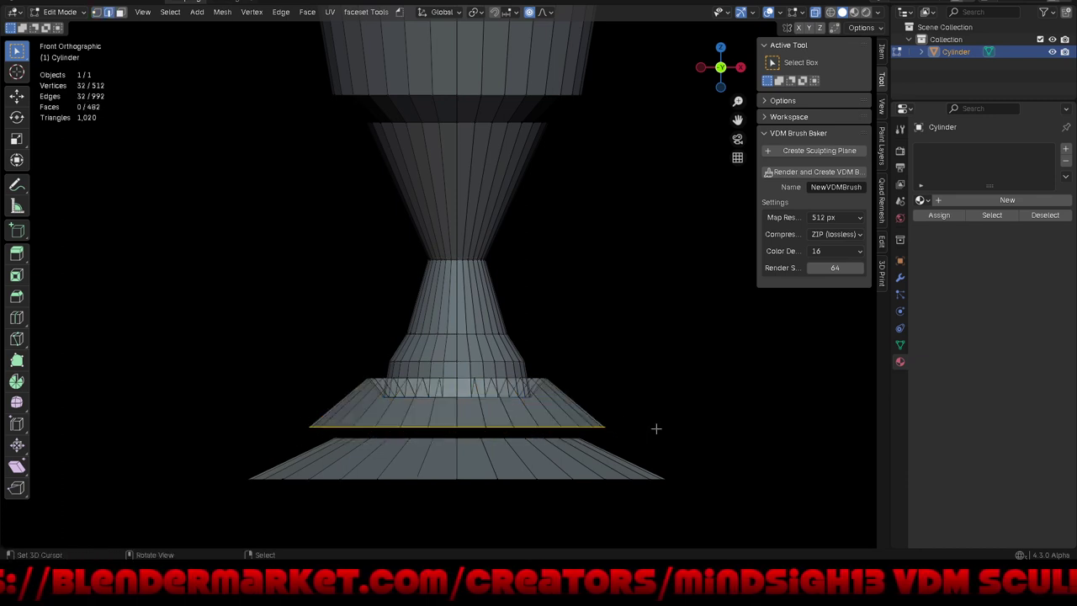
key("ctrl+b")
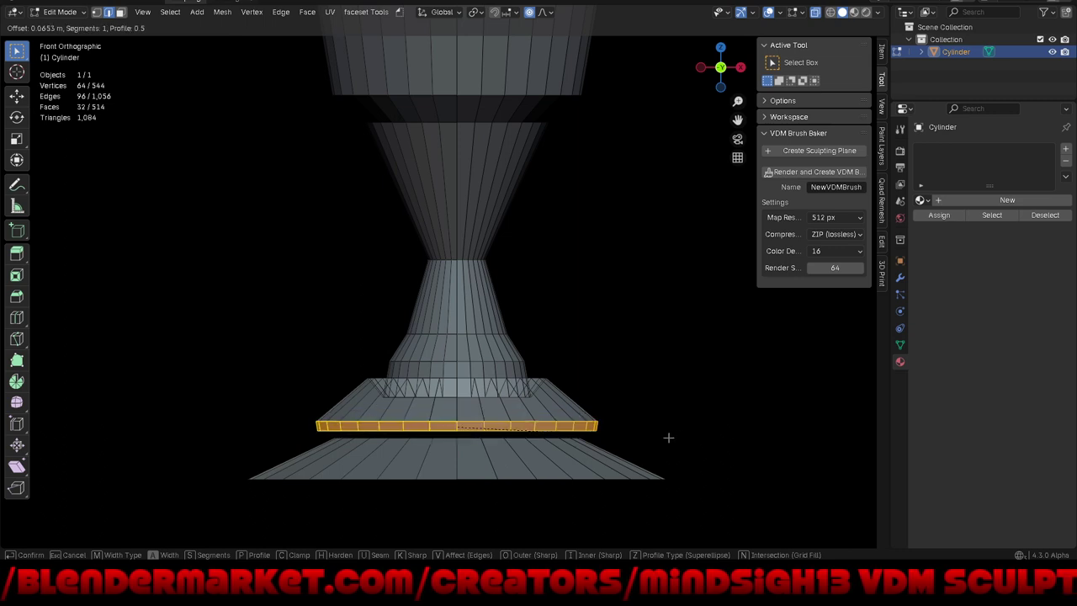
scroll(668, 437, "up", 1)
scroll(668, 438, "up", 2)
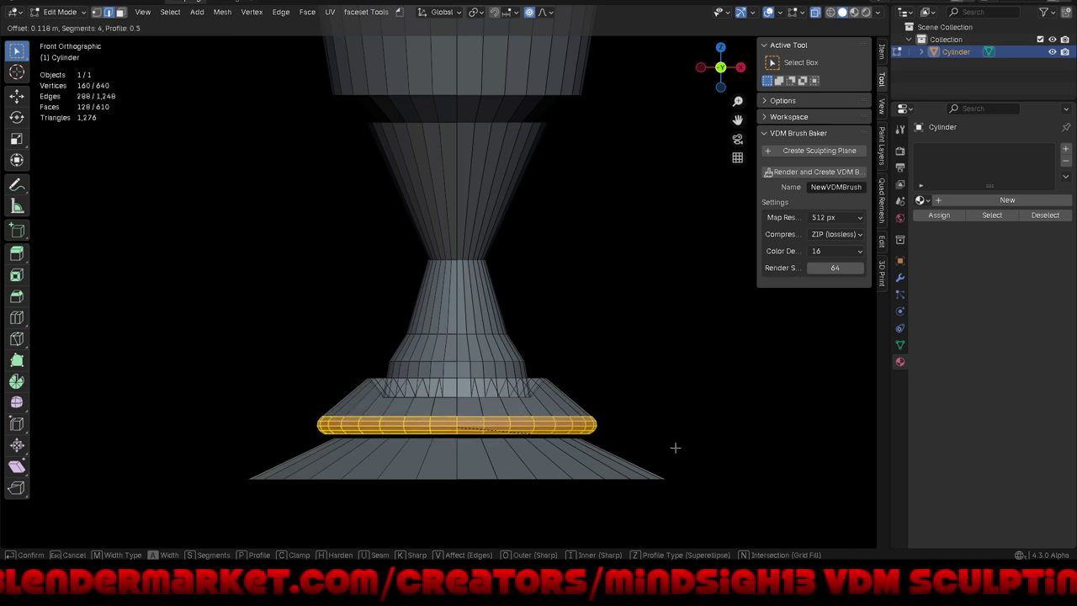
left_click(680, 450)
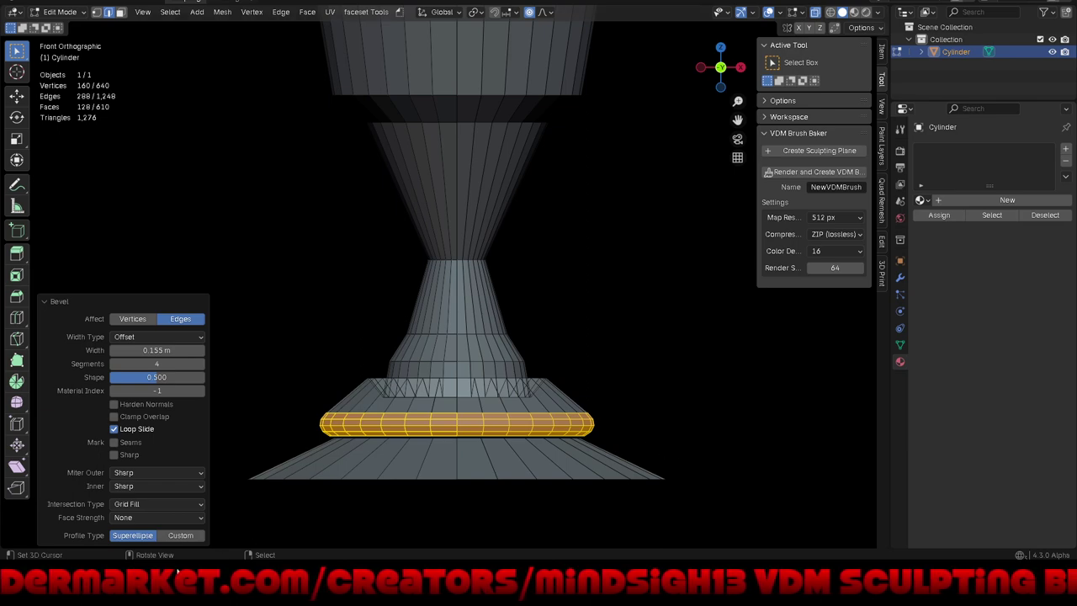
mouse_move(627, 391)
middle_mouse_down()
mouse_move(640, 331)
mouse_move(558, 365)
middle_mouse_up()
scroll(534, 378, "up", 2)
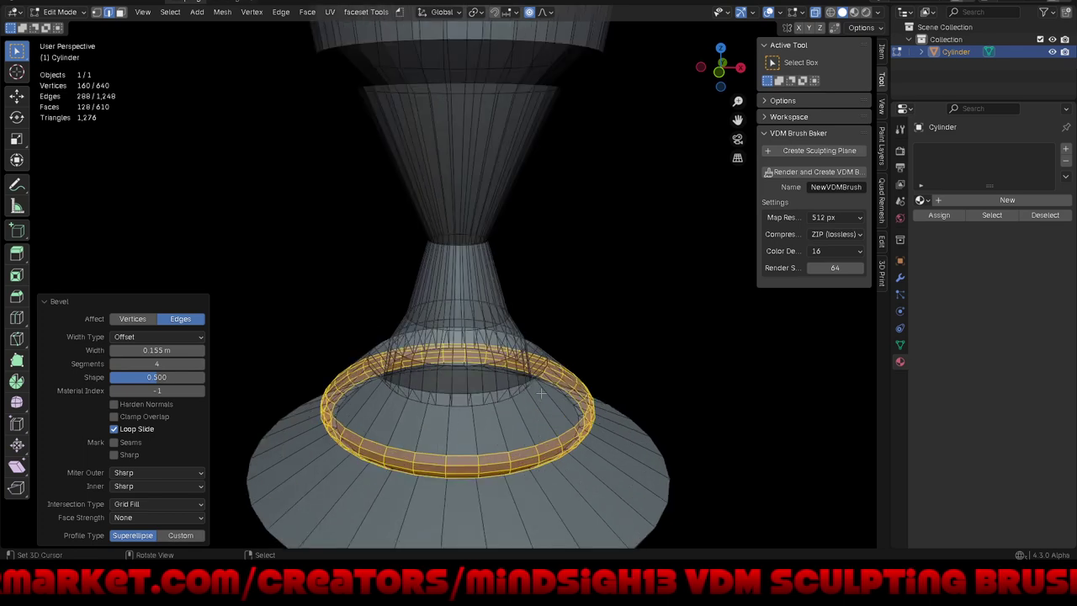
scroll(532, 376, "up", 2)
Step: Turn X-ray off and select the full edge loop around the ring's inner rim
left_click(543, 362)
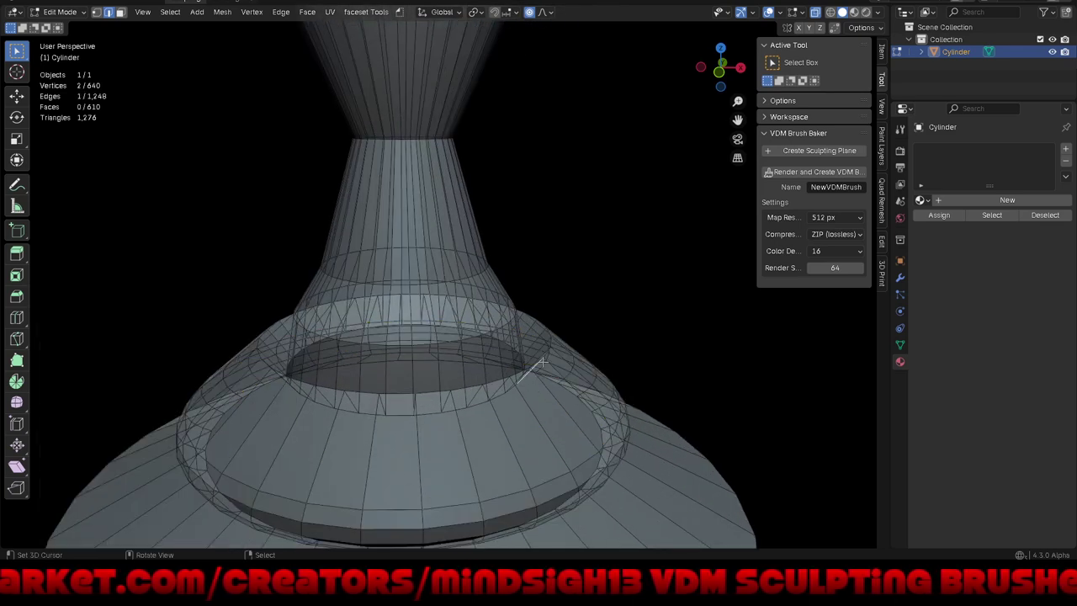
key("alt+z")
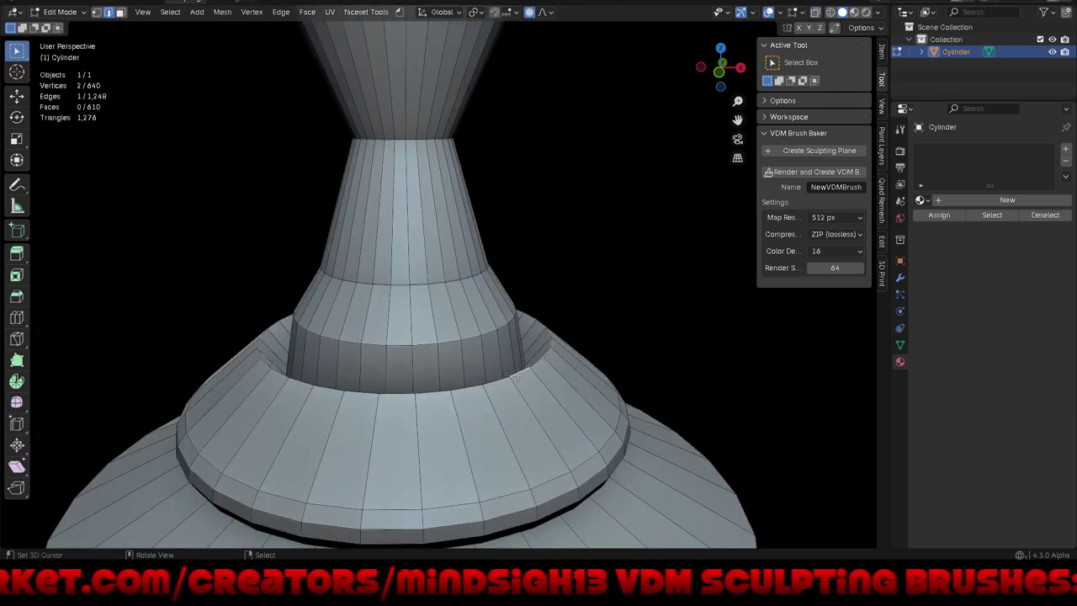
left_click(519, 375, "alt")
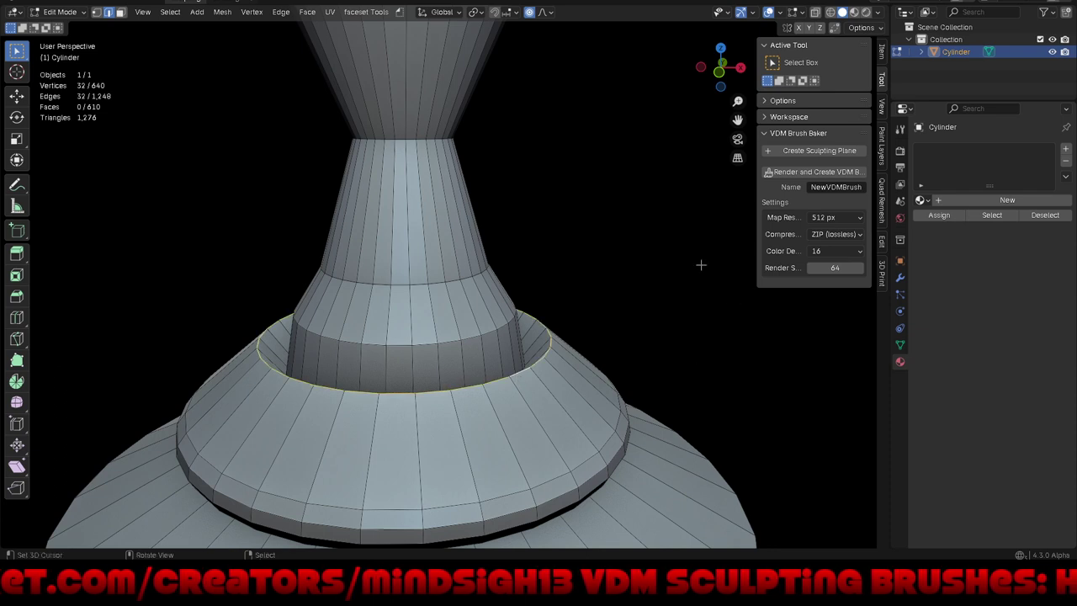
Step: Bevel the inner rim loop 0.146 m with 4 segments, then sink it 0.21 m with smooth falloff
key("ctrl+b")
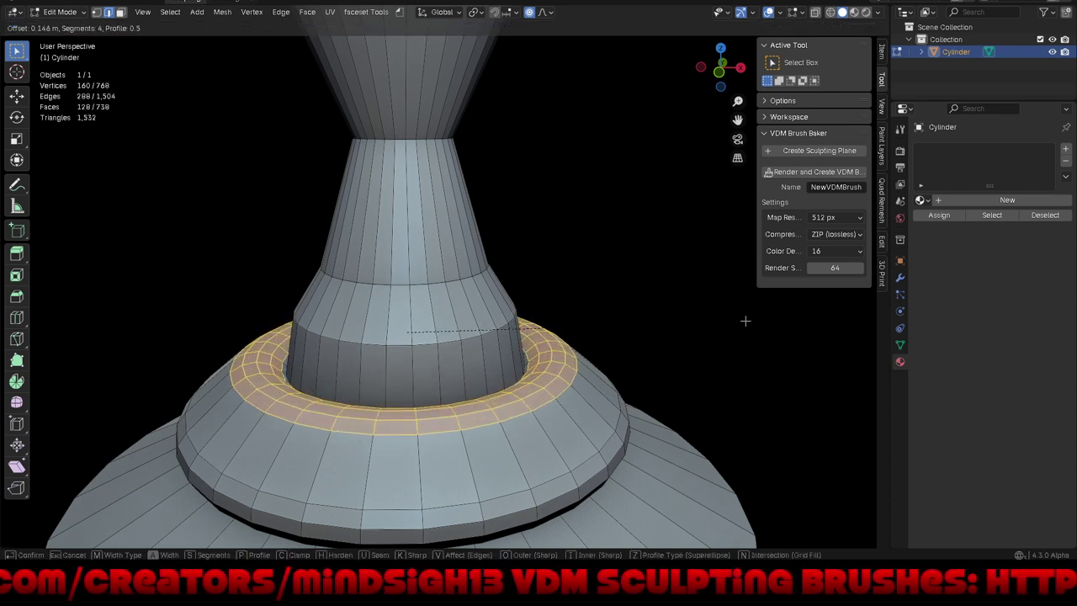
left_click(745, 321)
key("g")
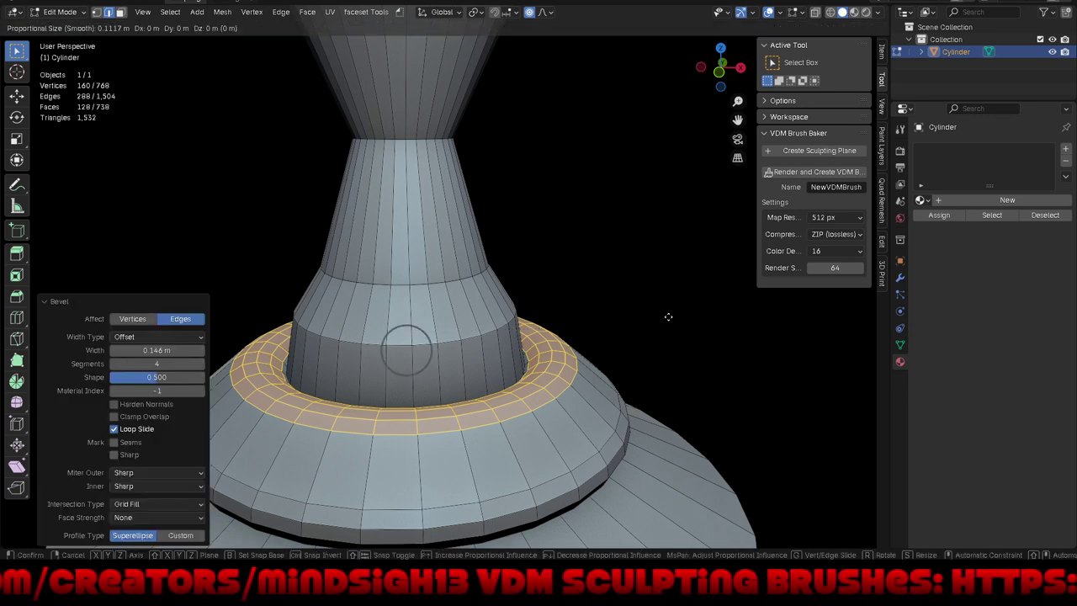
key("z")
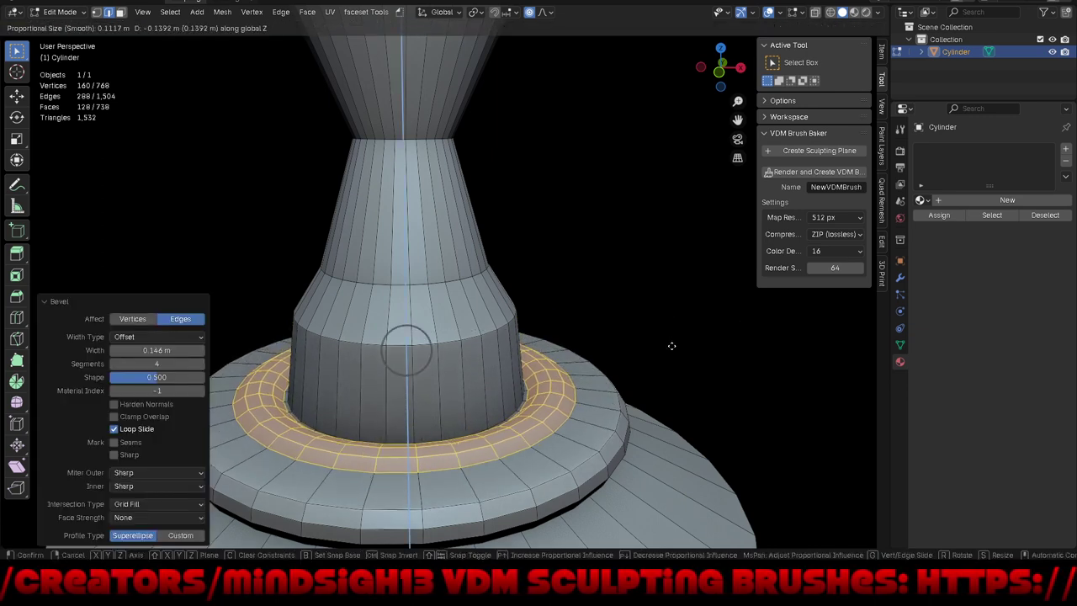
scroll(672, 355, "up", 3)
scroll(672, 360, "up", 3)
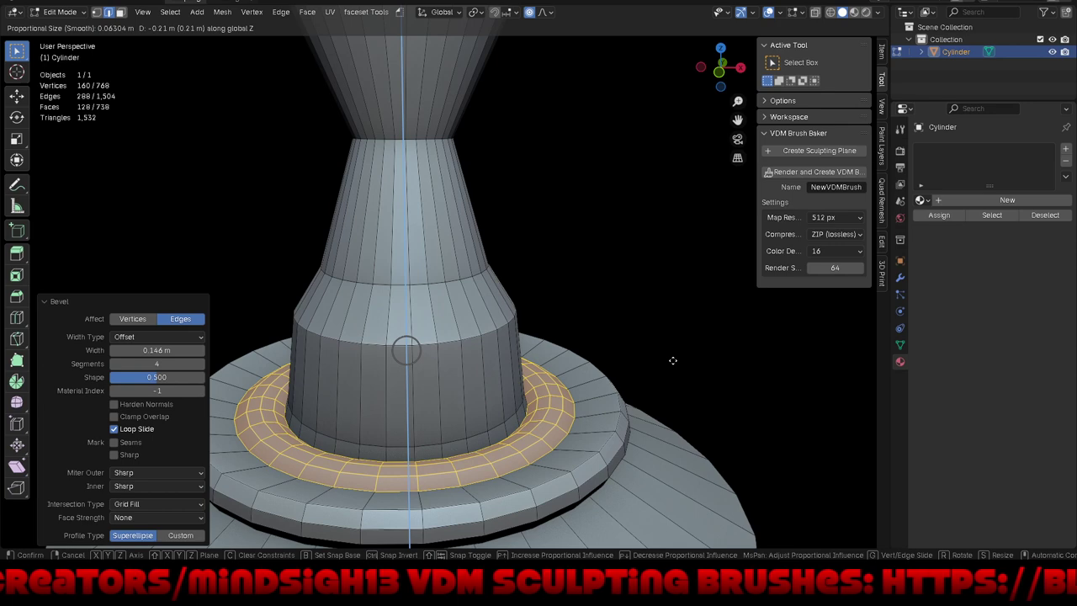
scroll(672, 360, "up", 3)
scroll(672, 360, "down", 1)
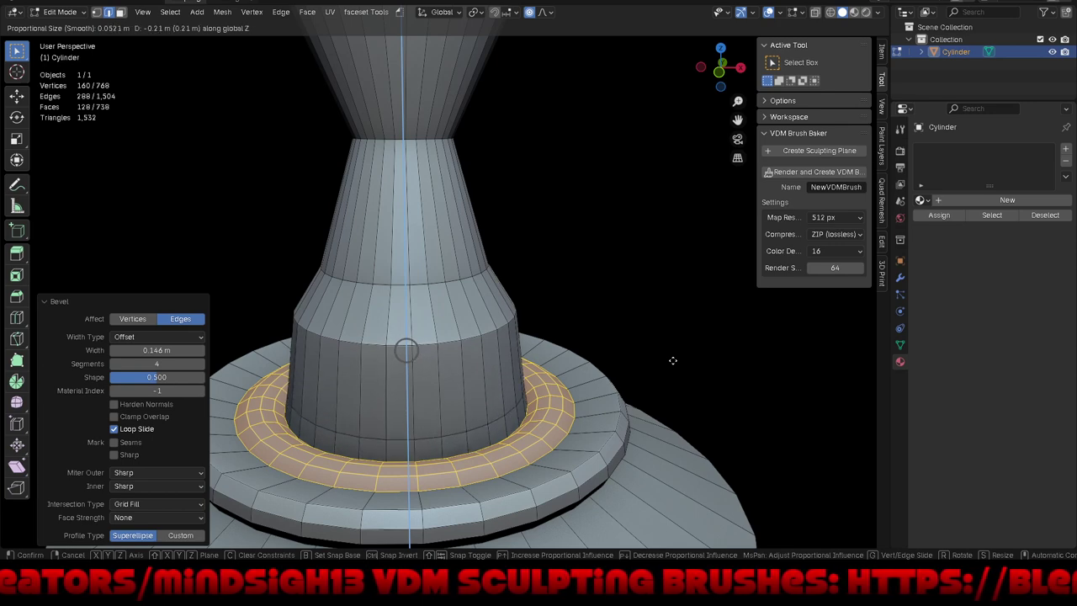
left_click(673, 360)
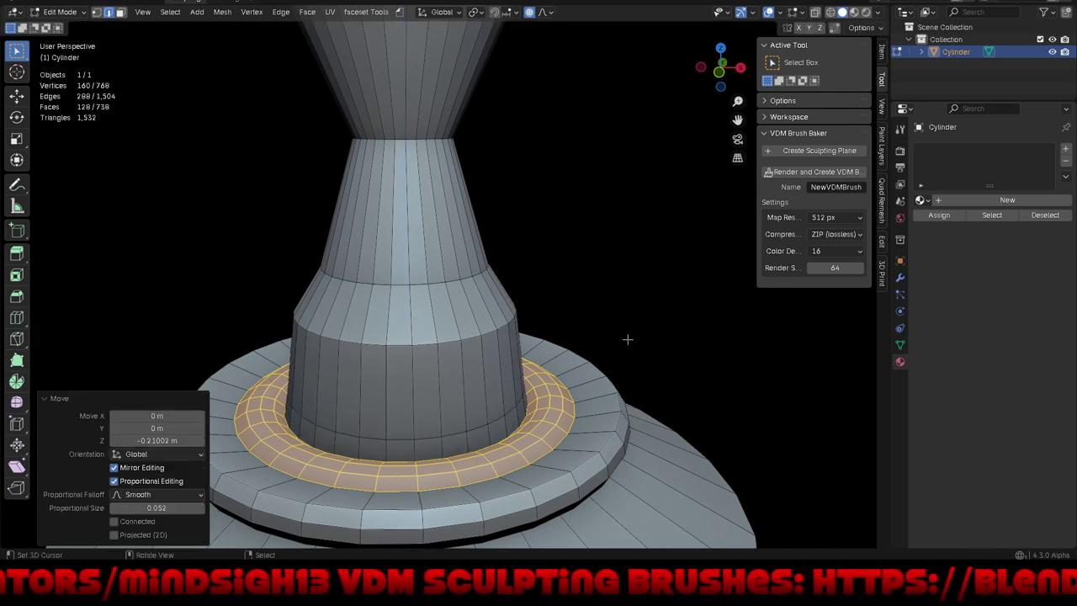
scroll(626, 336, "down", 3)
mouse_move(601, 347)
middle_mouse_down()
mouse_move(645, 348)
mouse_move(645, 308)
mouse_move(625, 356)
mouse_move(630, 410)
middle_mouse_up()
Step: Bevel the loop where the cup meets the stem into a four-segment band
middle_click_drag(594, 382, 580, 374)
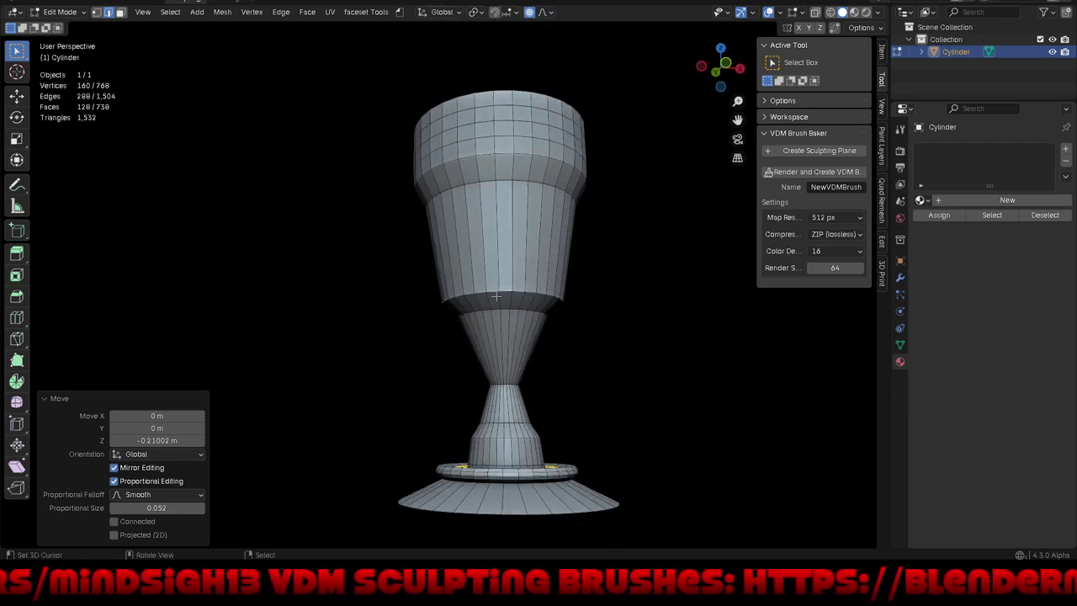
scroll(495, 330, "up", 2)
key("alt+a")
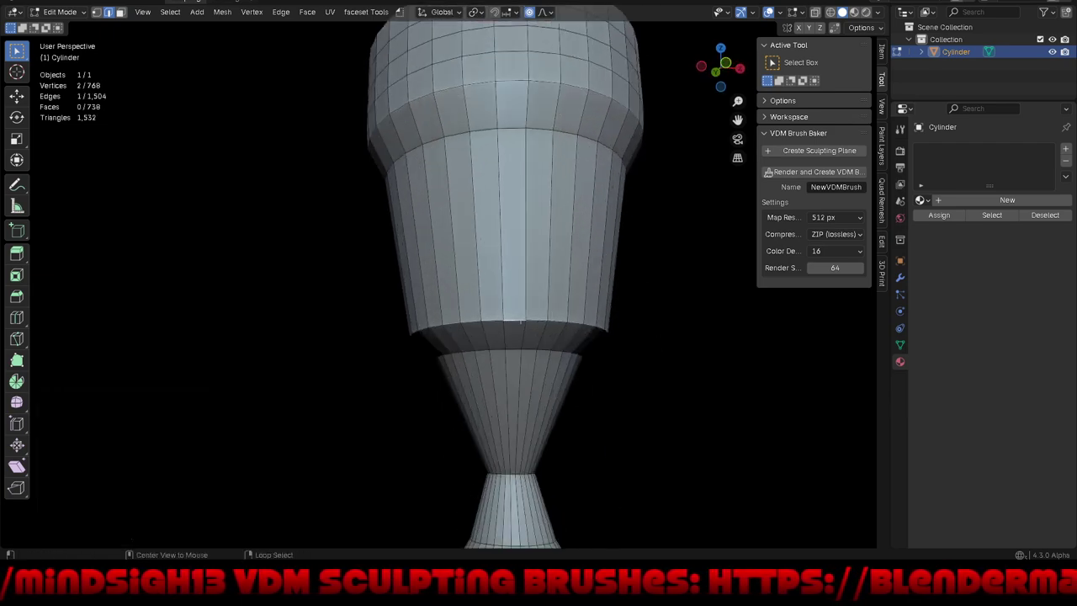
left_click(547, 327, "alt")
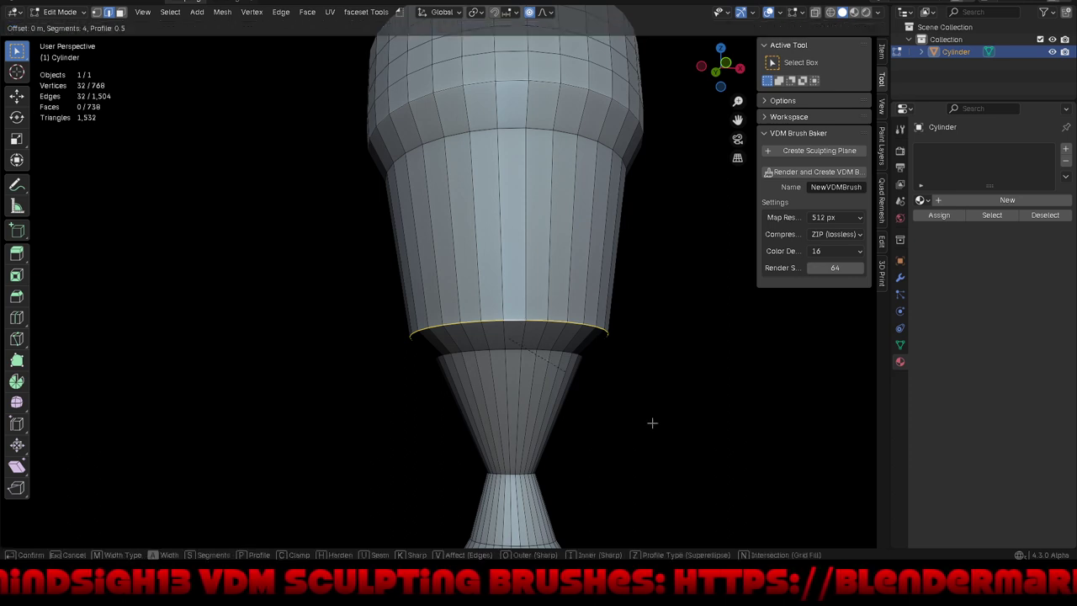
key("ctrl+b")
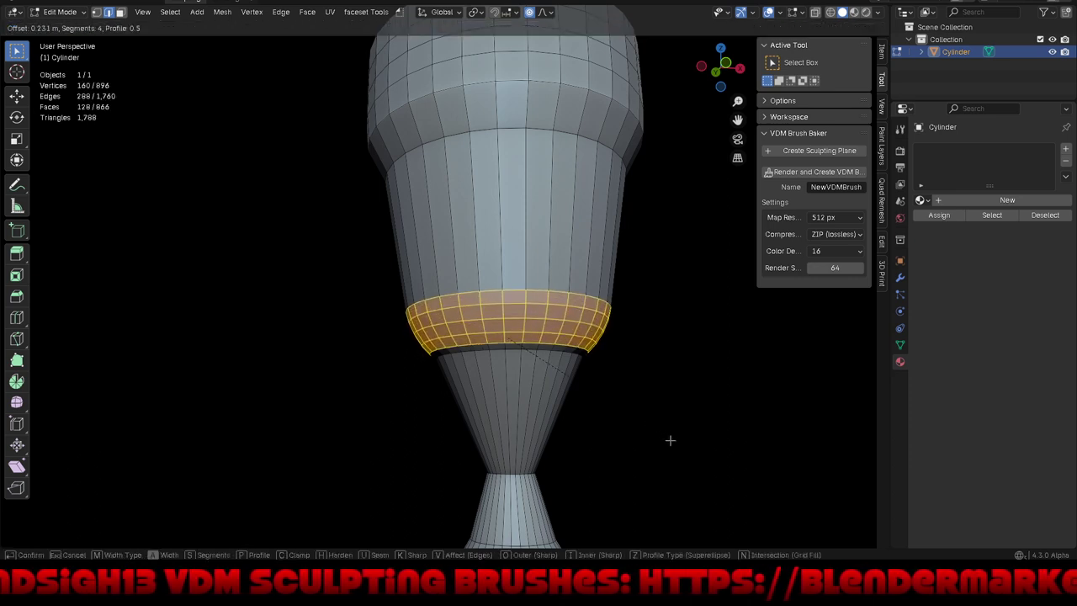
left_click(670, 440)
Step: Bevel the stem's narrow waist loop 0.41 m into a four-segment band at 0.5 shape
scroll(526, 388, "down", 3)
scroll(522, 427, "up", 5)
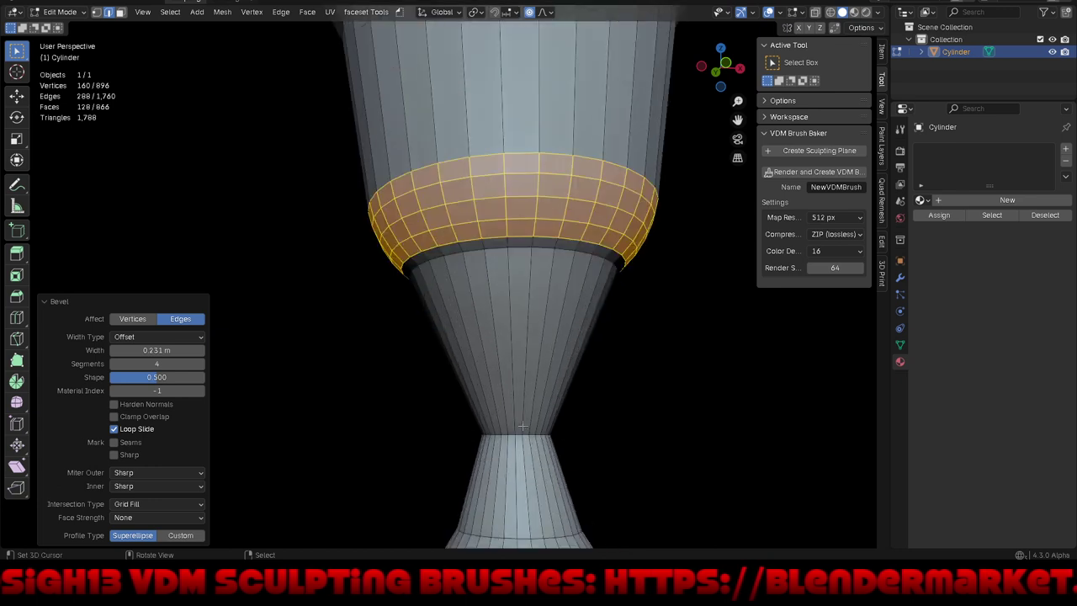
left_click(519, 435)
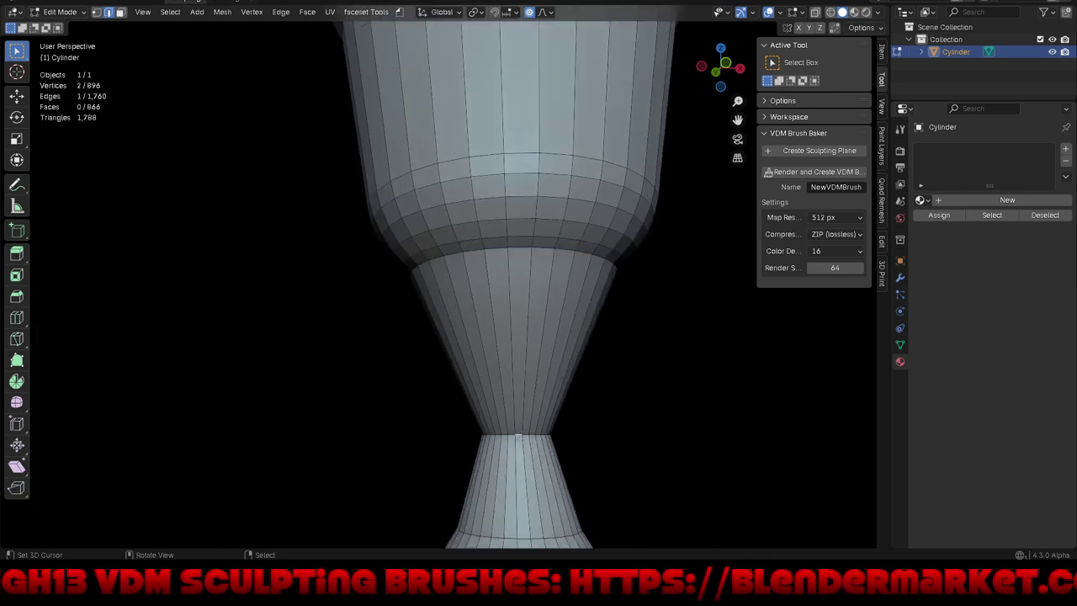
key("alt+a")
left_click(511, 435, "alt")
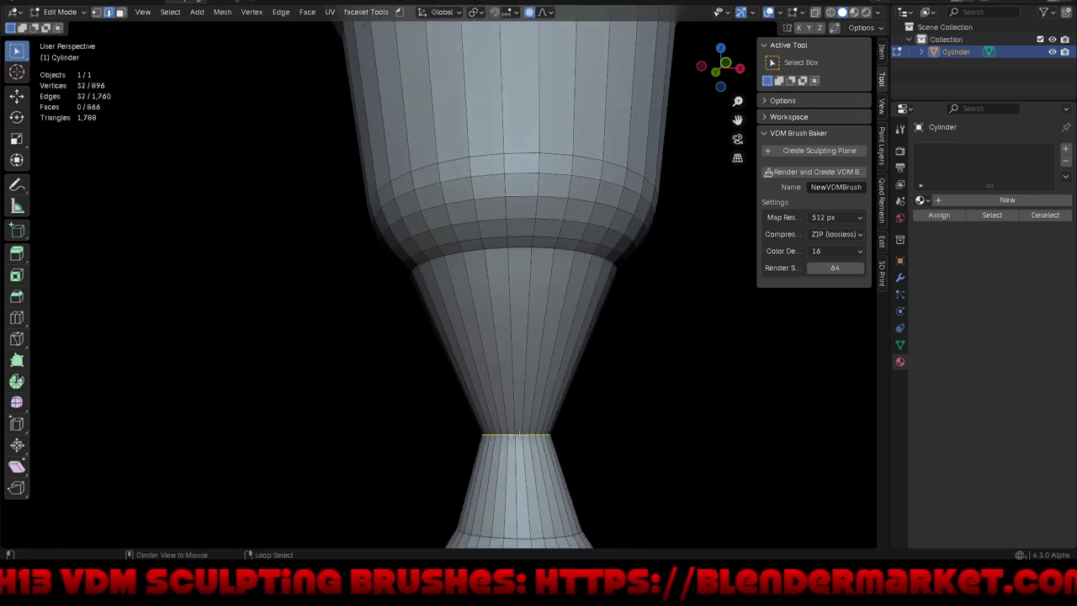
key("ctrl+b")
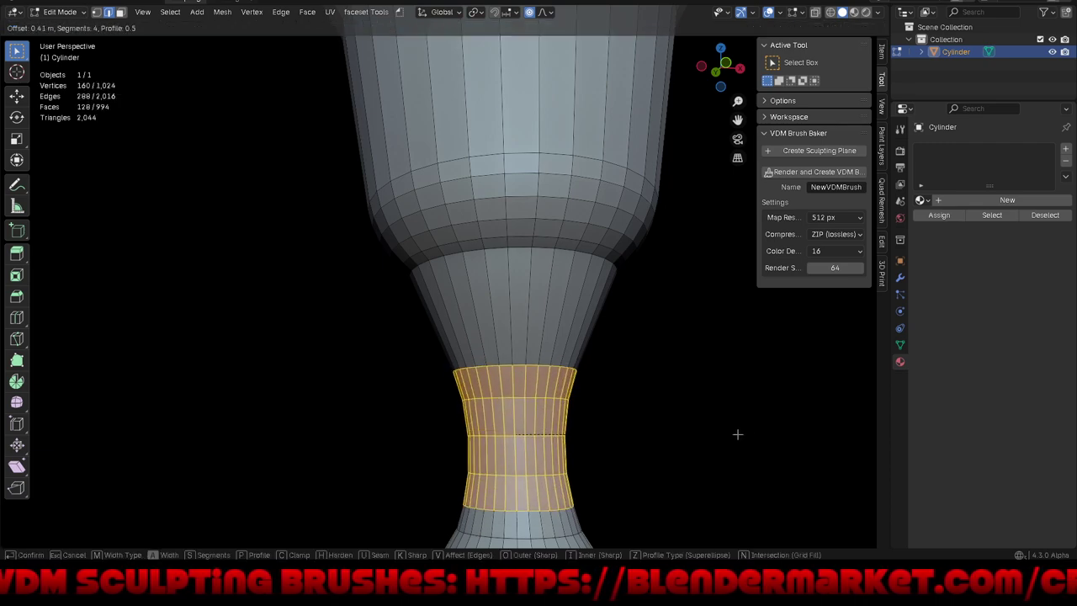
left_click(737, 434)
scroll(582, 404, "down", 4)
middle_click_drag(549, 325, 608, 378)
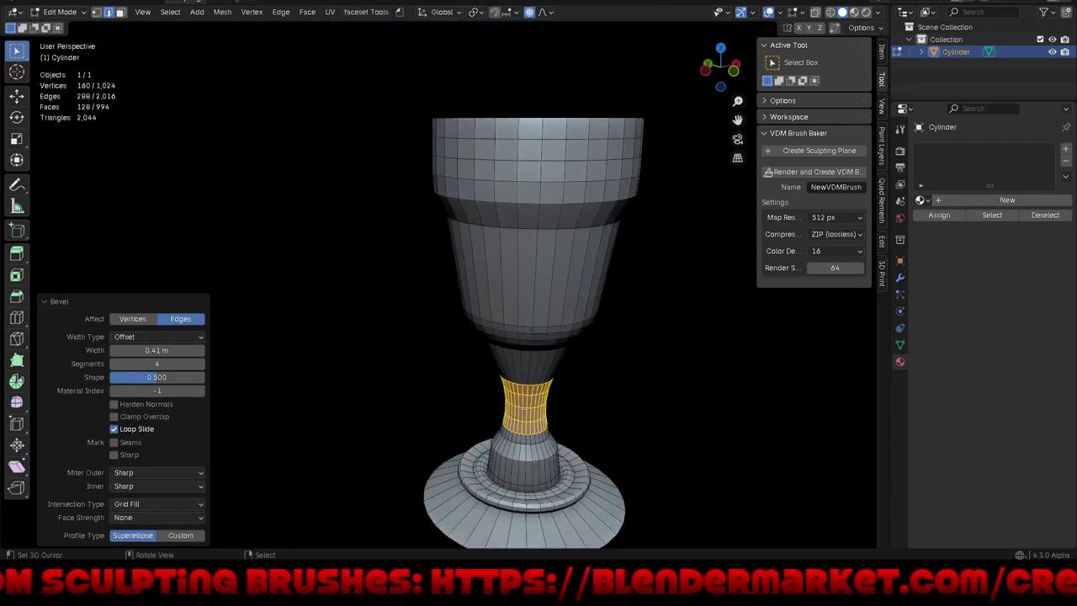
scroll(556, 279, "down", 2)
mouse_move(555, 252)
middle_mouse_down()
mouse_move(555, 303)
mouse_move(555, 280)
middle_mouse_up()
scroll(555, 279, "up", 3)
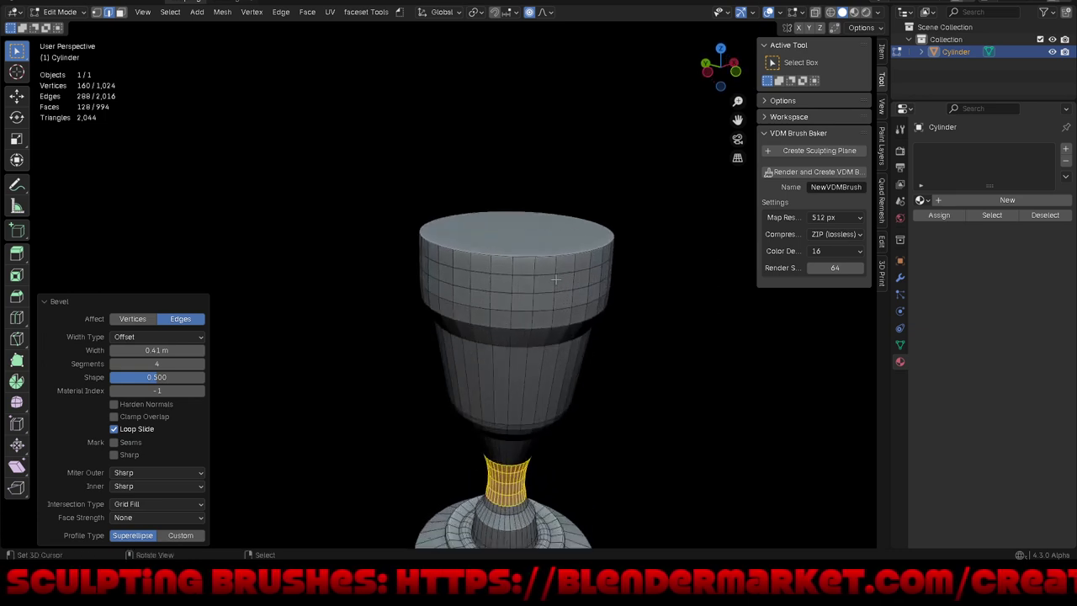
scroll(555, 279, "up", 1)
Step: Bevel the cup's top rim loop by 0.15 m
left_click(539, 246)
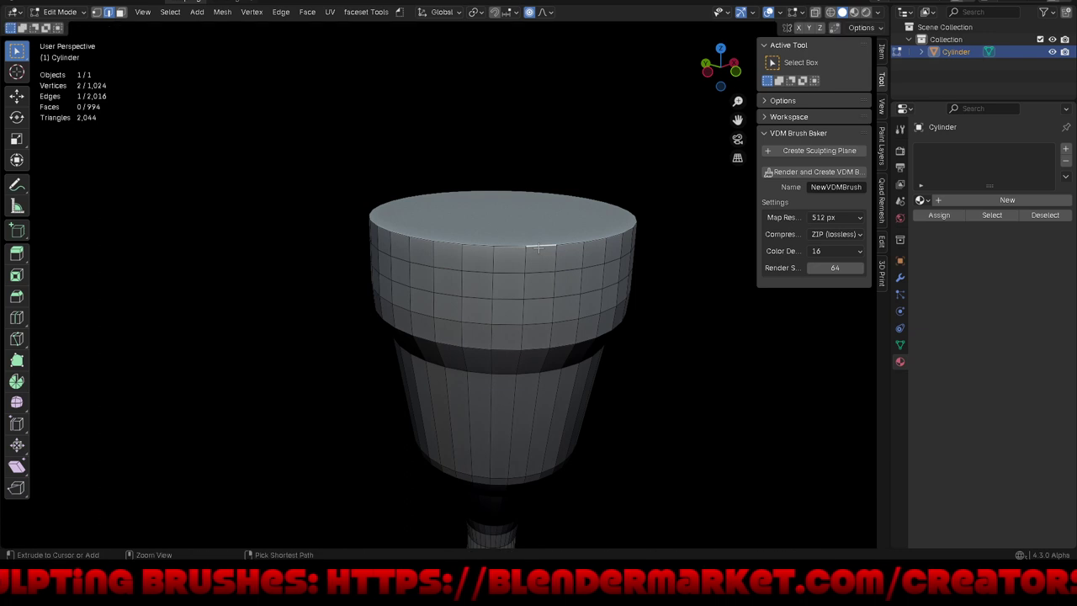
left_click(539, 247, "alt")
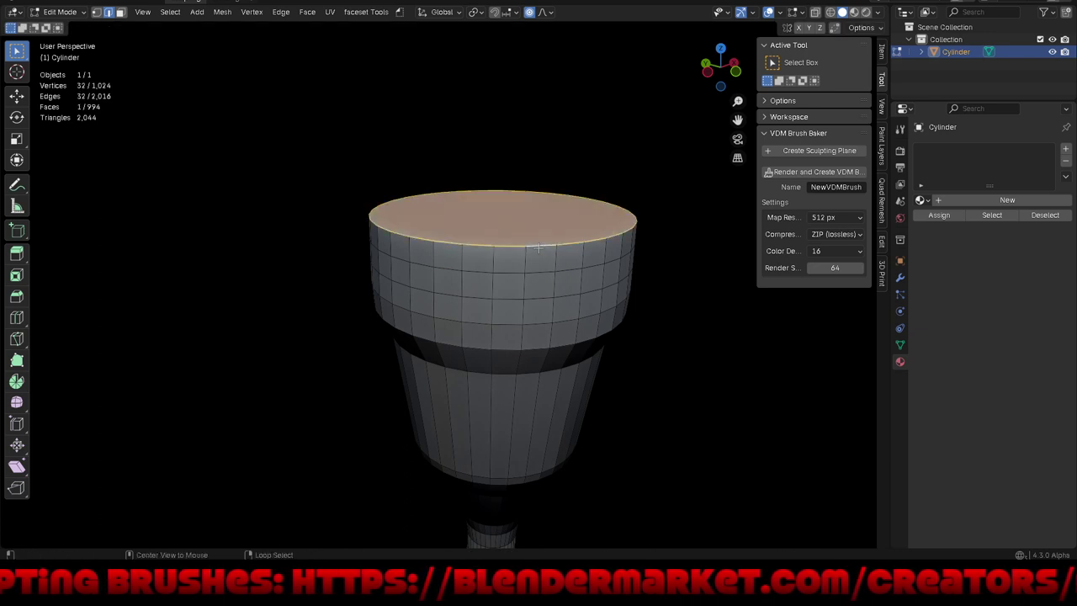
key("ctrl+b")
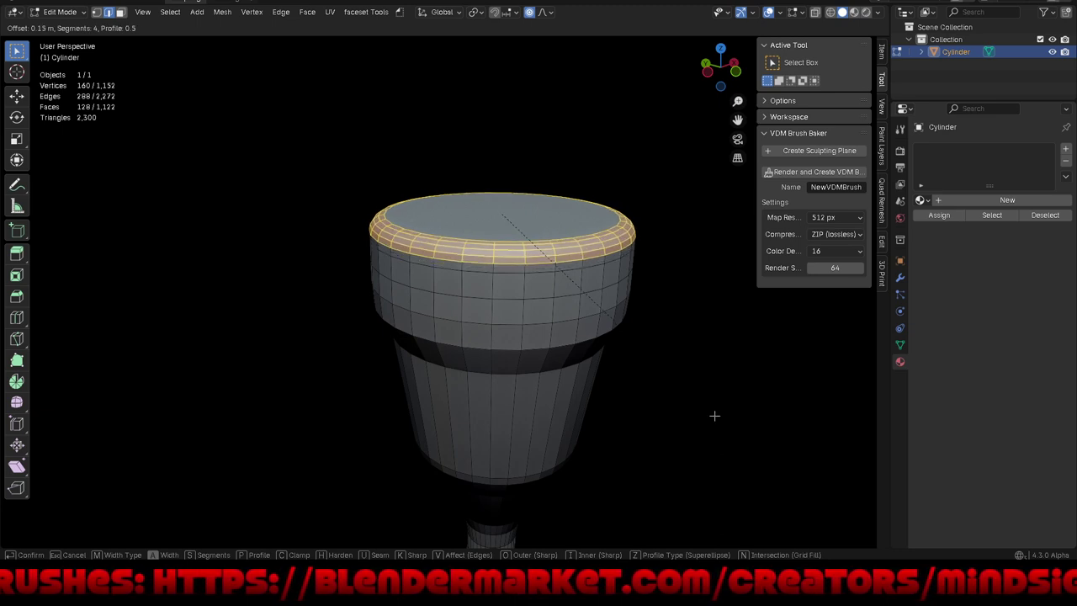
left_click(715, 415)
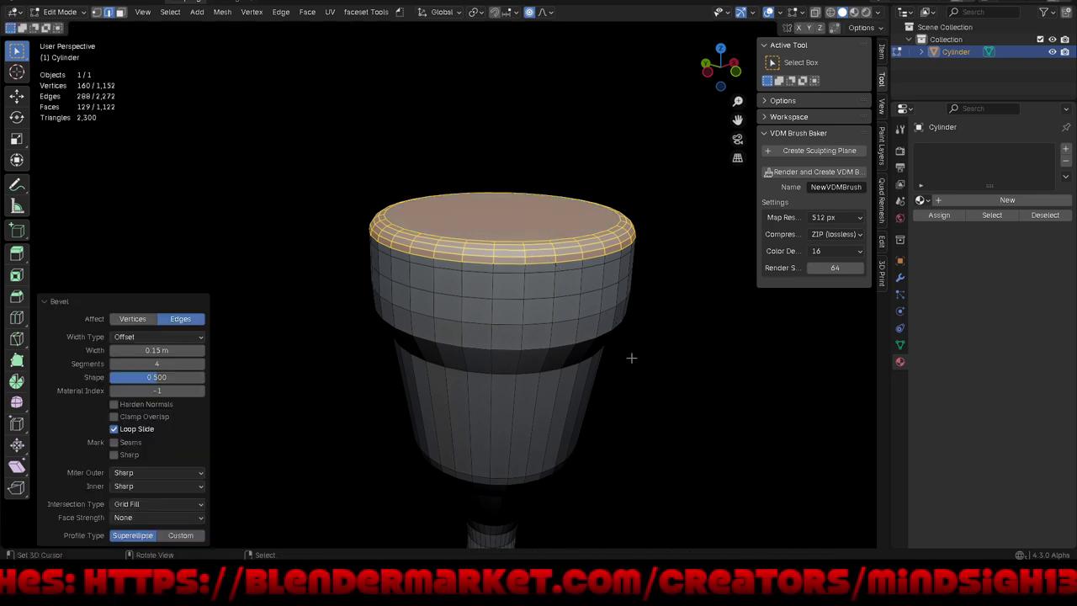
mouse_move(620, 359)
middle_mouse_down()
mouse_move(577, 318)
mouse_move(546, 315)
mouse_move(618, 344)
middle_mouse_up()
scroll(505, 320, "down", 3)
scroll(537, 312, "down", 2)
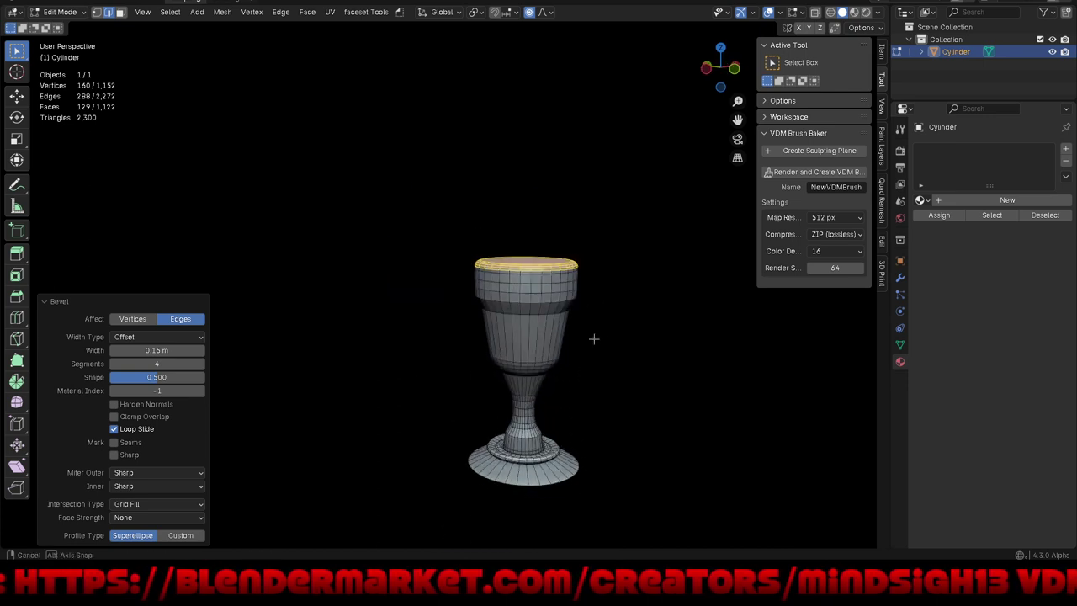
Step: Return to Object Mode, shade the goblet smooth with Keep Sharp Edges, and save
key("ctrl+Tab")
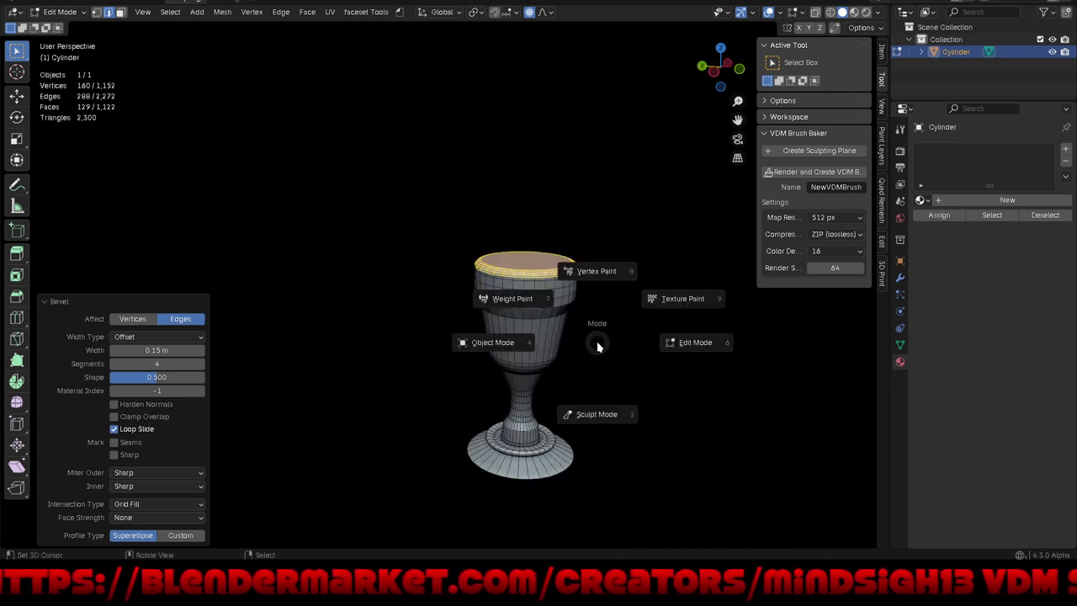
left_click(529, 344)
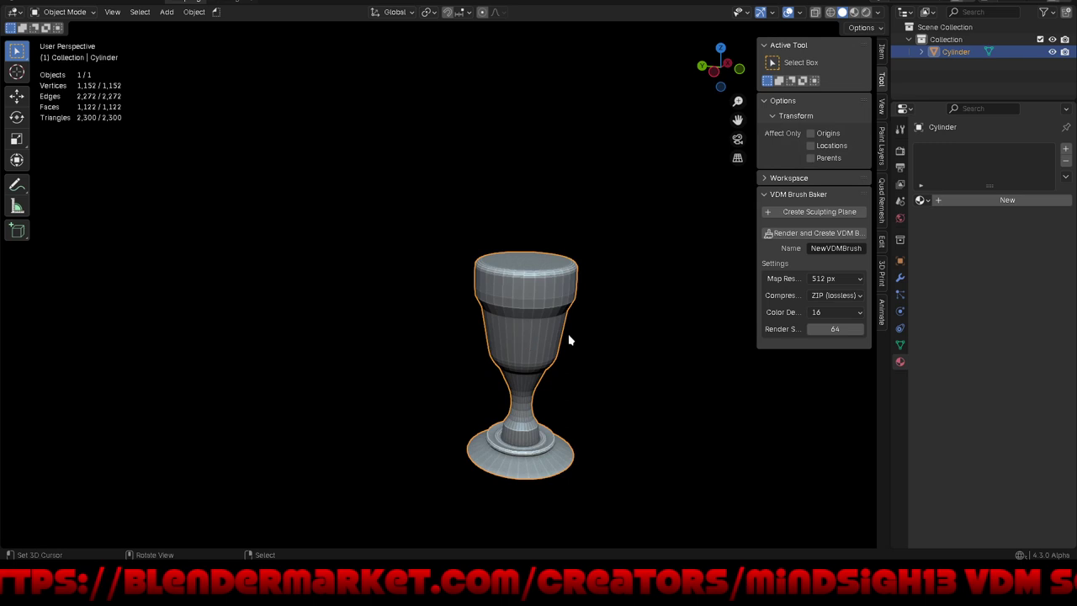
right_click(641, 301)
left_click(641, 301)
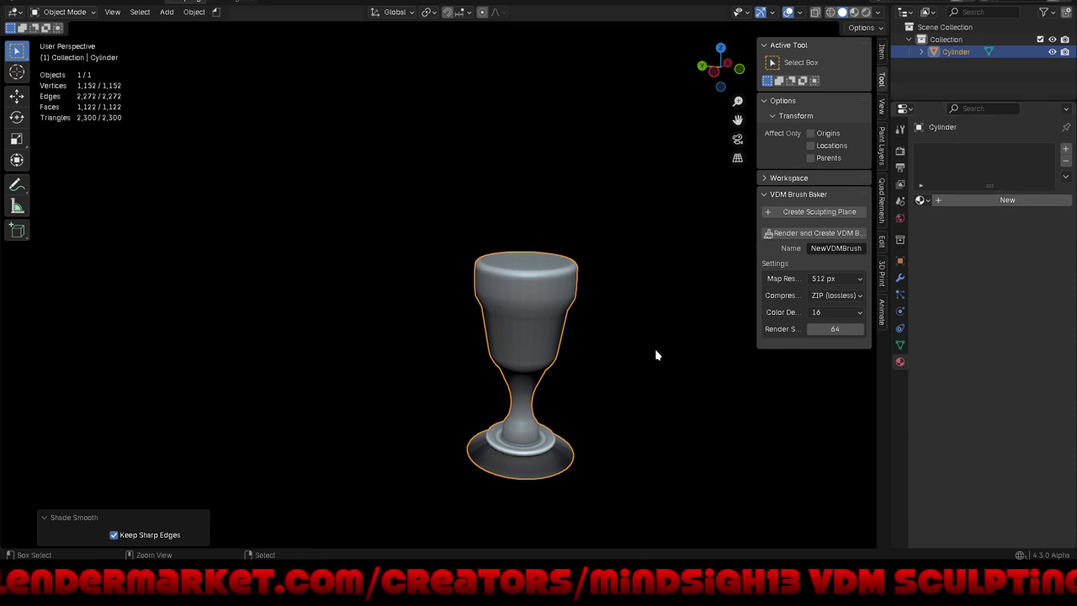
key("ctrl+s")
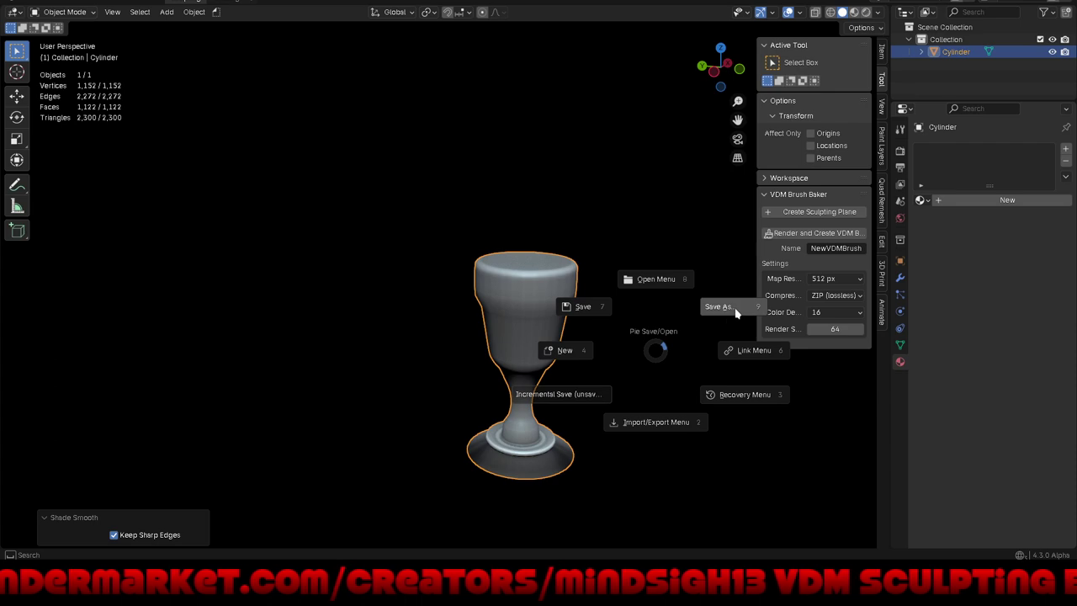
Step: Save the project as Dragon_Goblet.blend, changing the name from Dragon_Cup
left_click(734, 308)
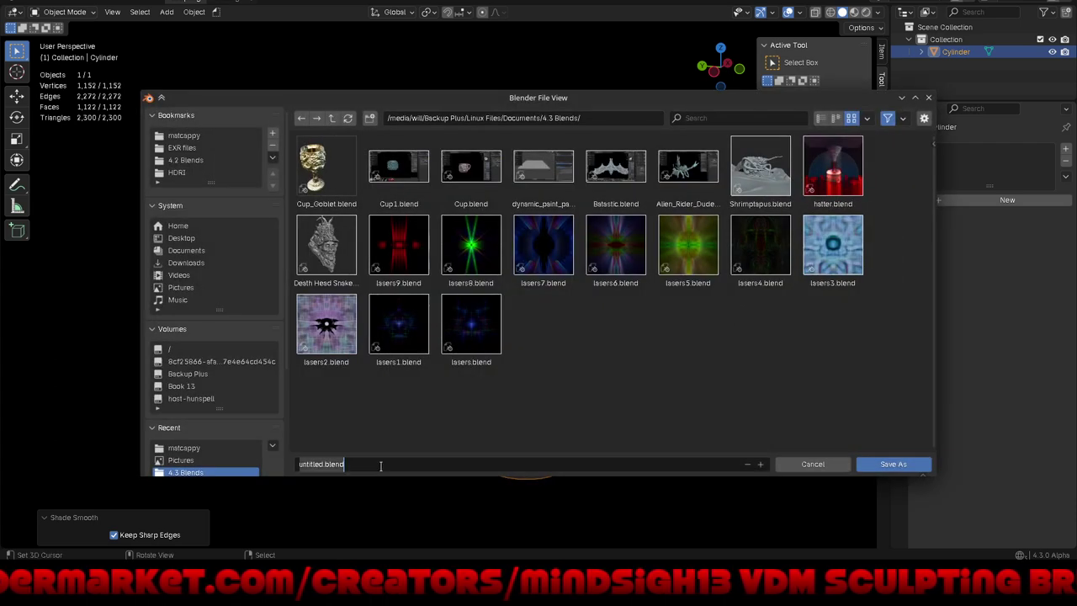
type("Drag")
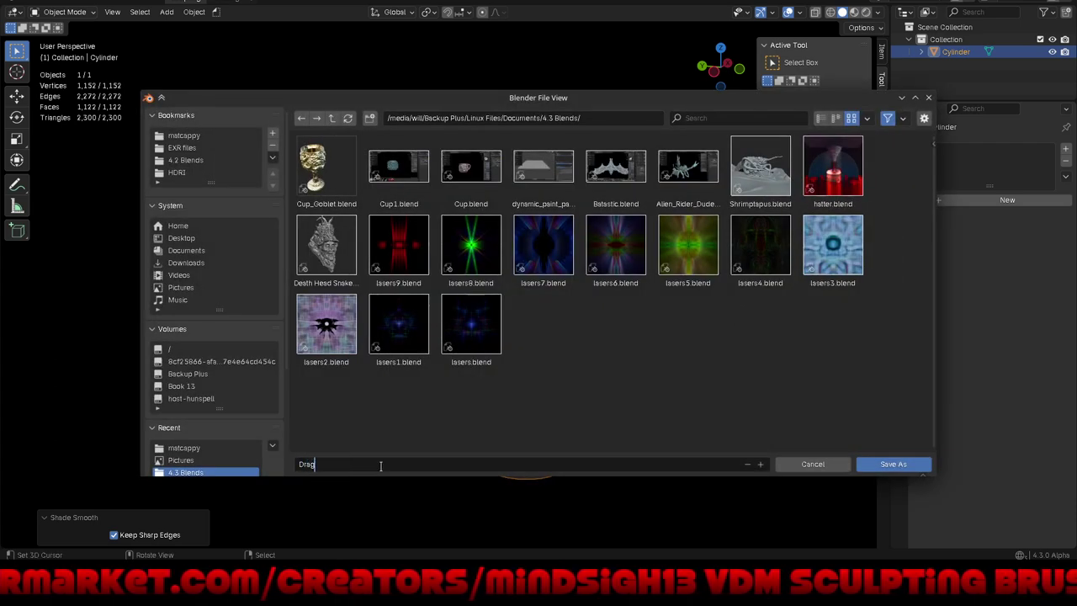
type("on_")
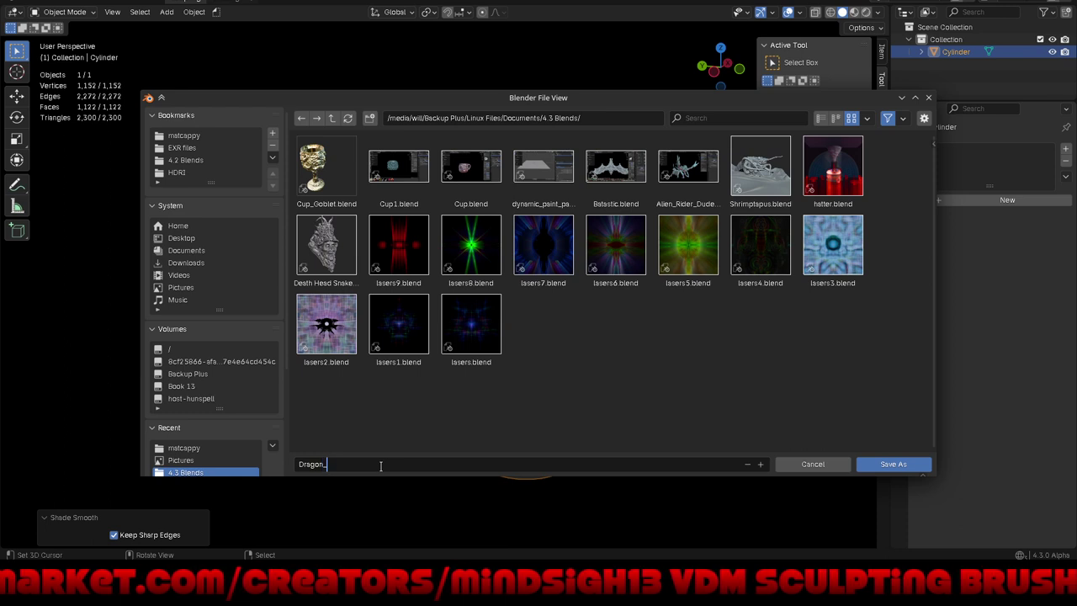
type("Cup")
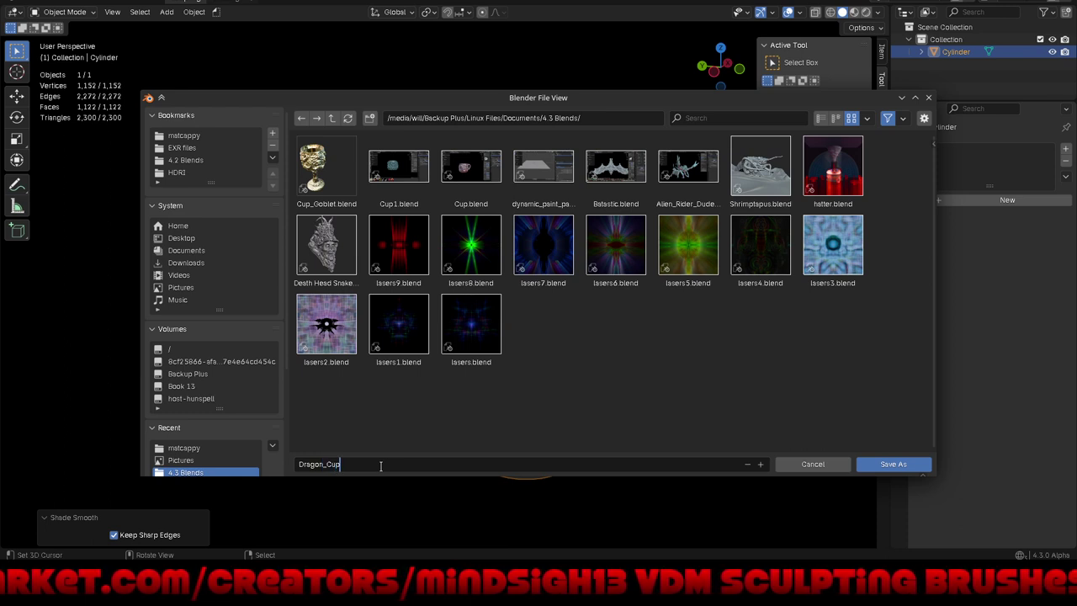
key("BackSpace")
key("BackSpace")
key("BackSpace")
type("G")
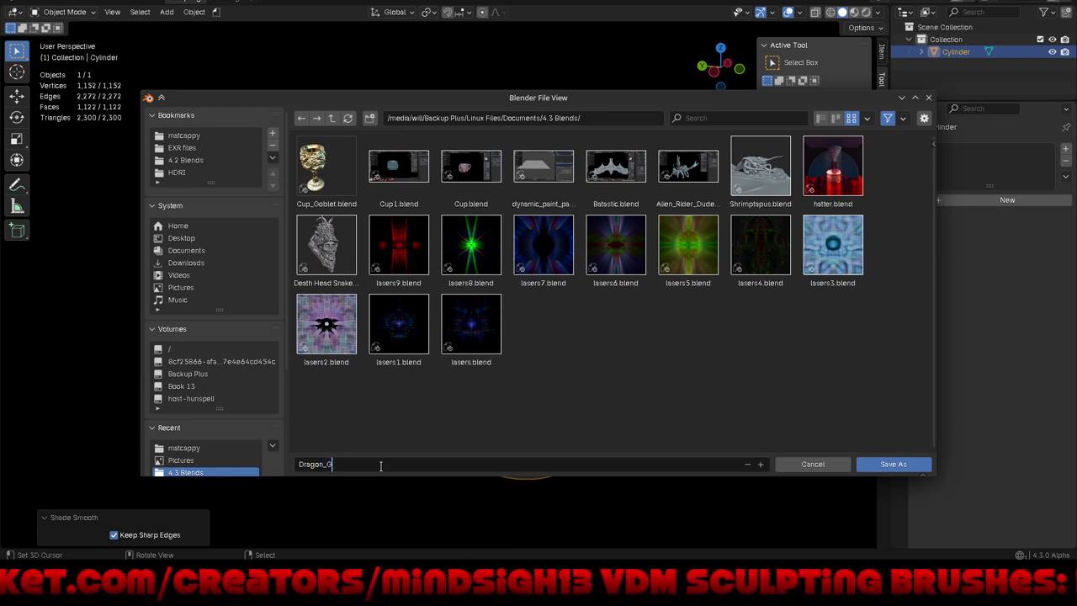
type("oblet")
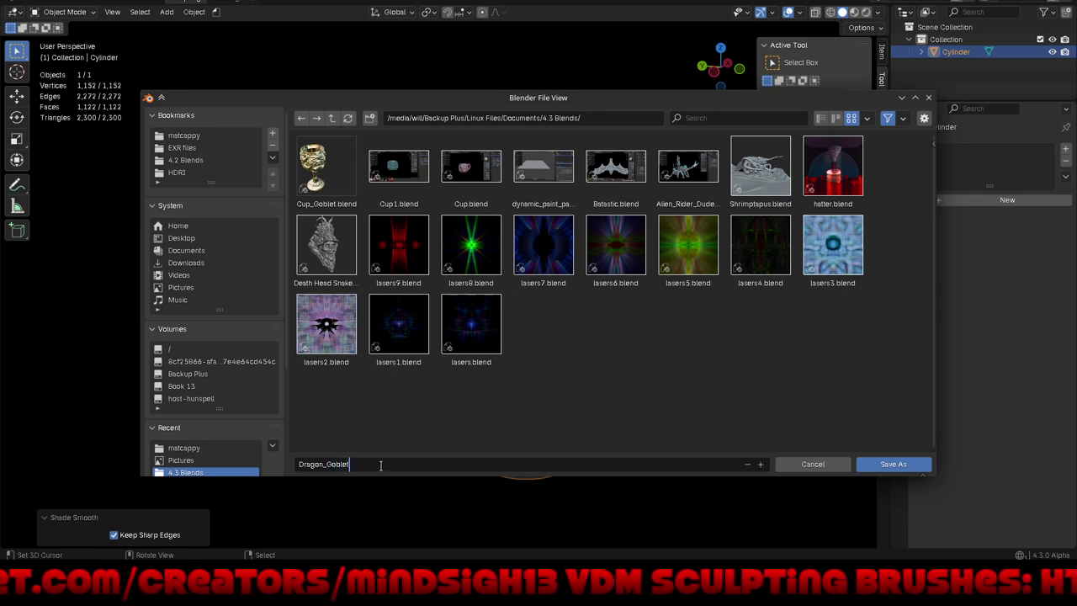
key("Return")
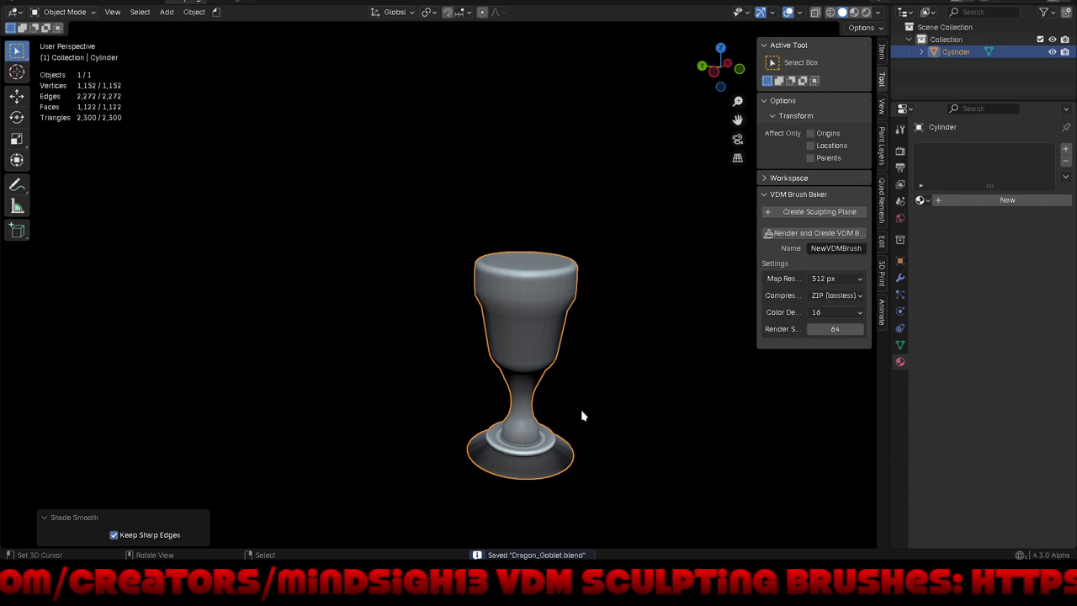
Step: Snap the 3D cursor to the world origin
scroll(589, 355, "up", 2)
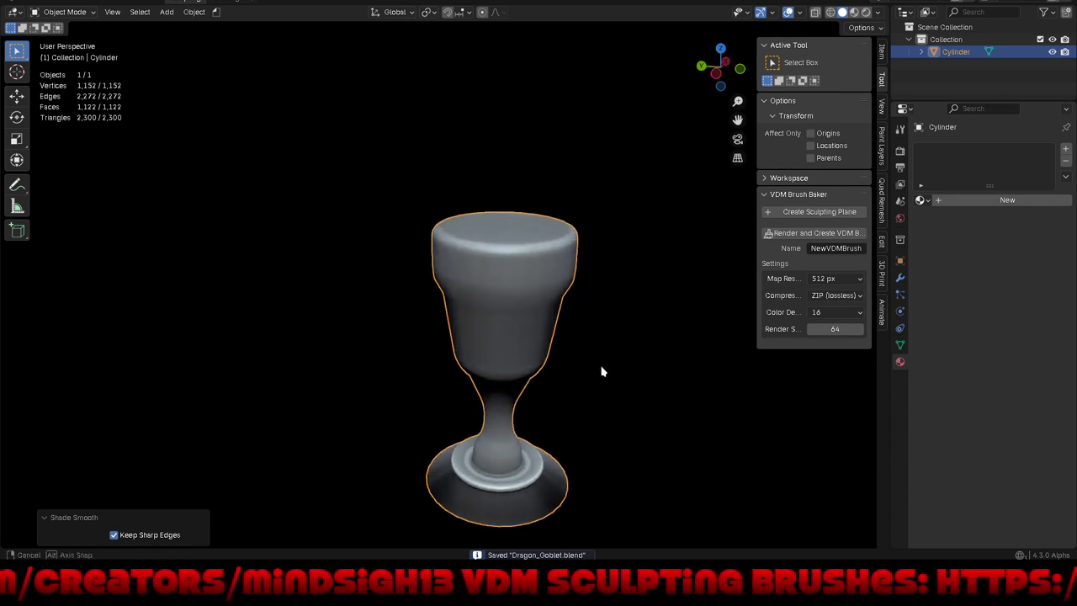
middle_click_drag(591, 350, 554, 363)
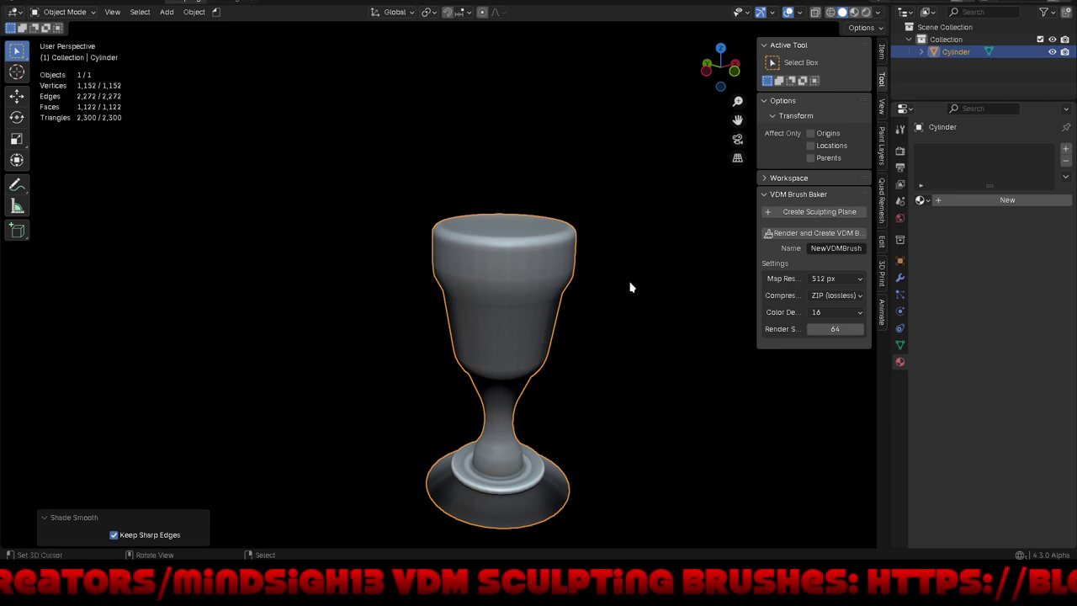
mouse_move(629, 286)
middle_mouse_down("shift")
mouse_move(614, 257)
mouse_move(629, 230)
middle_mouse_up("shift")
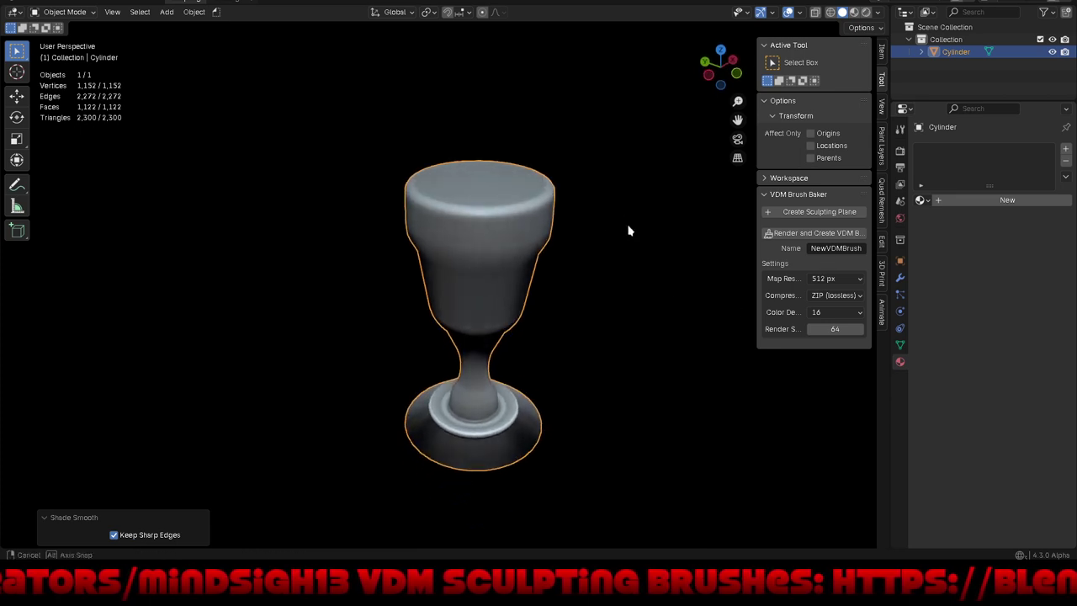
key("shift")
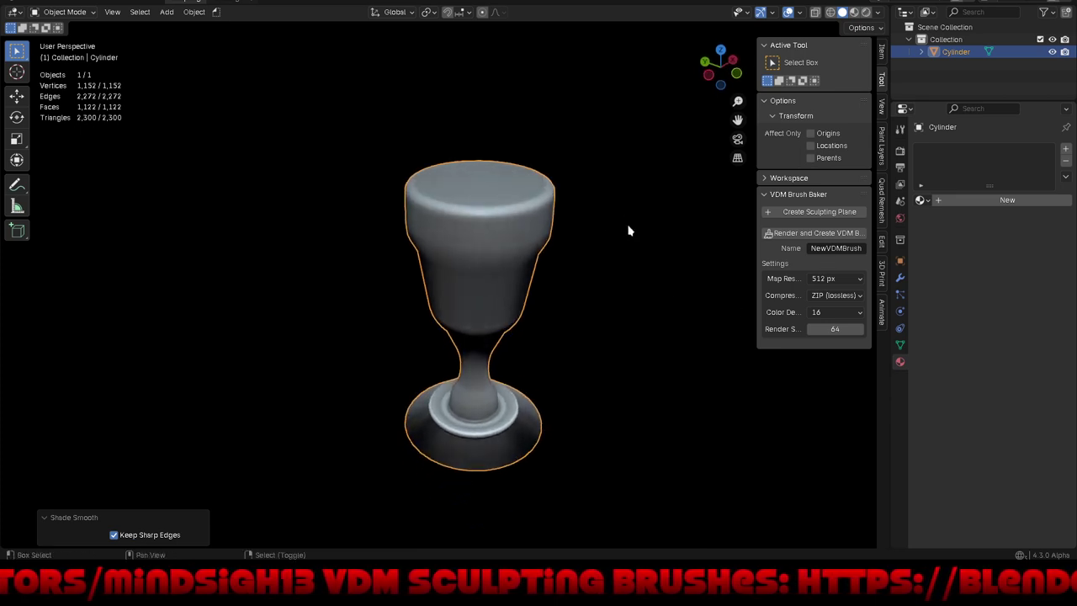
key("shift+s")
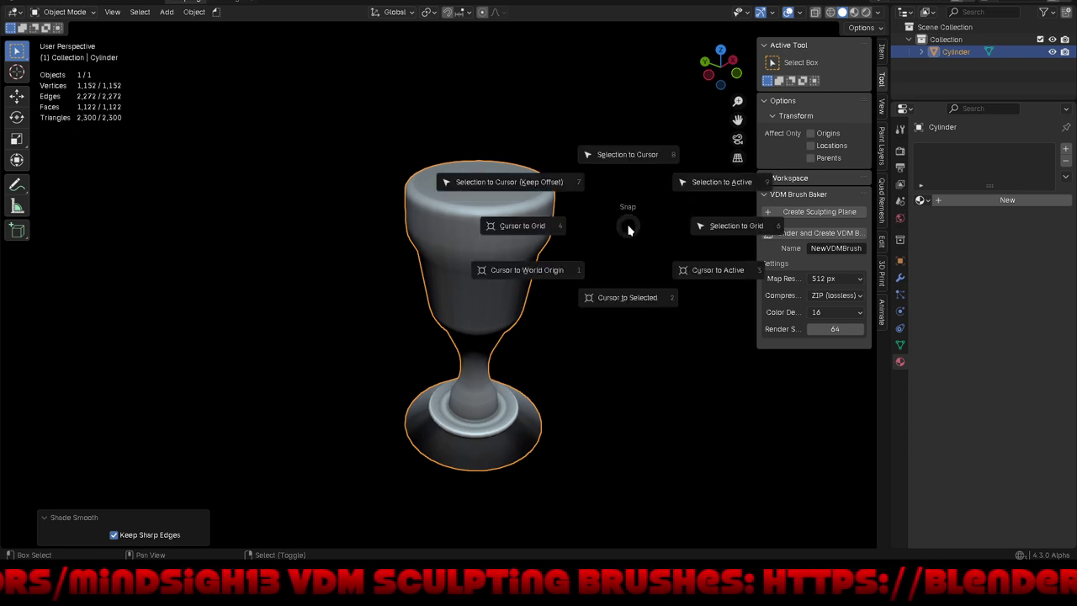
left_click(561, 270)
Step: Add a cylinder mesh at the origin and move it up along Z
key("shift+a")
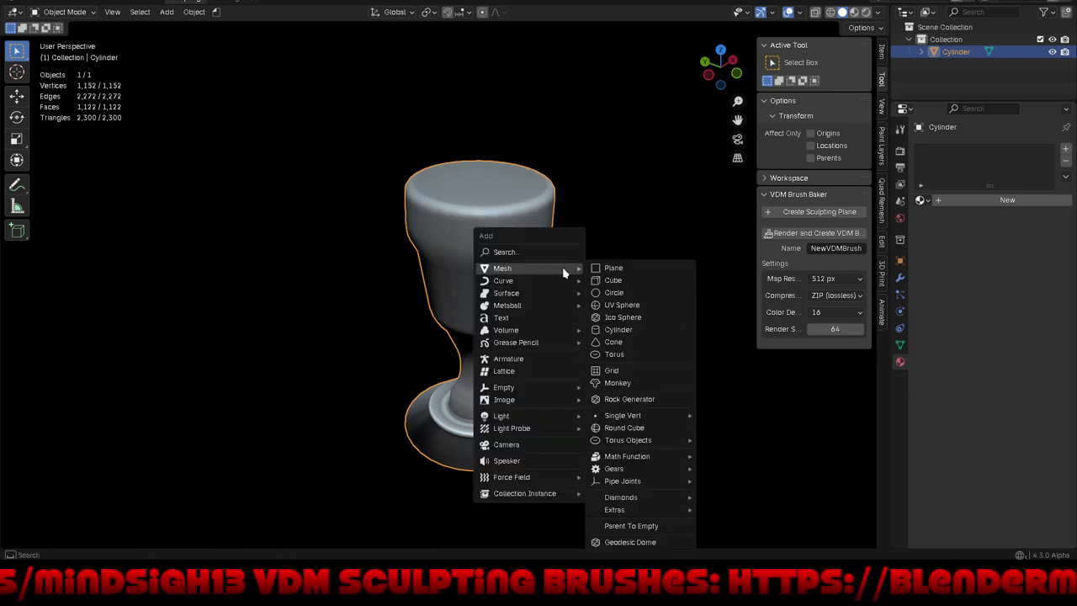
left_click(643, 331)
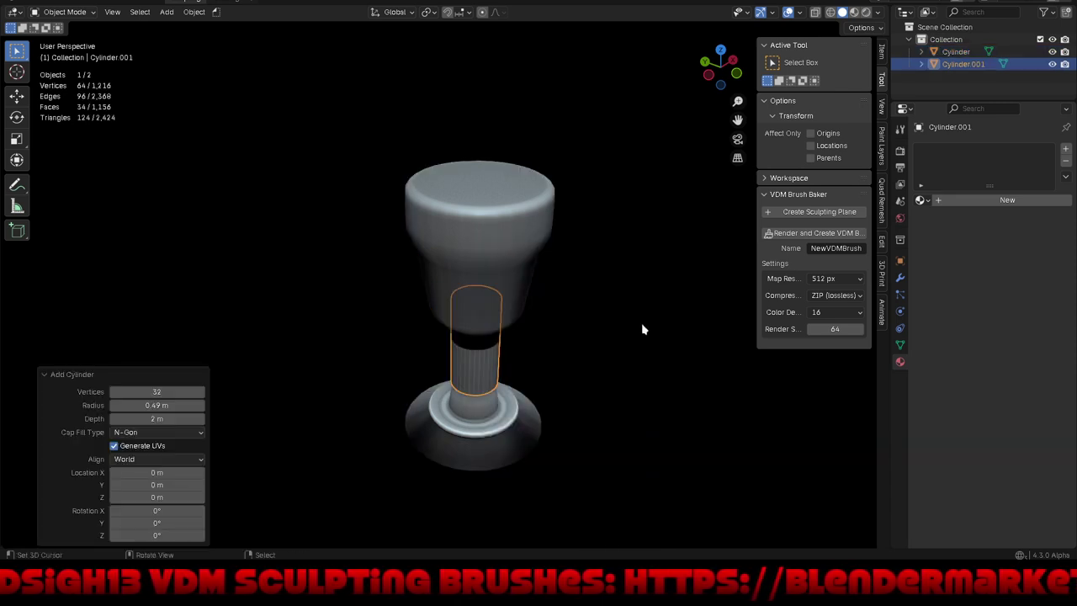
key("g")
key("z")
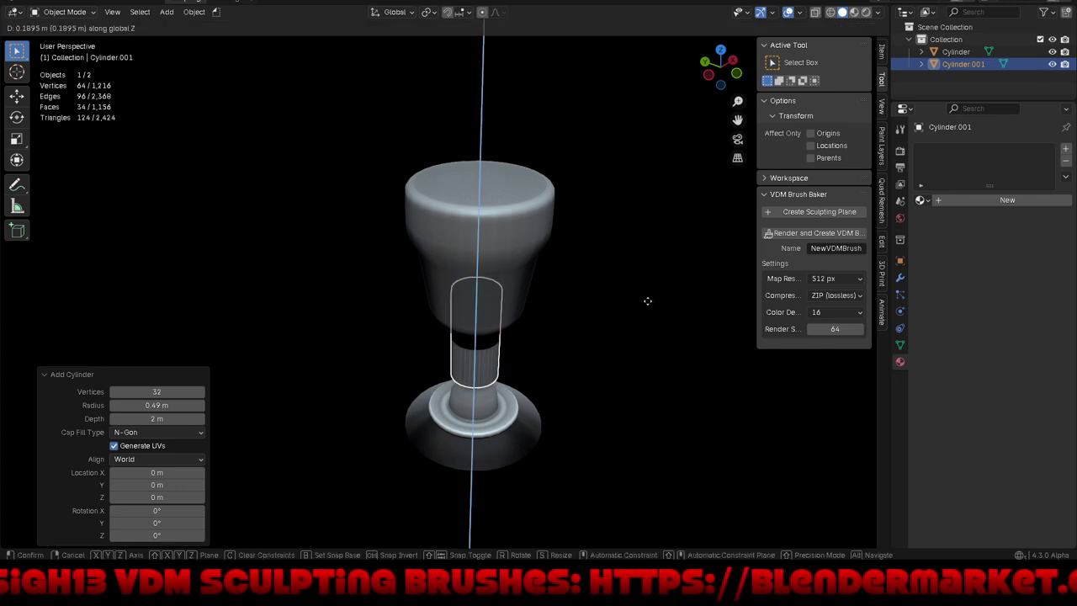
Step: Raise the cylinder, then from the front view lower it into the goblet's cup
left_click(645, 185)
key("KP_1")
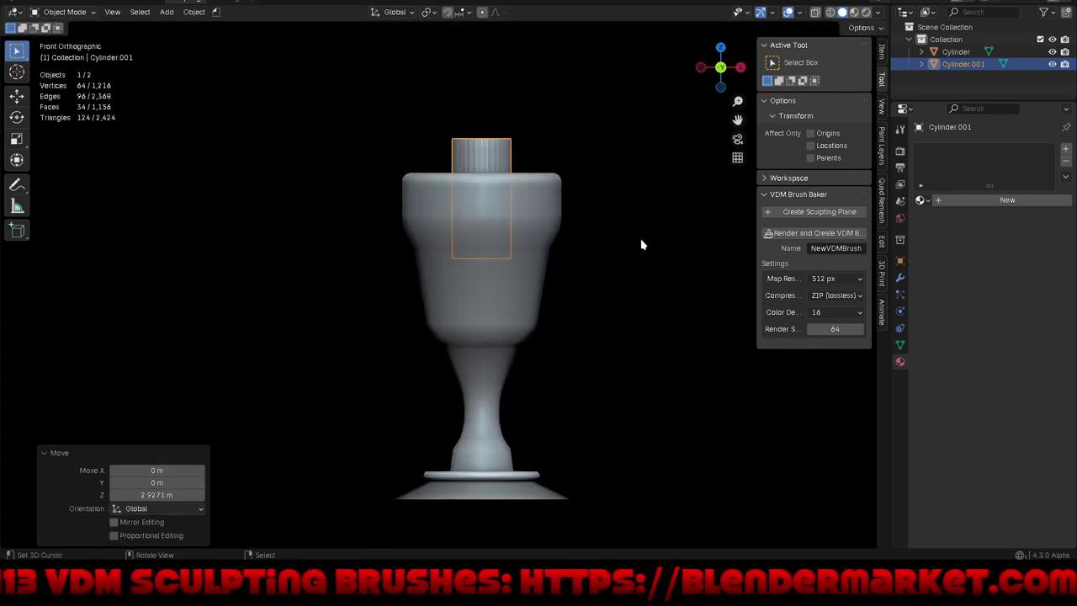
key("g")
key("z")
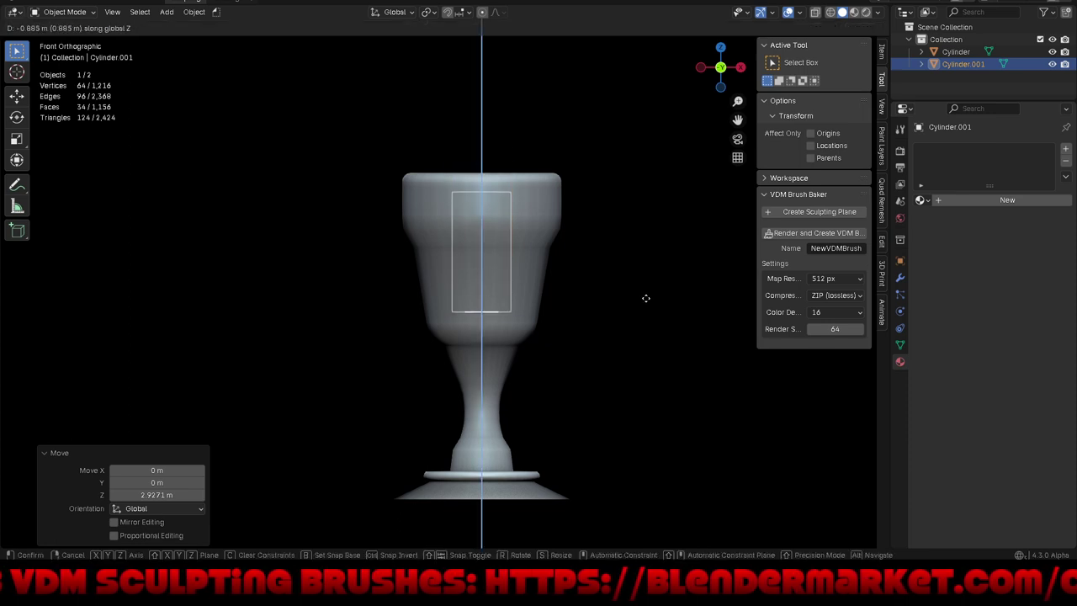
left_click(647, 281)
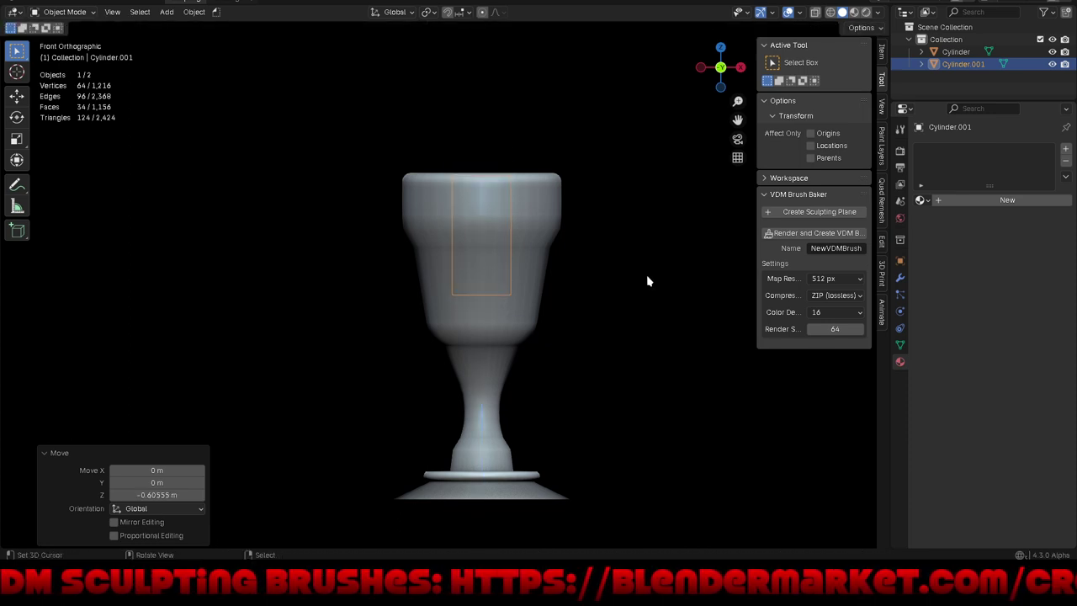
Step: Stretch the cylinder to 1.483 on Z, widen it 1.337 on X and Y, and shade it smooth
key("s")
key("z")
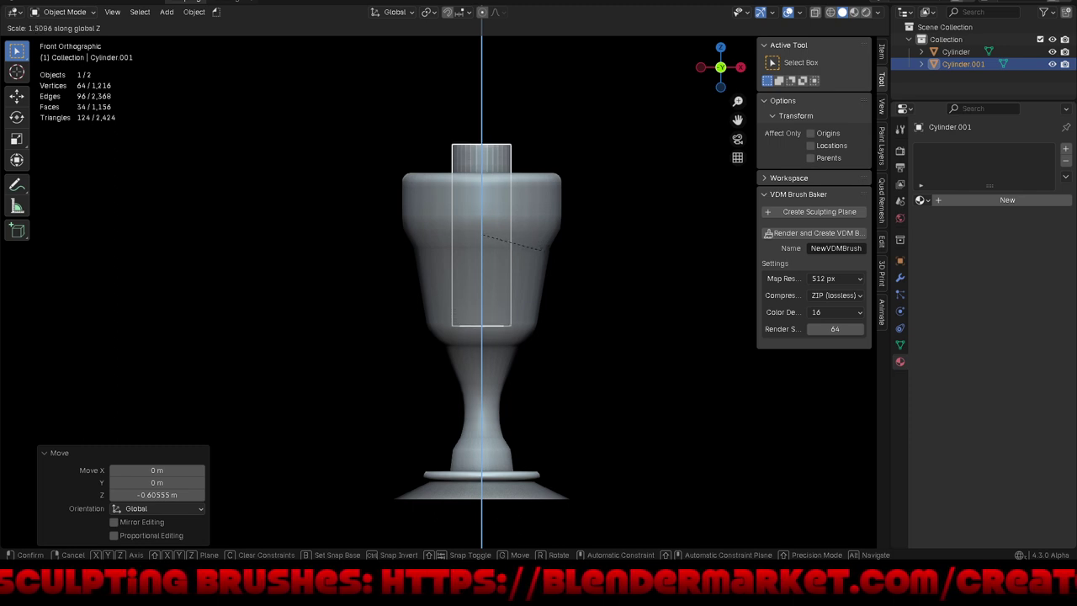
left_click(636, 251)
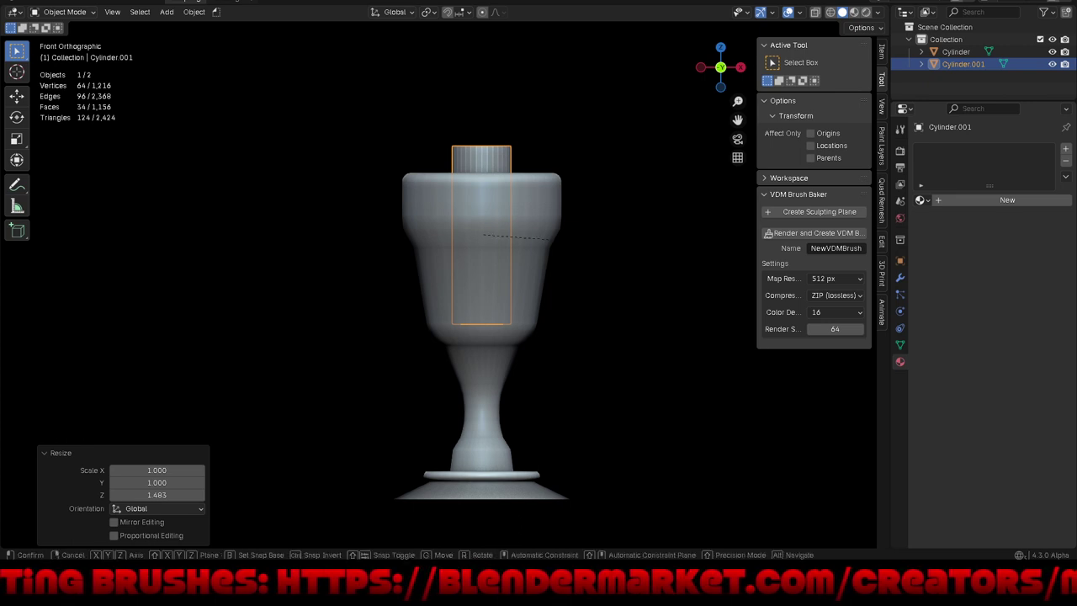
key("s")
key("shift+z")
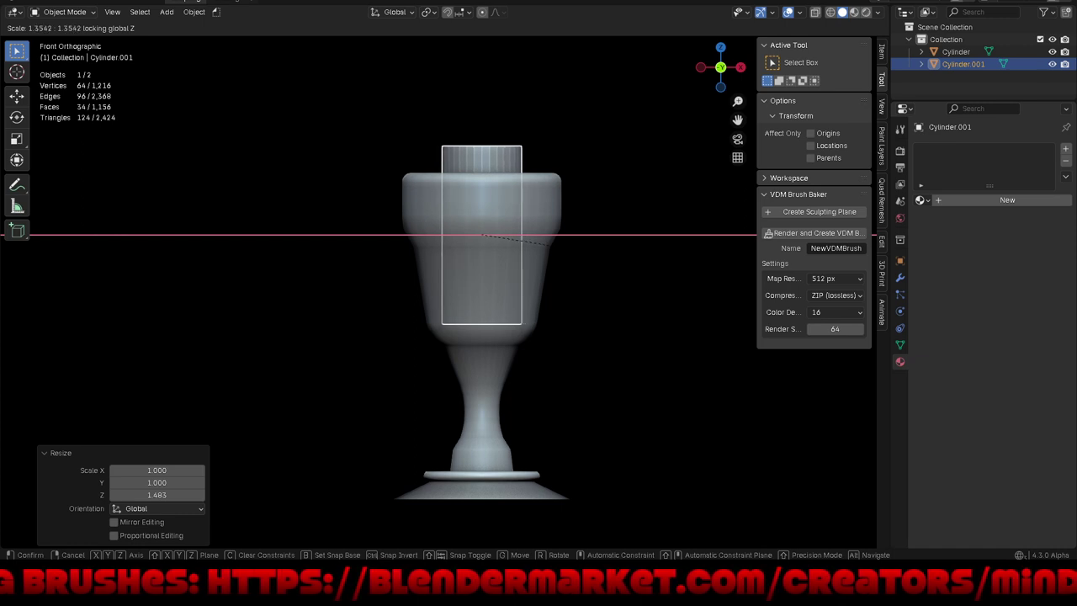
left_click(549, 245)
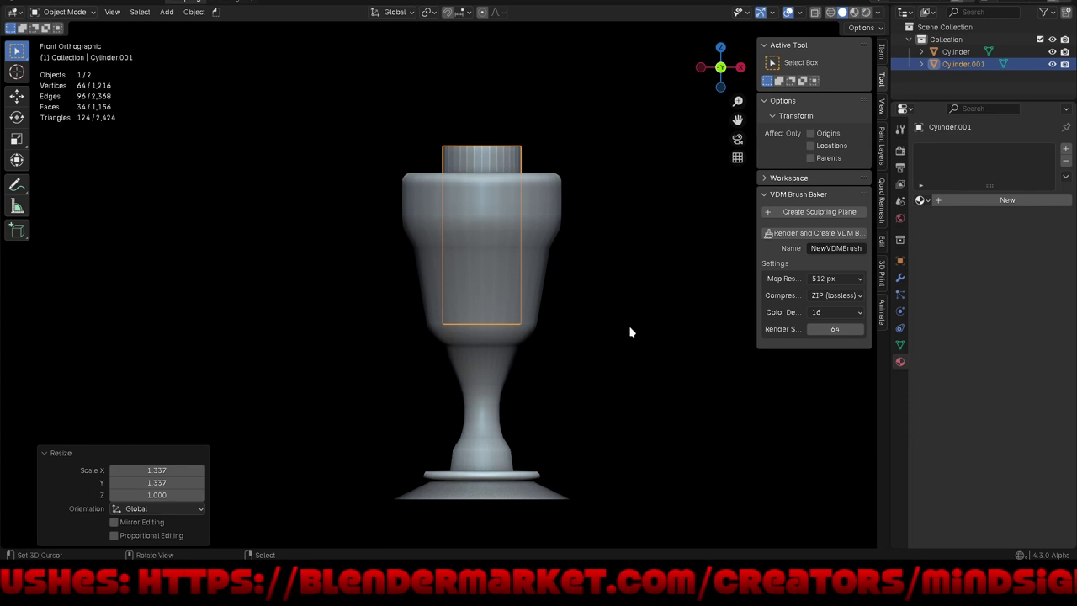
right_click(627, 268)
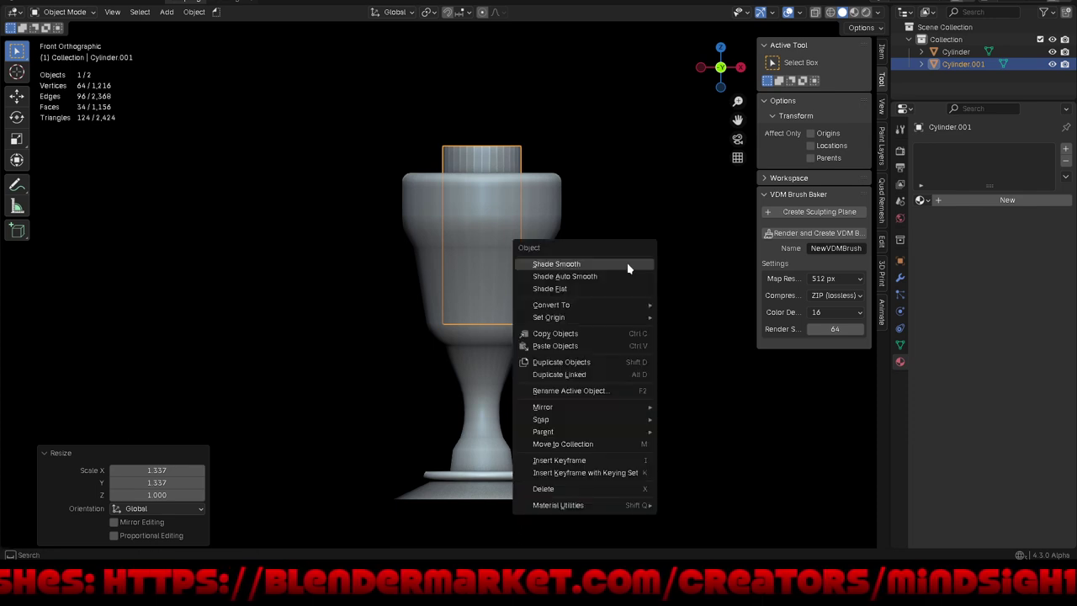
left_click(628, 267)
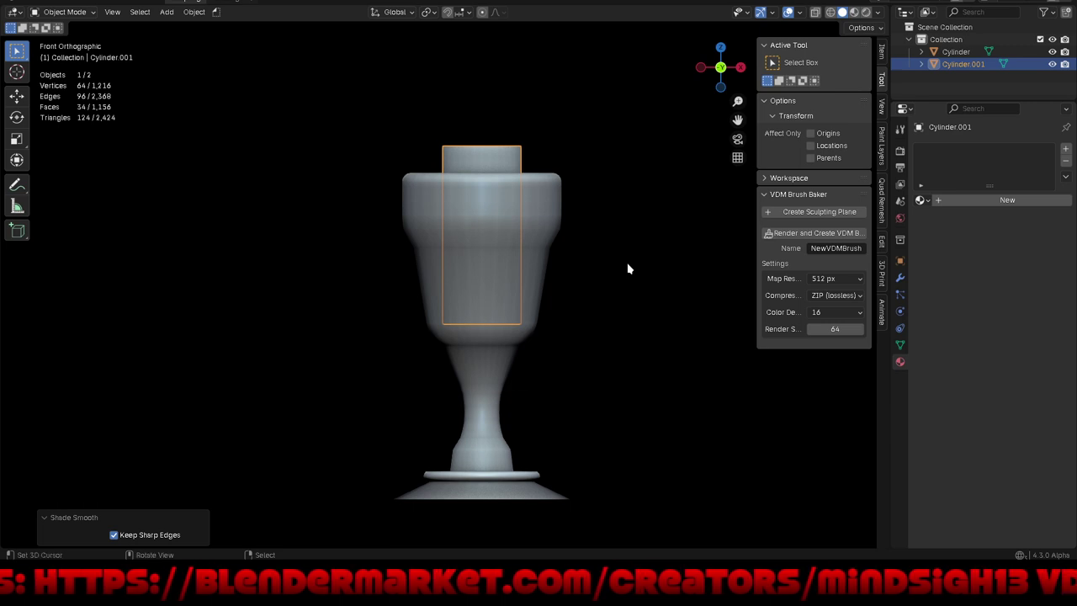
Step: Quad-remesh Cylinder.001 at 10000 quads with X symmetry, then select the original Cylinder.001
left_click(882, 214)
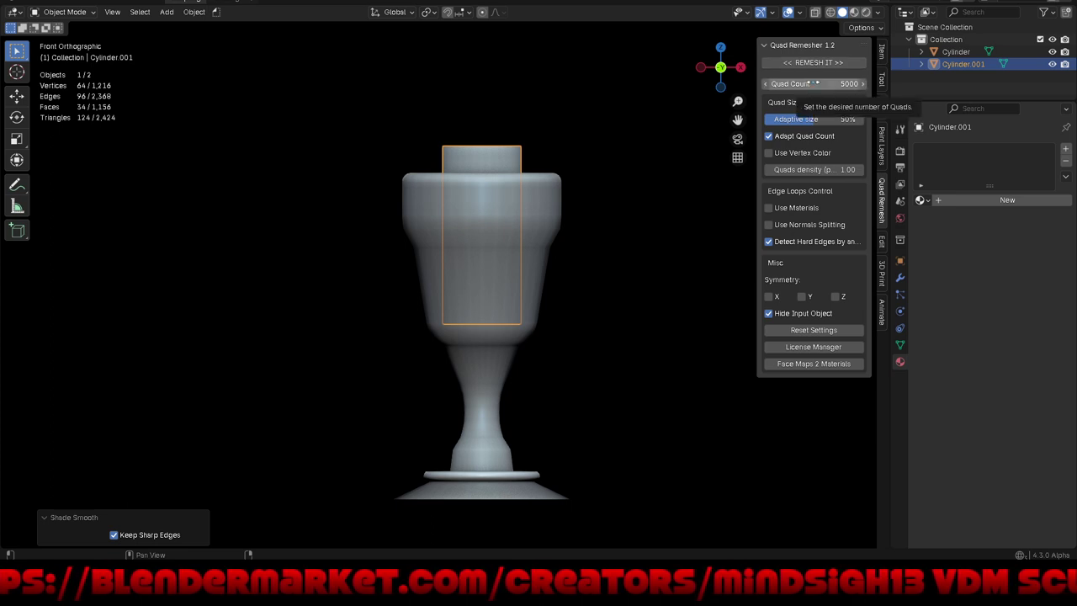
left_click(814, 84)
type("10")
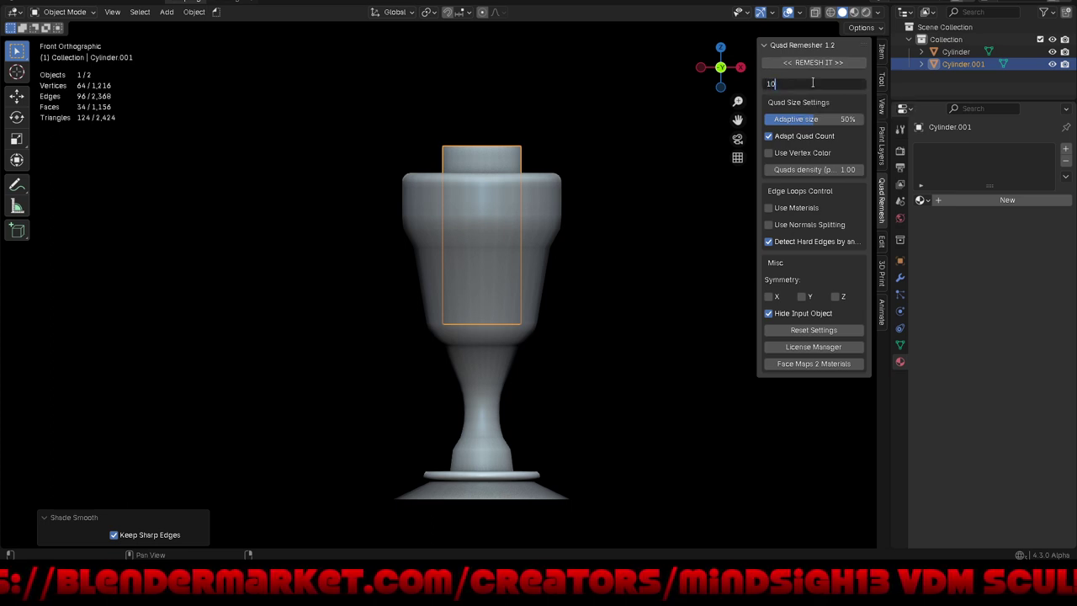
type("000")
key("Return")
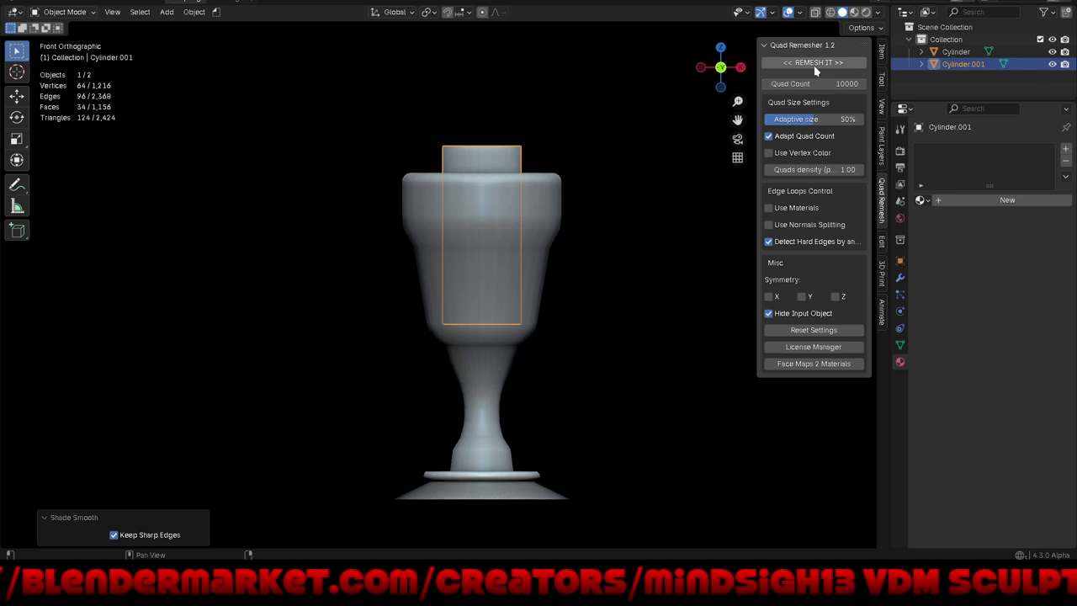
left_click(768, 299)
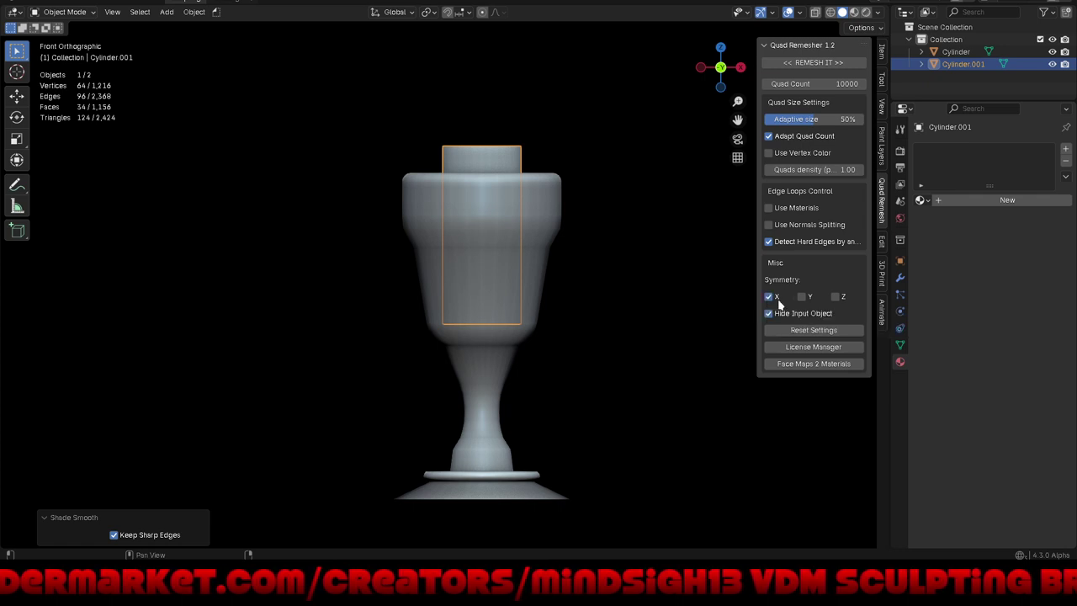
left_click(802, 66)
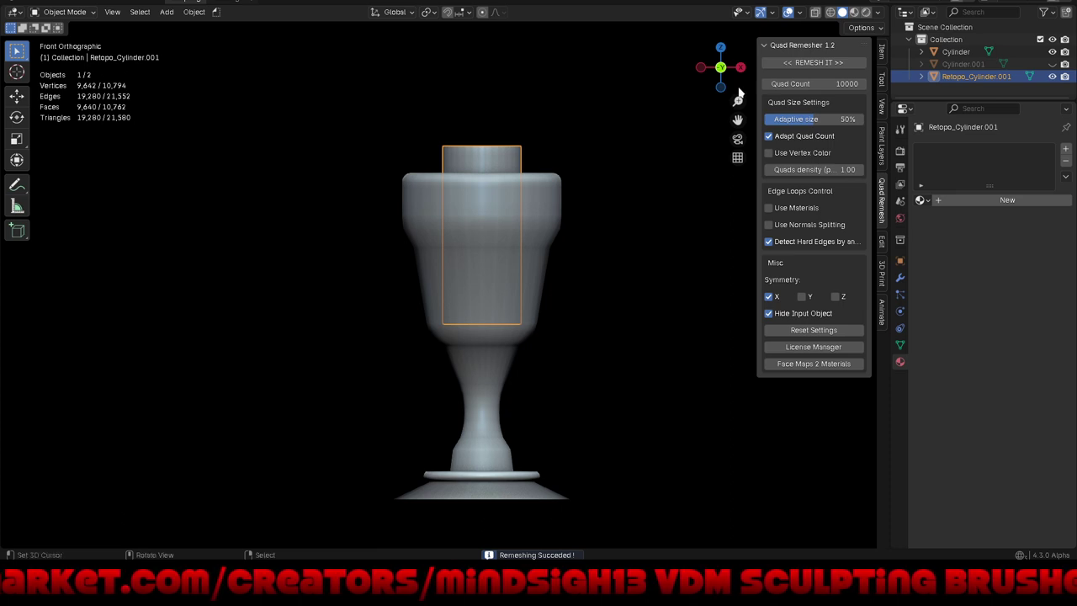
left_click(960, 66)
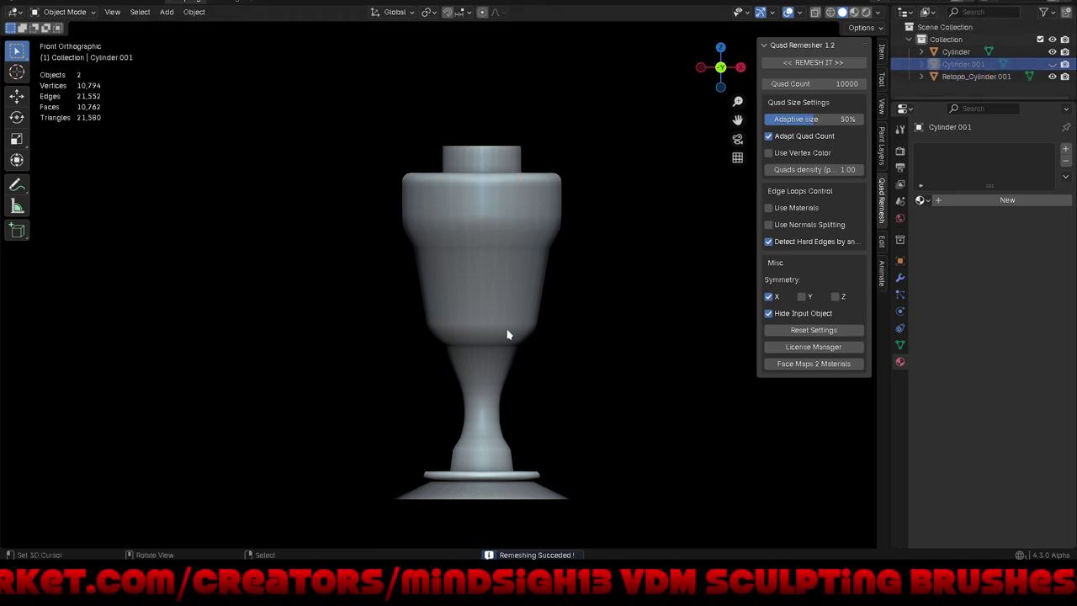
Step: Unhide Cylinder.001, move it beside the goblet and delete it, then reselect the cylinder in the cup
left_click(1052, 65)
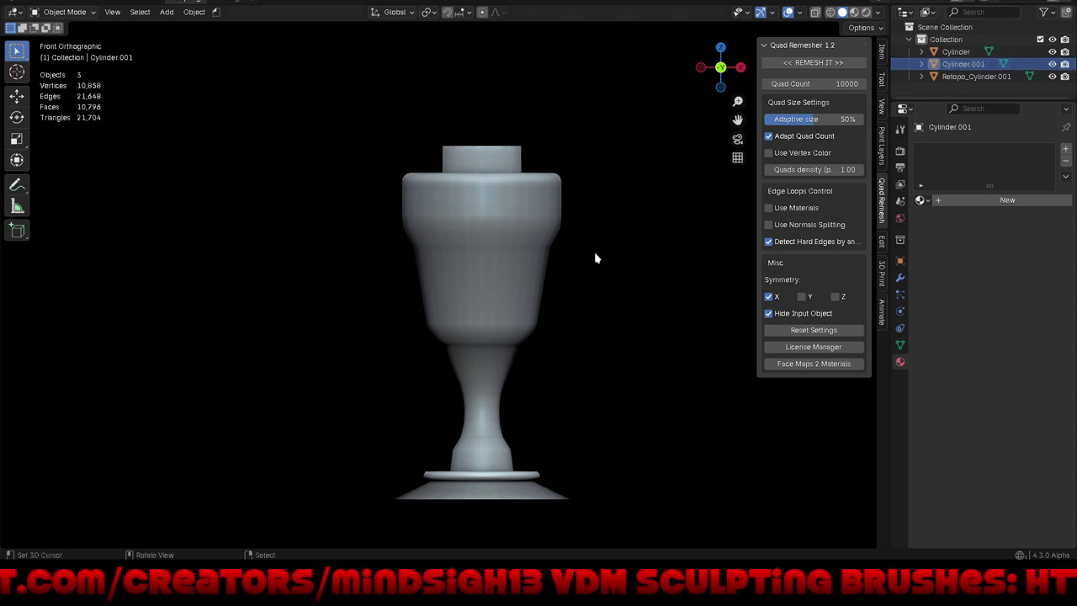
left_click(512, 156)
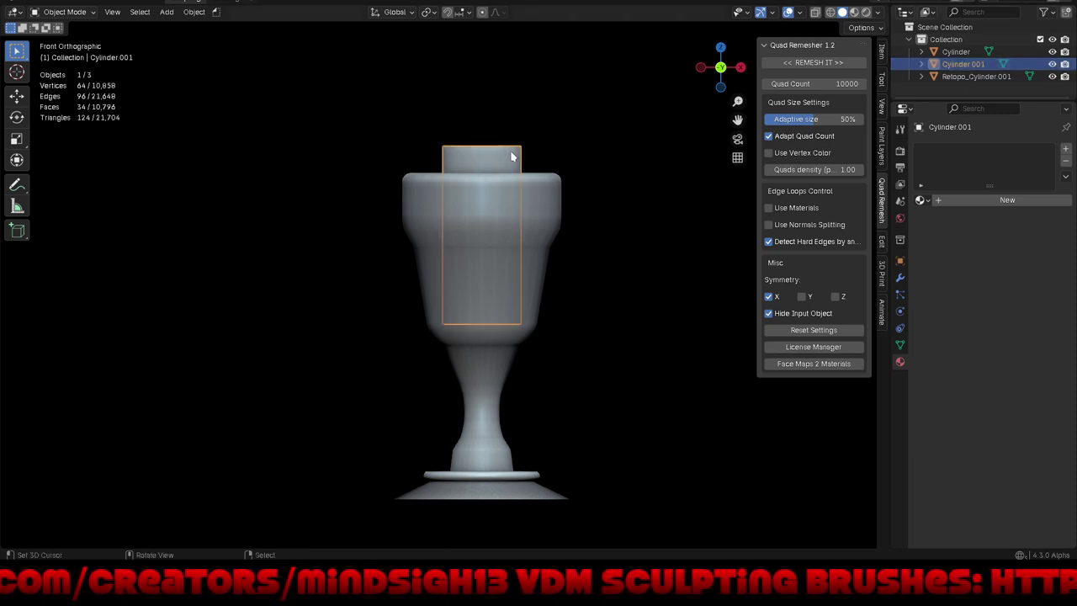
key("g")
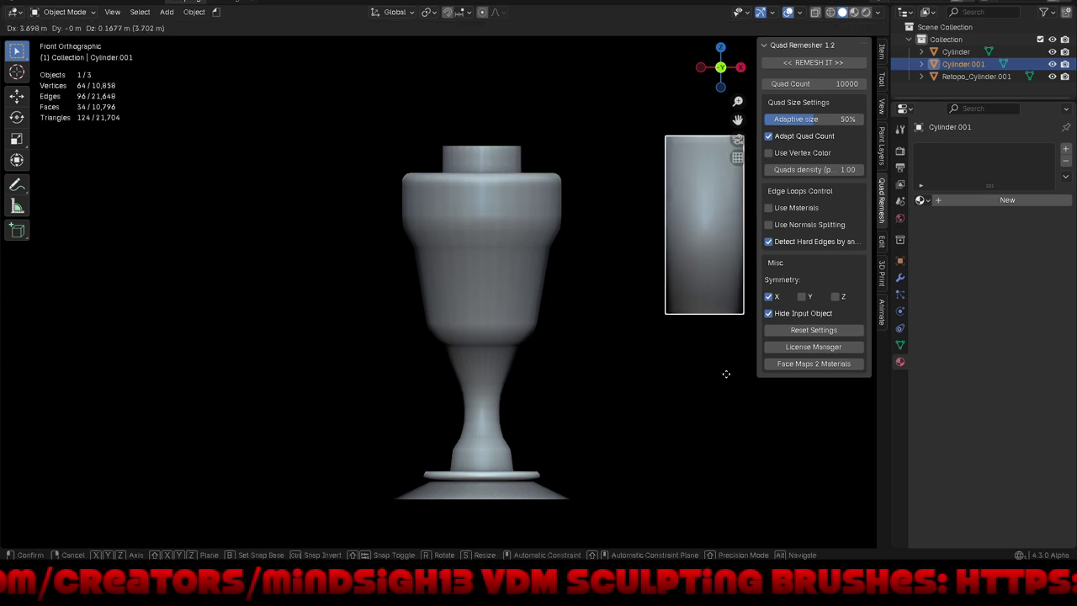
left_click(706, 394)
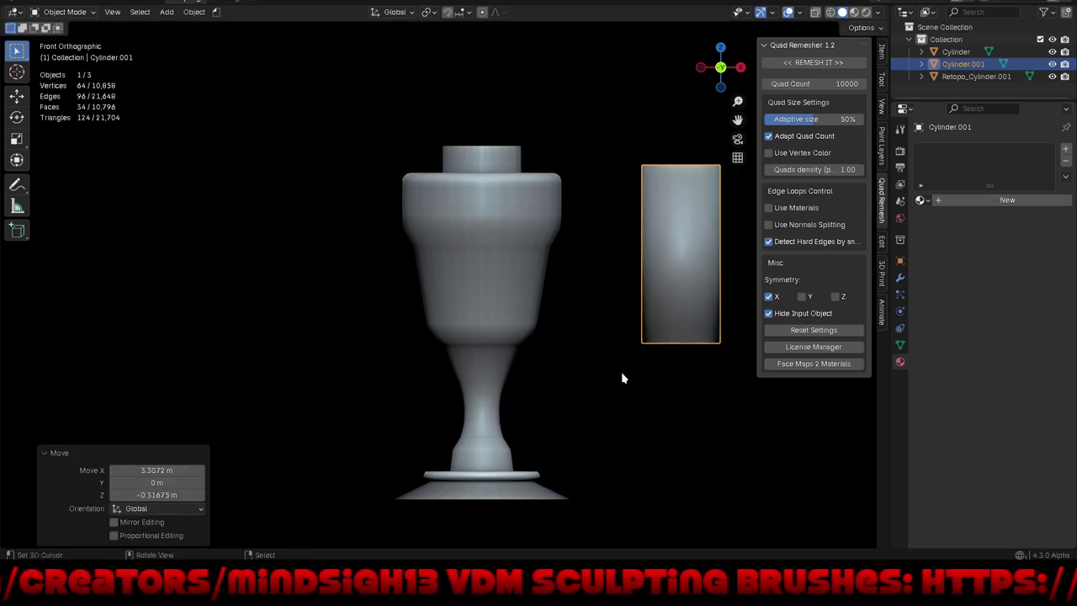
key("Delete")
left_click(511, 162)
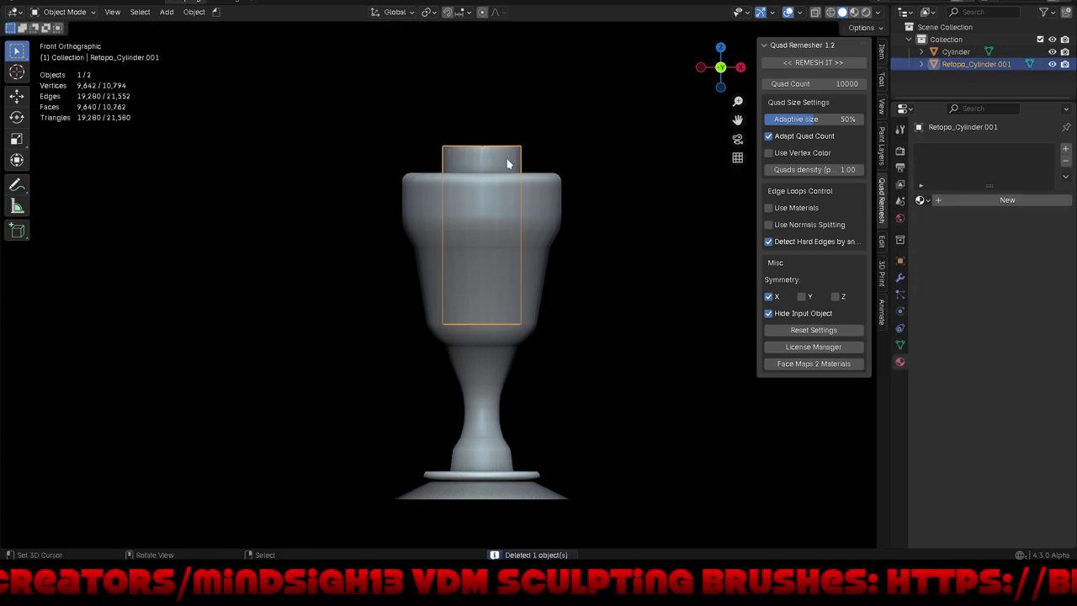
middle_click_drag(594, 126, 636, 165)
Step: Shade the inner cylinder smooth and add a Simple Deform modifier set to Taper along Z
right_click(636, 165)
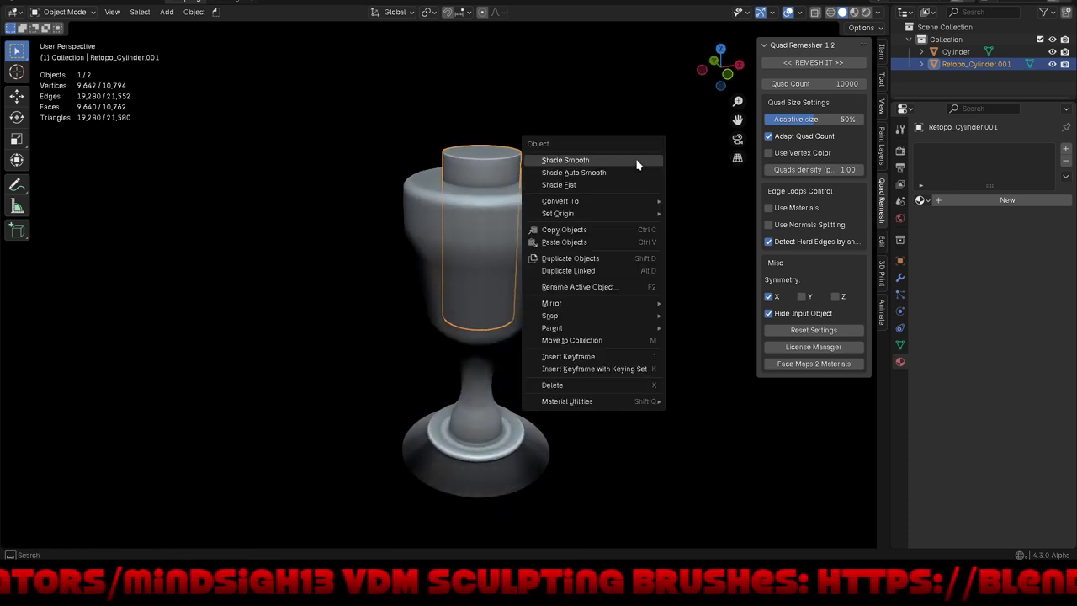
left_click(636, 165)
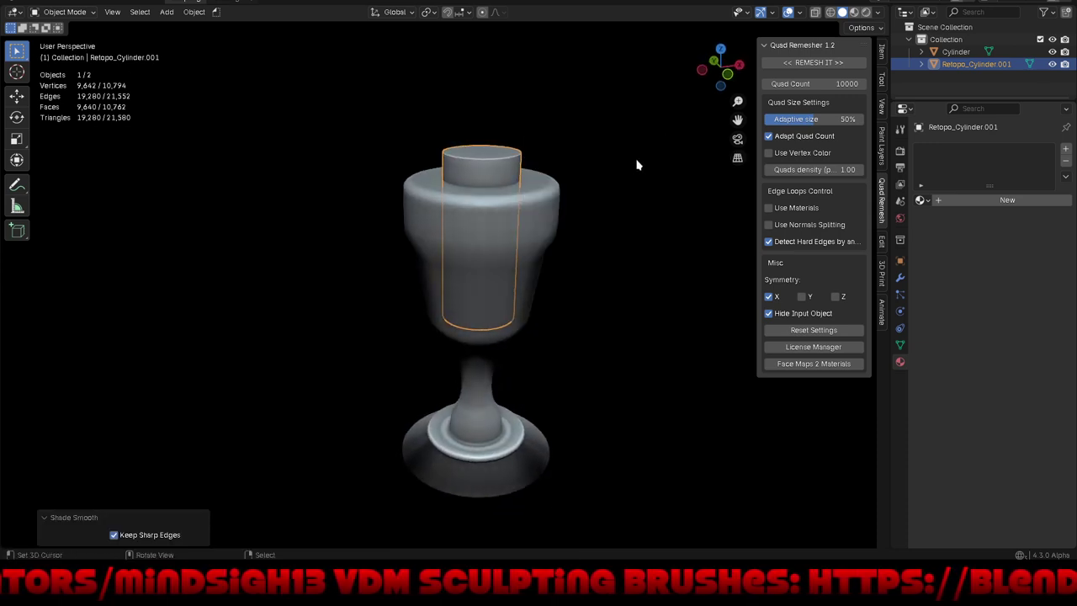
left_click(903, 274)
left_click(965, 150)
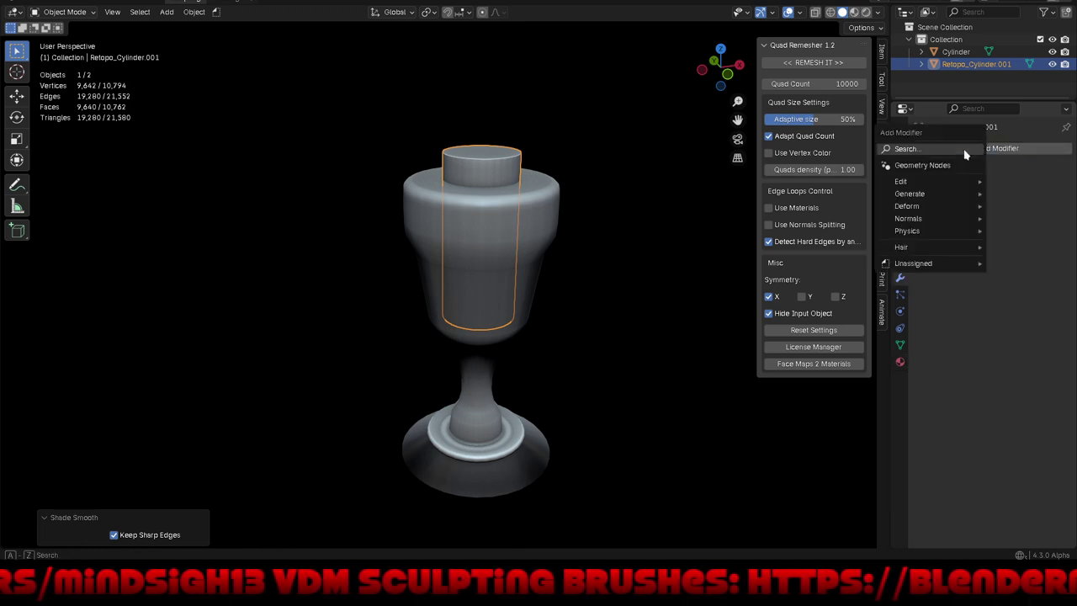
mouse_move(907, 206)
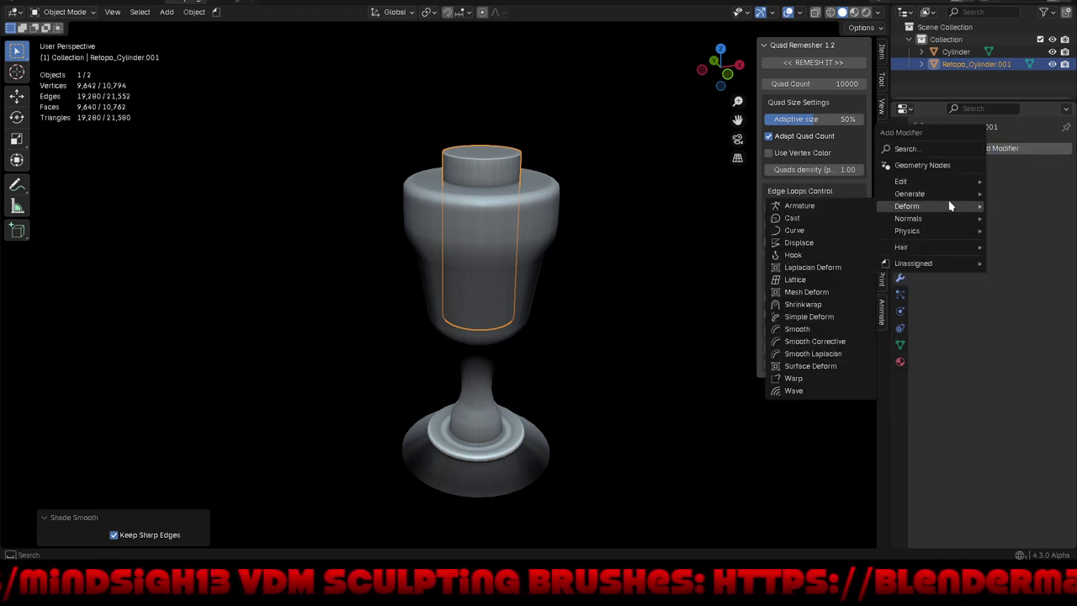
left_click(835, 317)
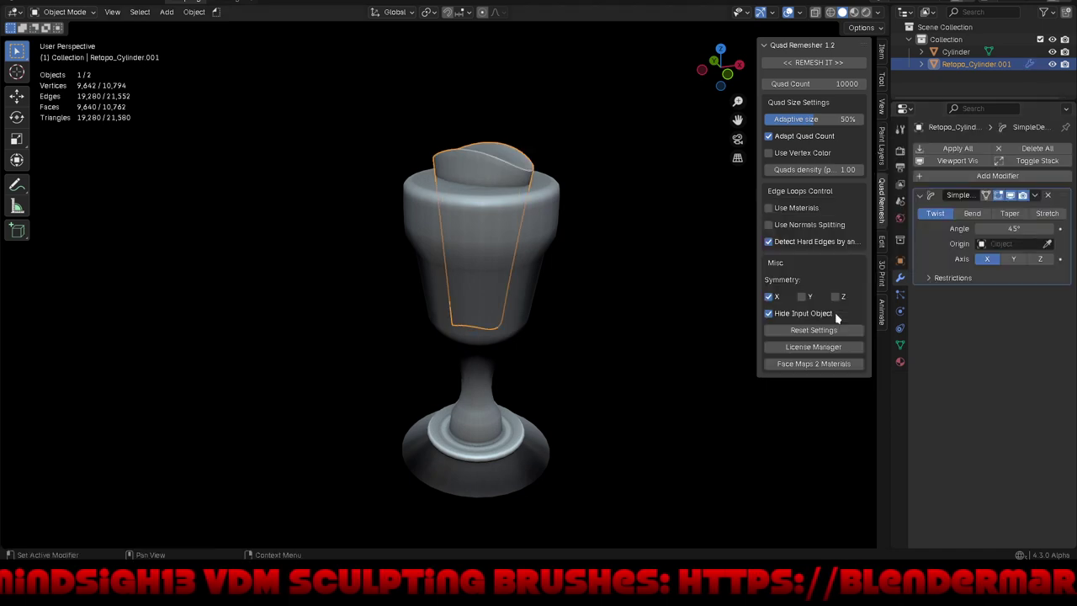
left_click(1010, 214)
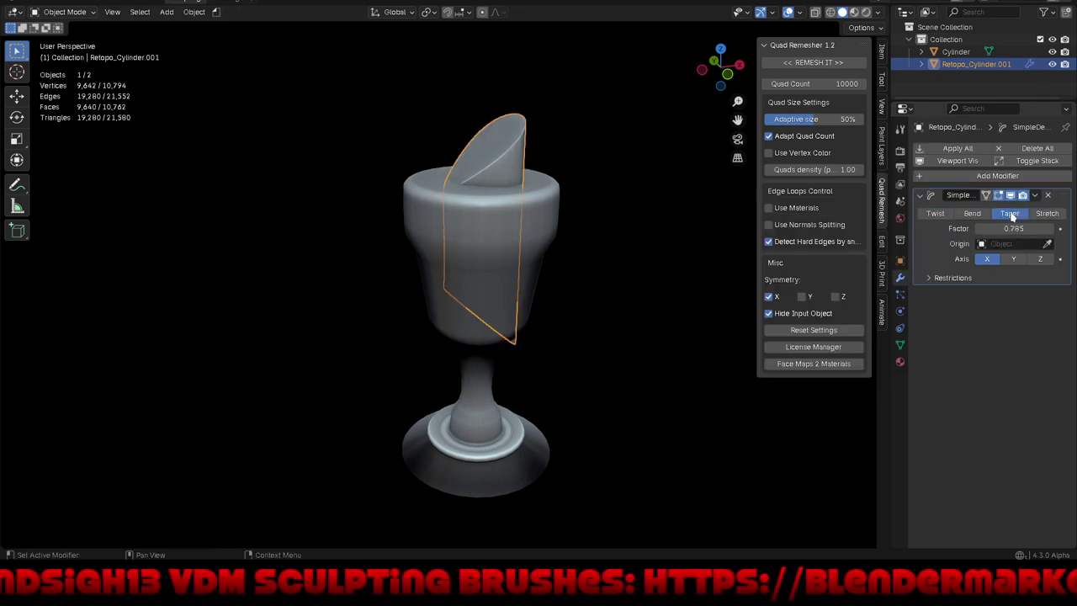
left_click(1041, 259)
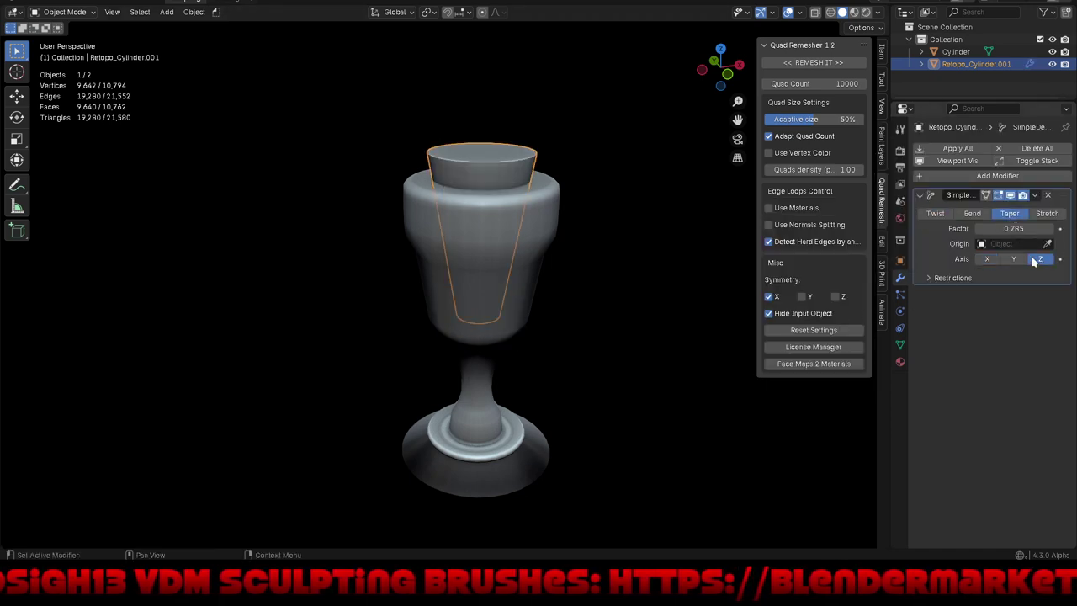
Step: Scale the cutter 1.427, squash its height to 0.601, reduce the taper to 0.315, then shrink it to 0.908
key("KP_1")
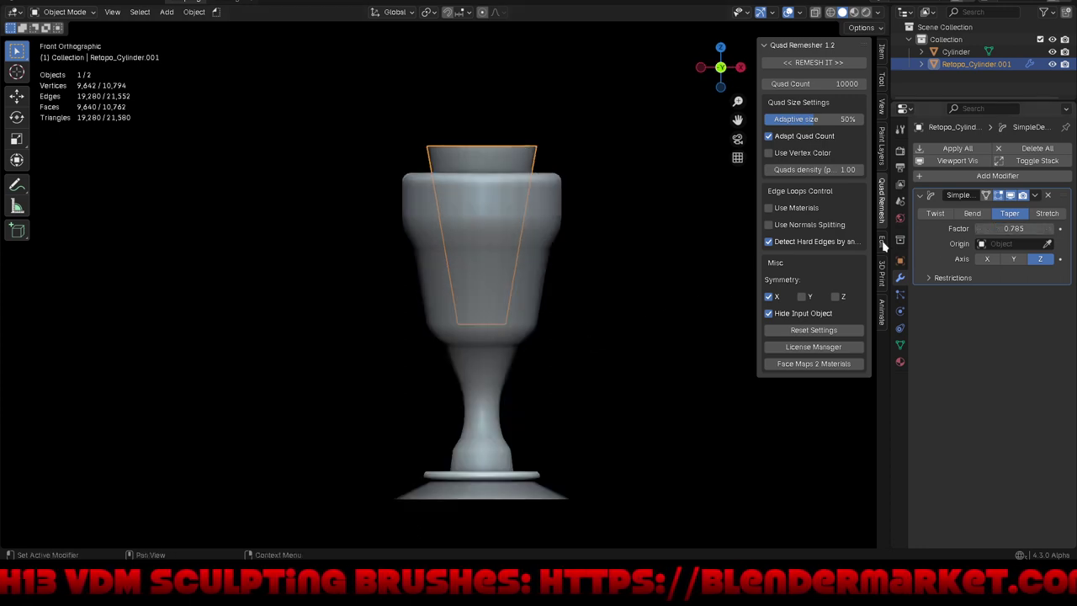
key("s")
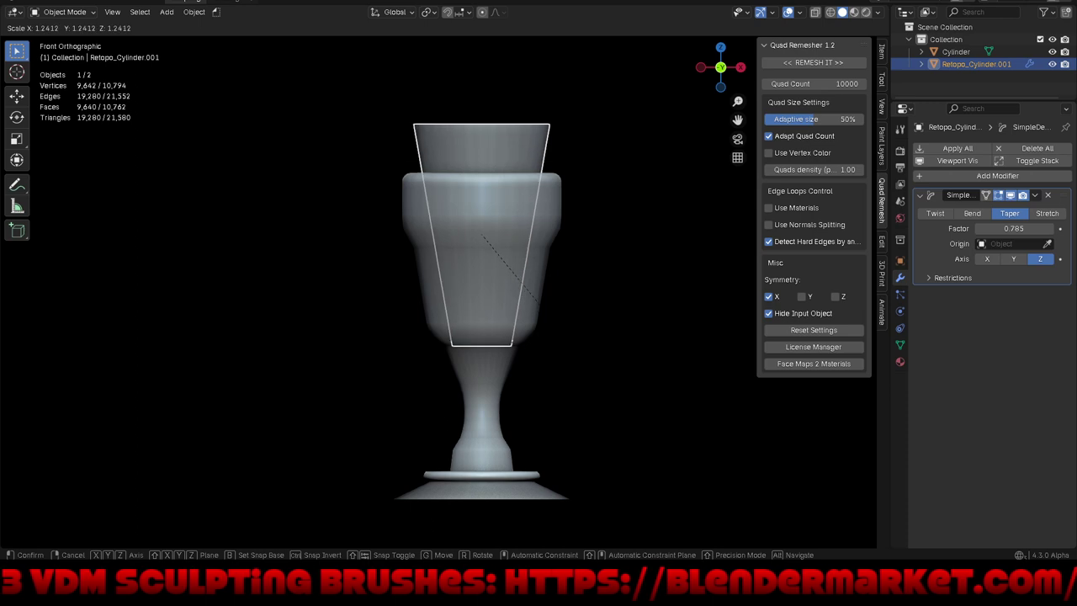
left_click(570, 339)
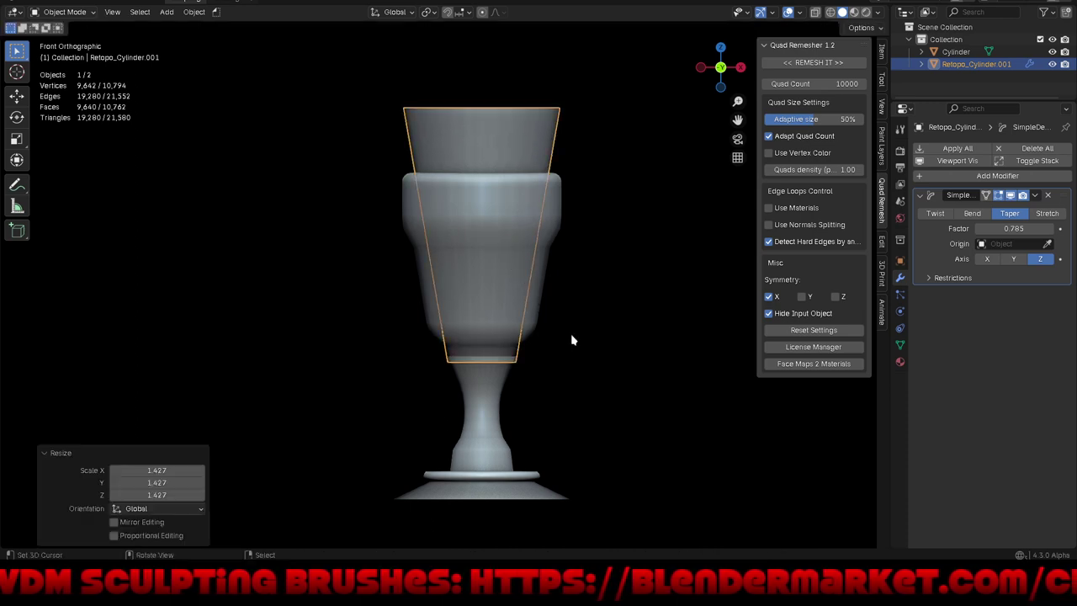
key("s")
key("z")
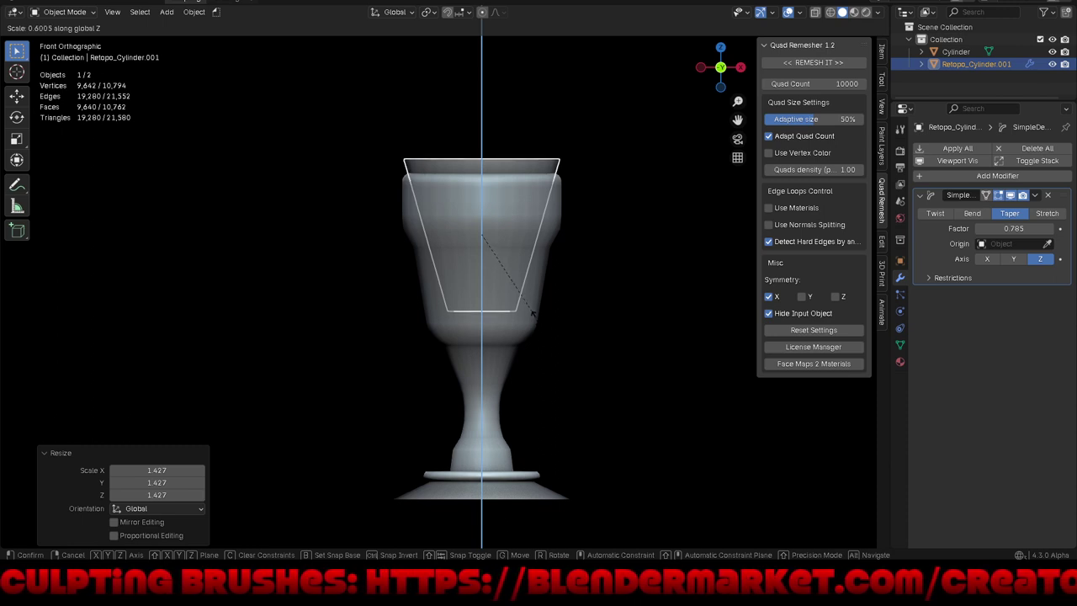
left_click(532, 313)
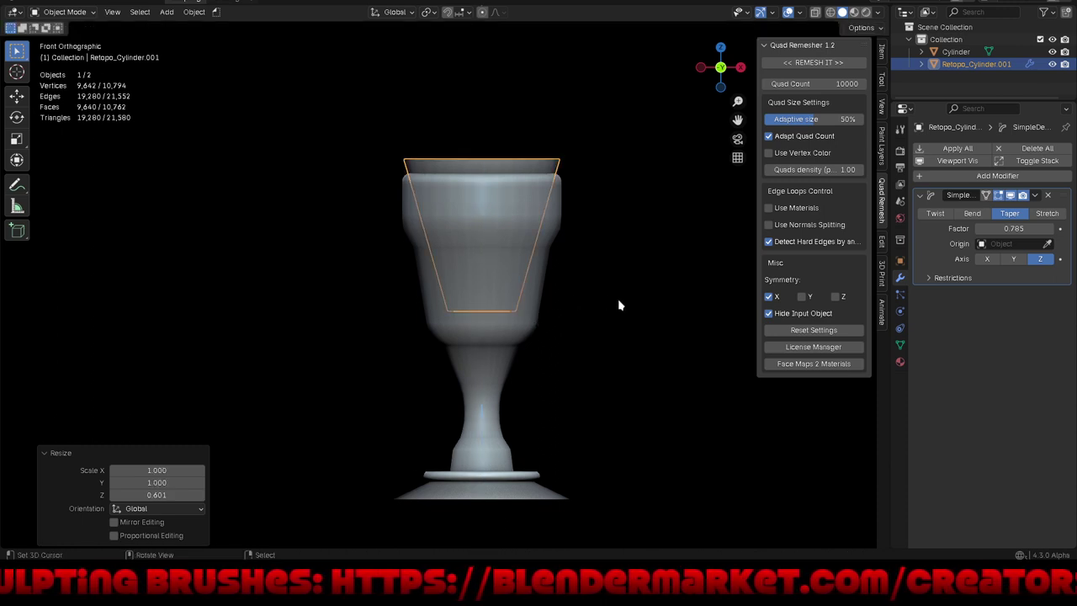
mouse_move(1014, 228)
left_mouse_down()
mouse_move(989, 229)
mouse_move(1009, 229)
left_mouse_up()
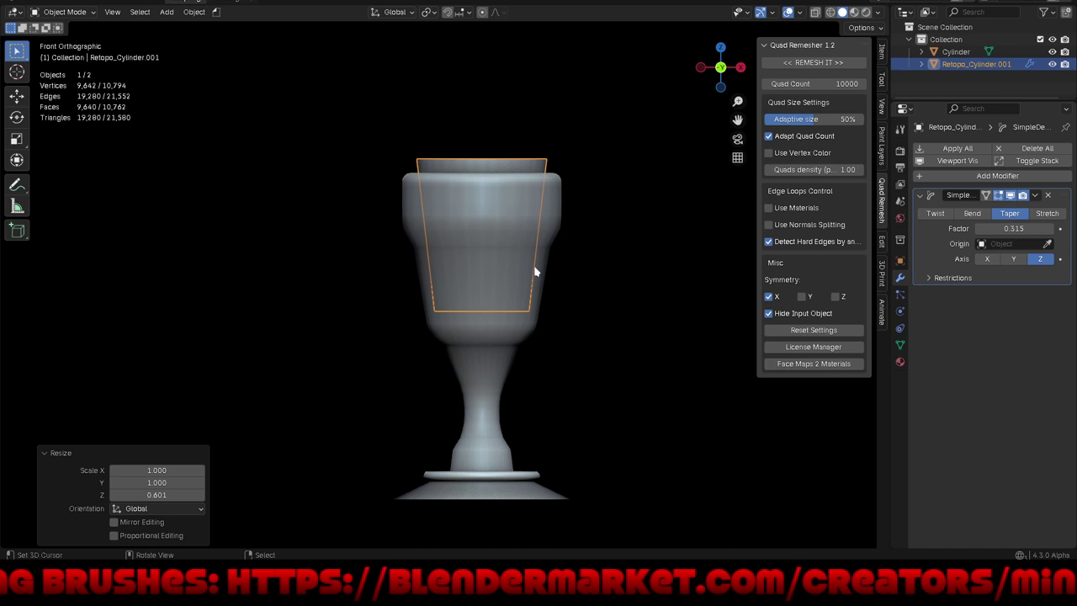
key("s")
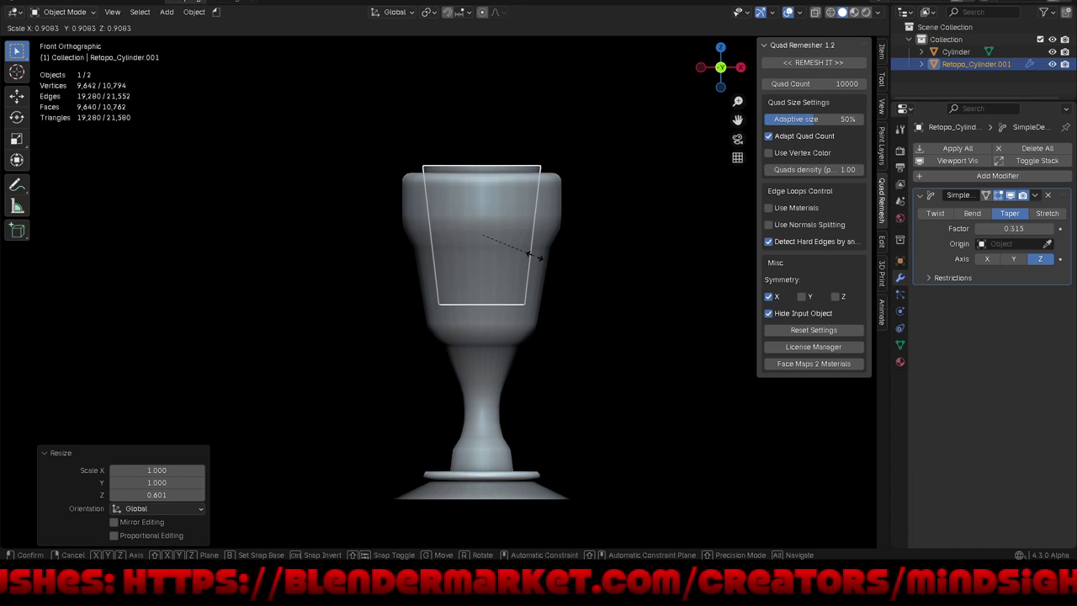
left_click(531, 254)
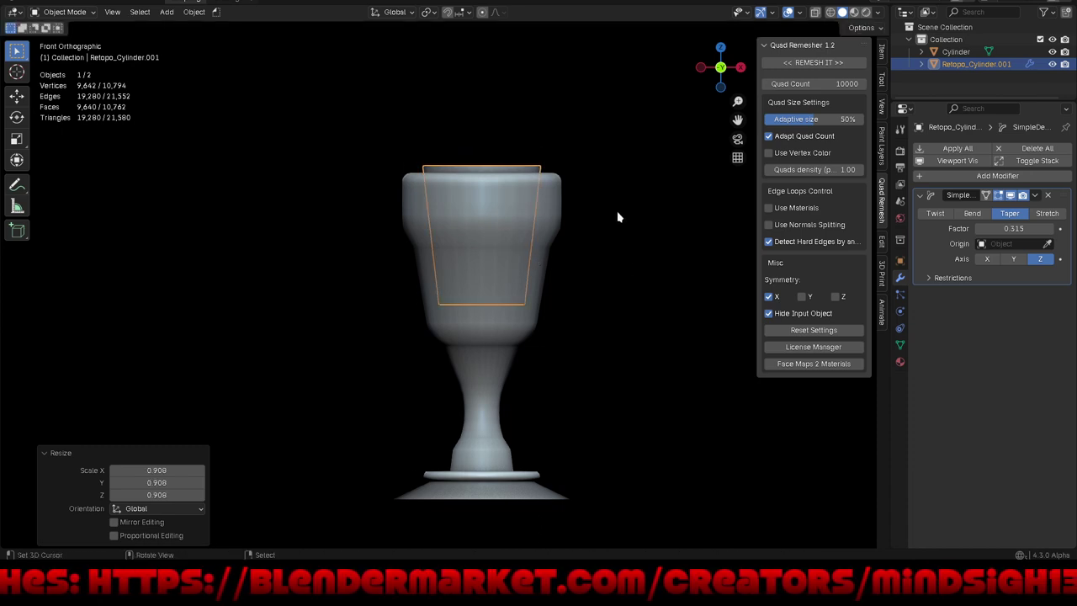
middle_click_drag(617, 218, 562, 252)
Step: Add a Boolean modifier to the goblet using Retopo_Cylinder.001 as the cutting object
left_click(559, 233)
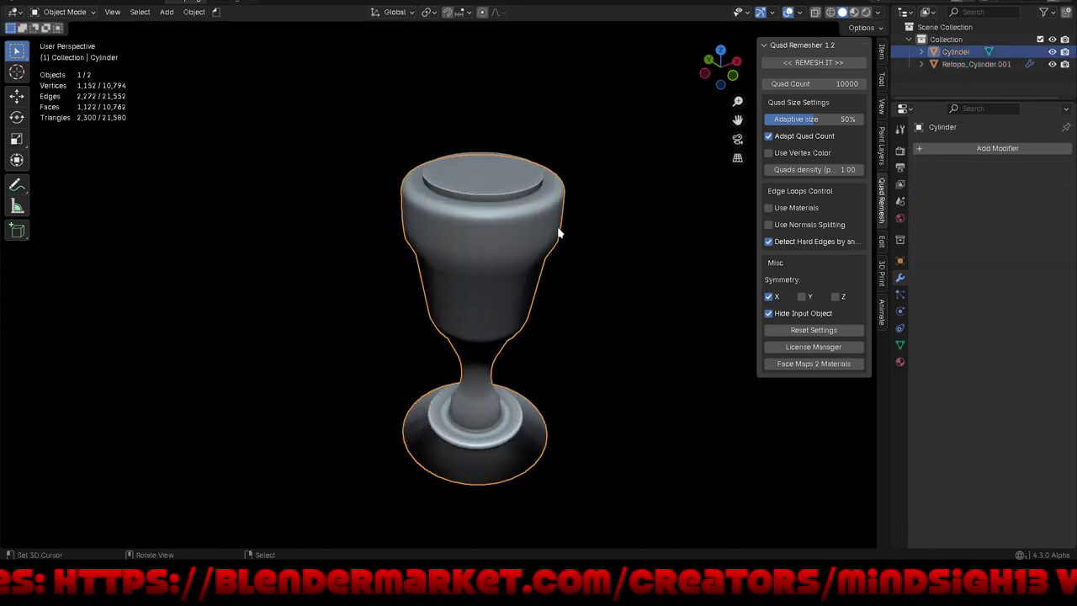
left_click(975, 148)
mouse_move(919, 135)
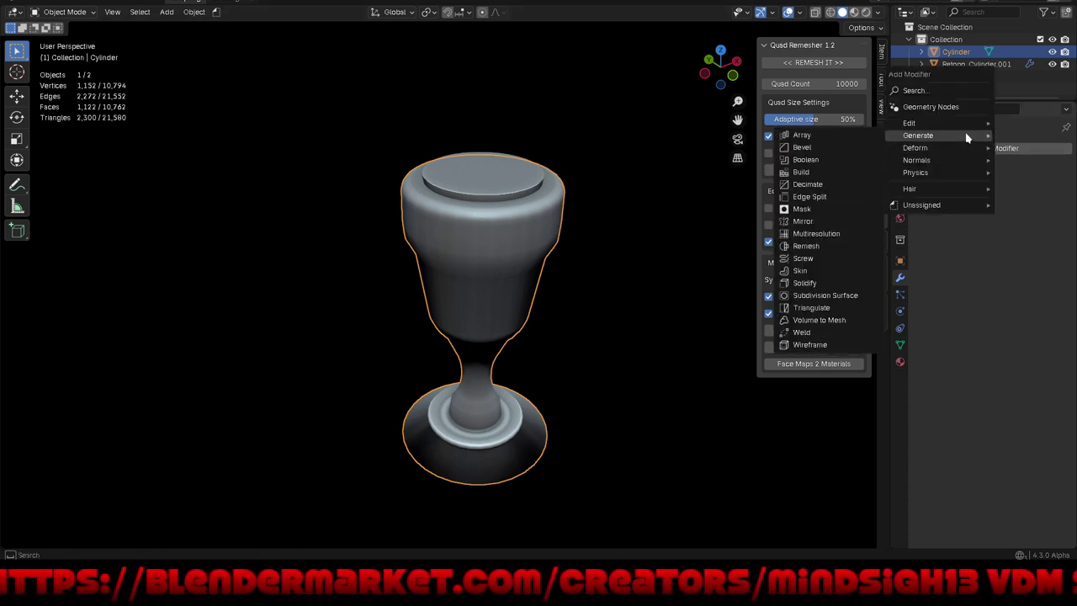
left_click(813, 160)
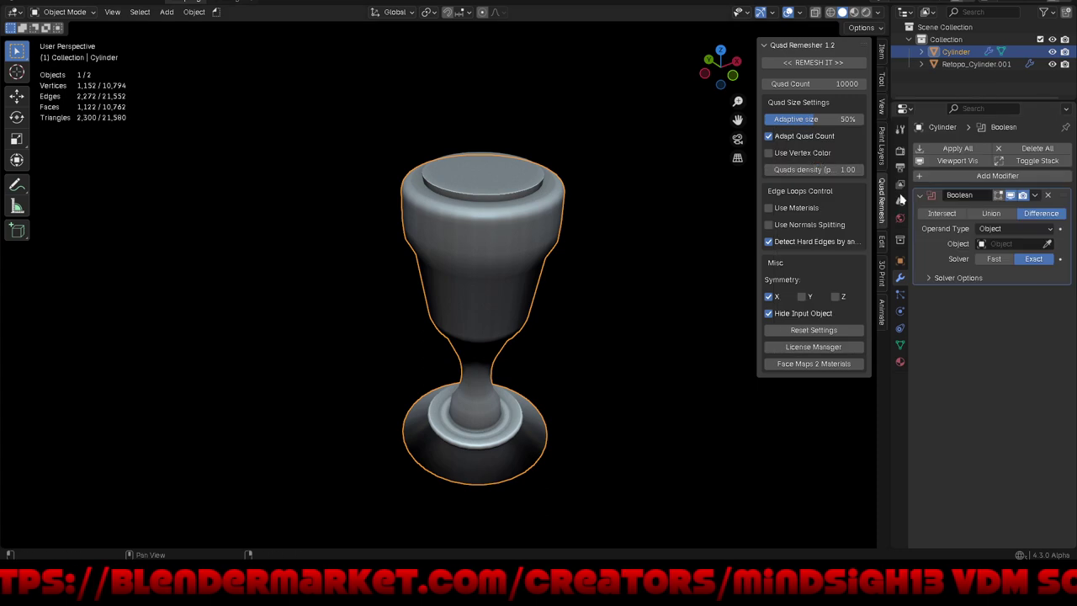
left_click(1041, 243)
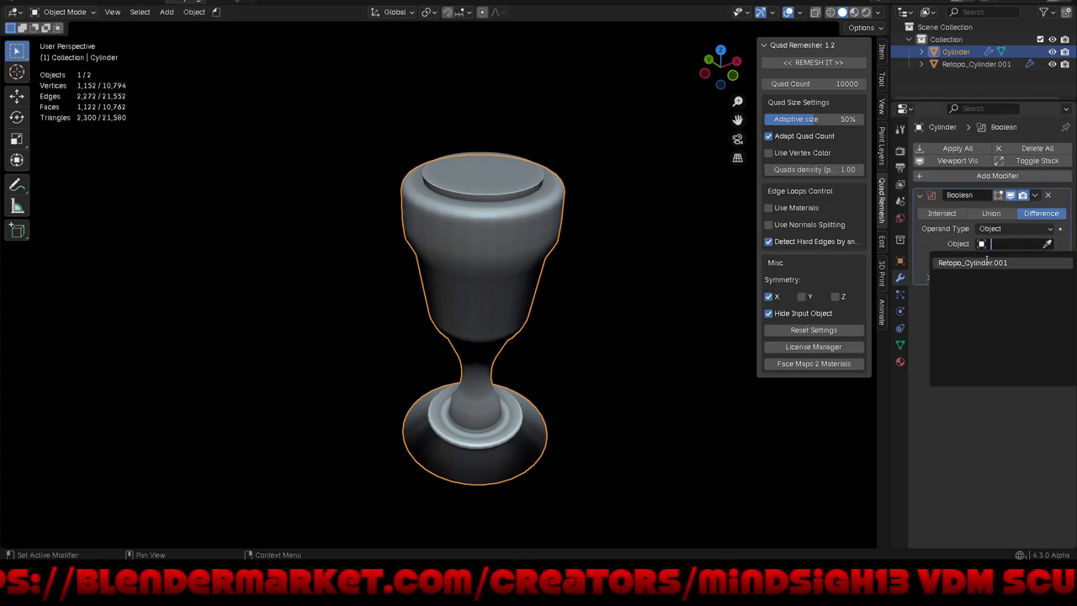
left_click(980, 262)
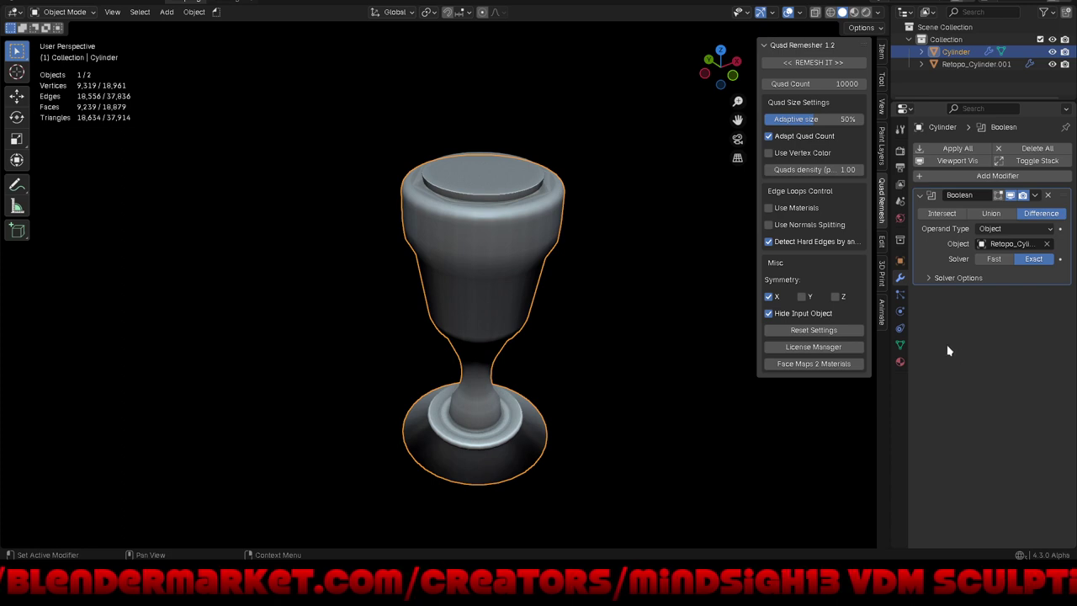
Step: Hide the cutter to inspect the hollowed cup, then switch off the boolean's viewport display
left_click(1052, 64)
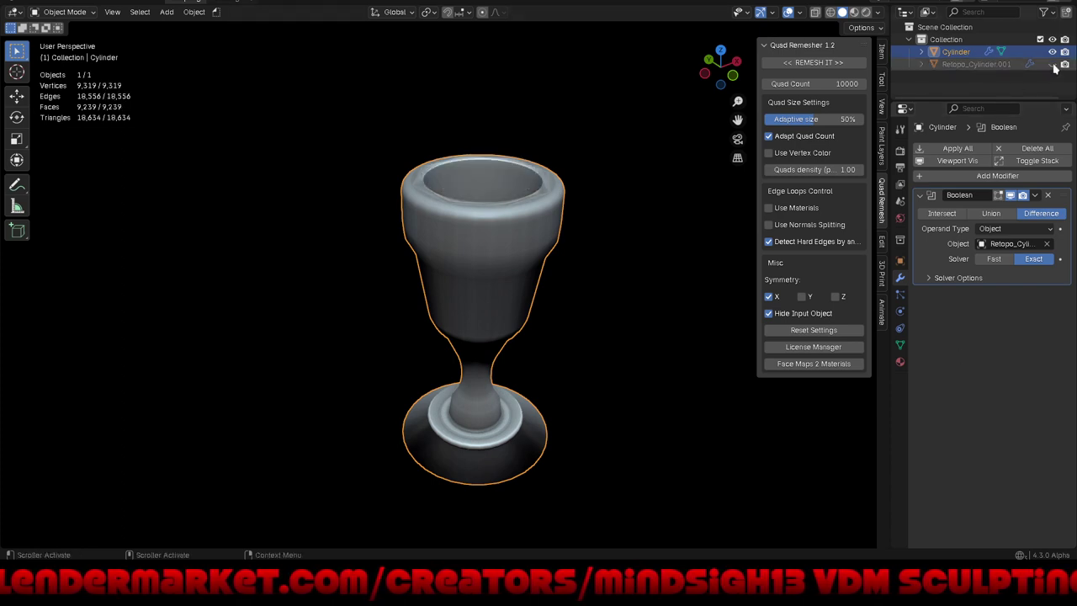
mouse_move(615, 243)
middle_mouse_down()
mouse_move(626, 228)
mouse_move(600, 243)
middle_mouse_up()
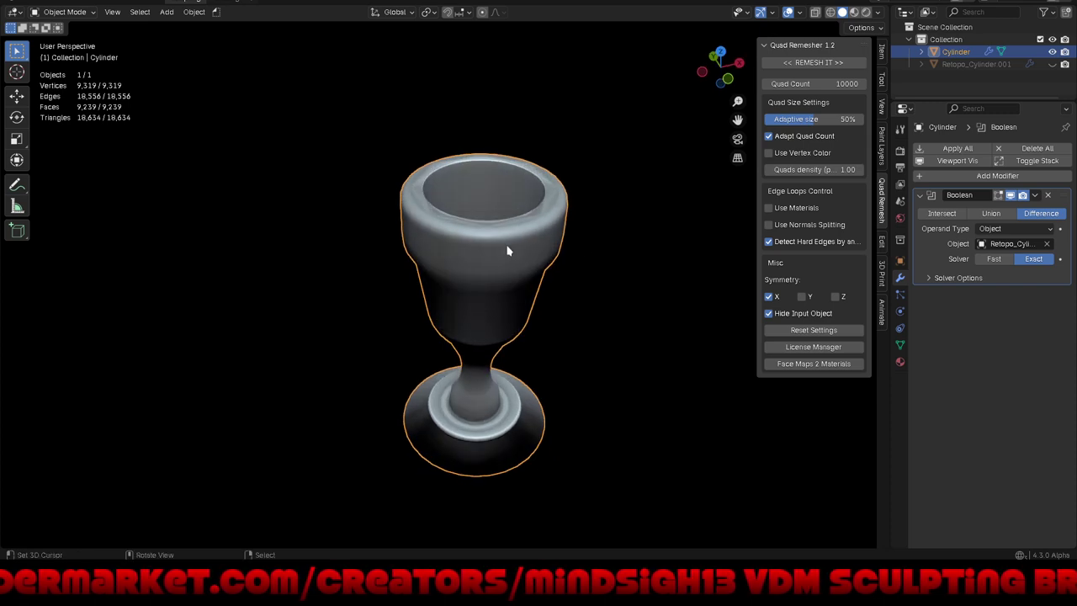
left_click(1010, 194)
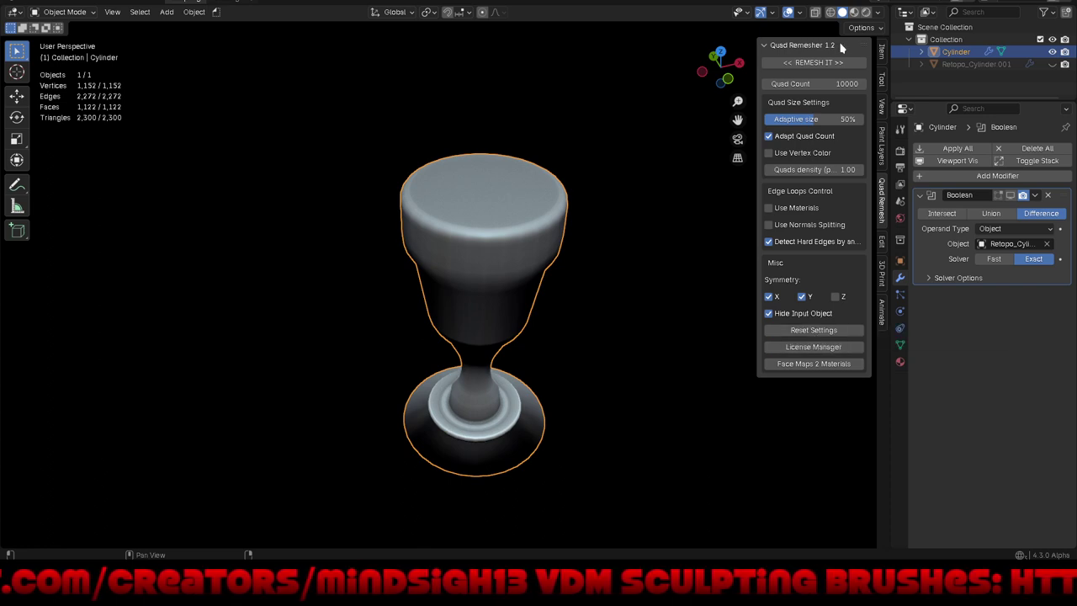
Step: Run REMESH IT on the goblet to generate the quad-based Retopo_Cylinder mesh
left_click(812, 62)
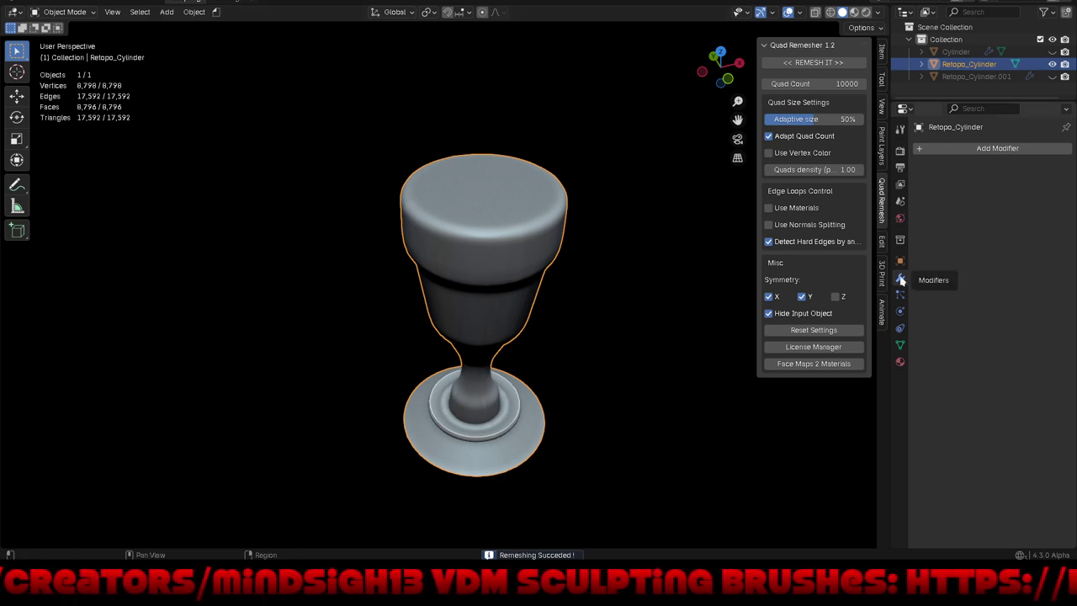
Step: Add a Boolean modifier to the remeshed goblet that cuts with Retopo_Cylinder.001
left_click(979, 155)
mouse_move(926, 153)
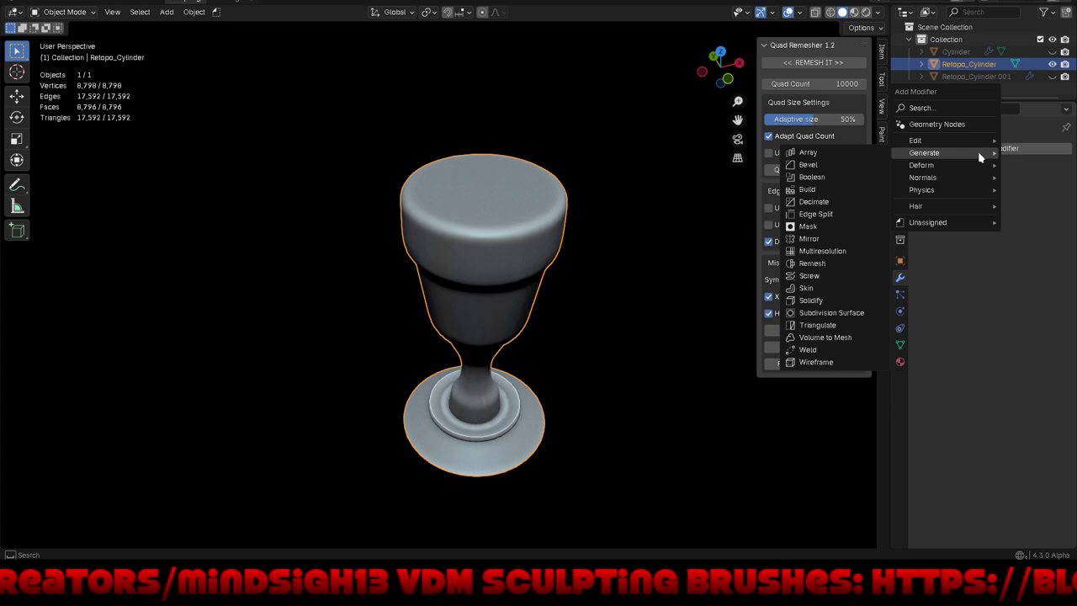
left_click(851, 177)
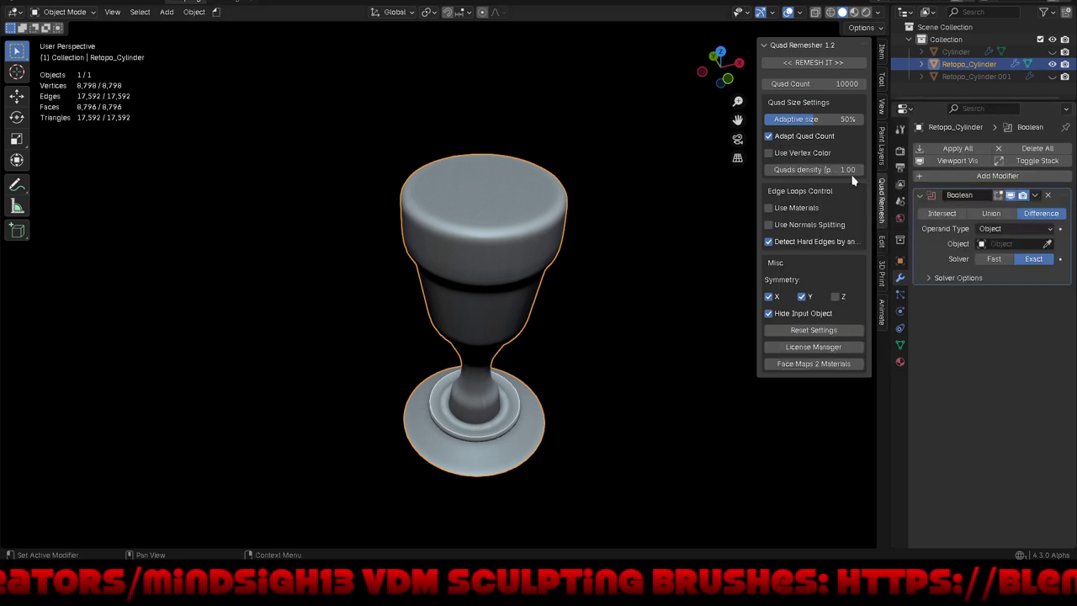
left_click(993, 244)
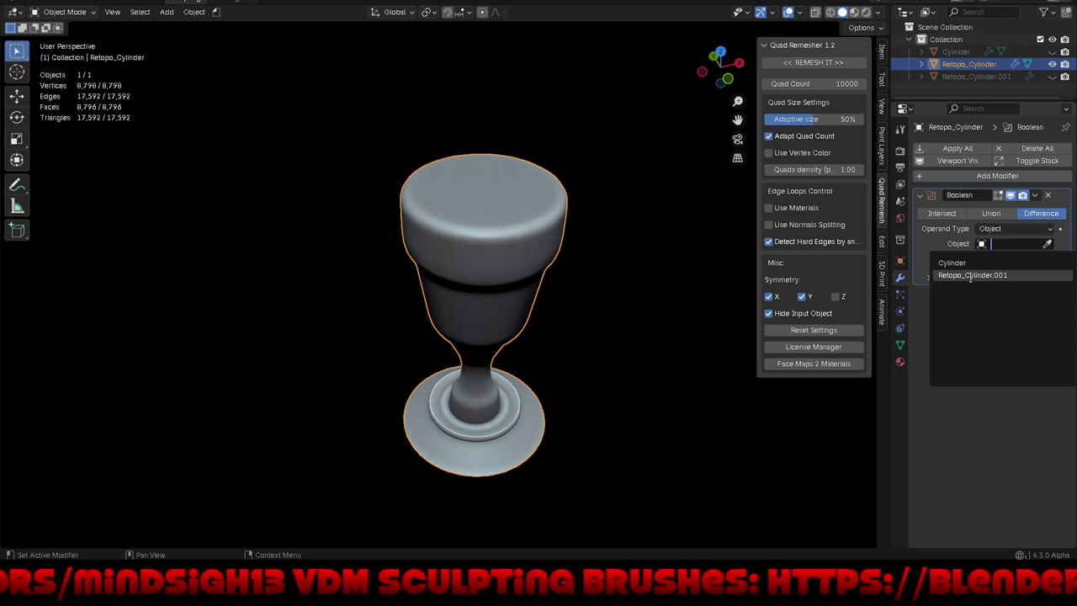
left_click(971, 275)
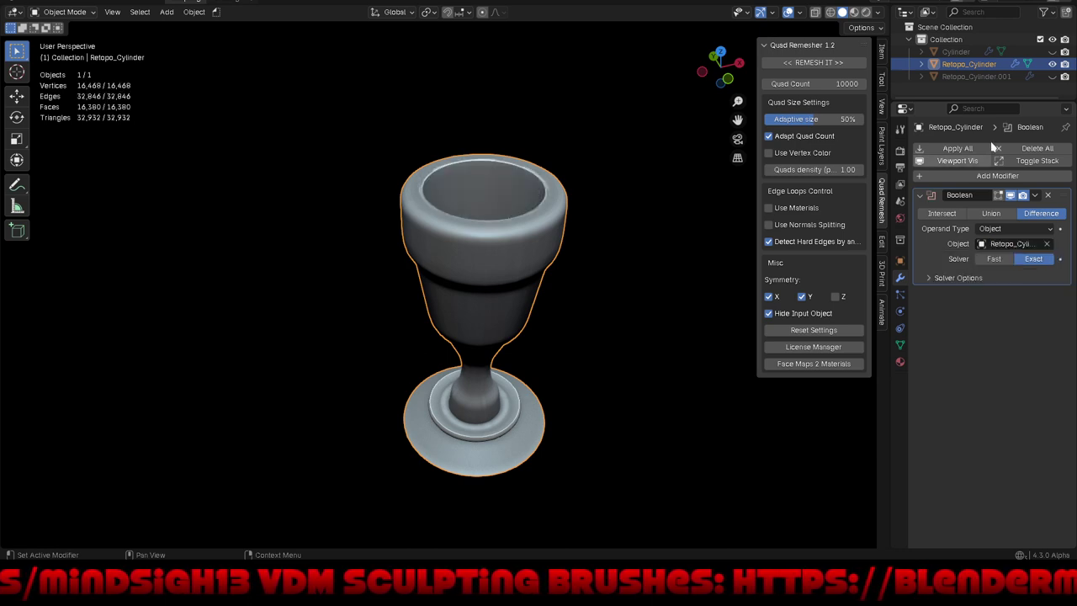
Step: Unhide the cutter and the original Cylinder, move the Cylinder aside, and delete it
left_click(985, 76)
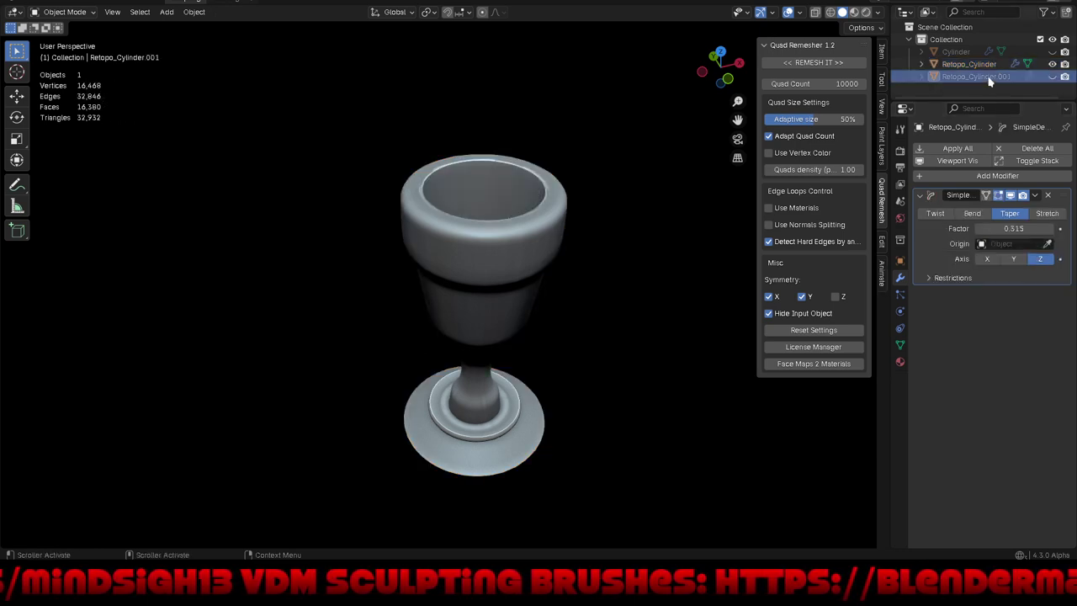
left_click(1053, 77)
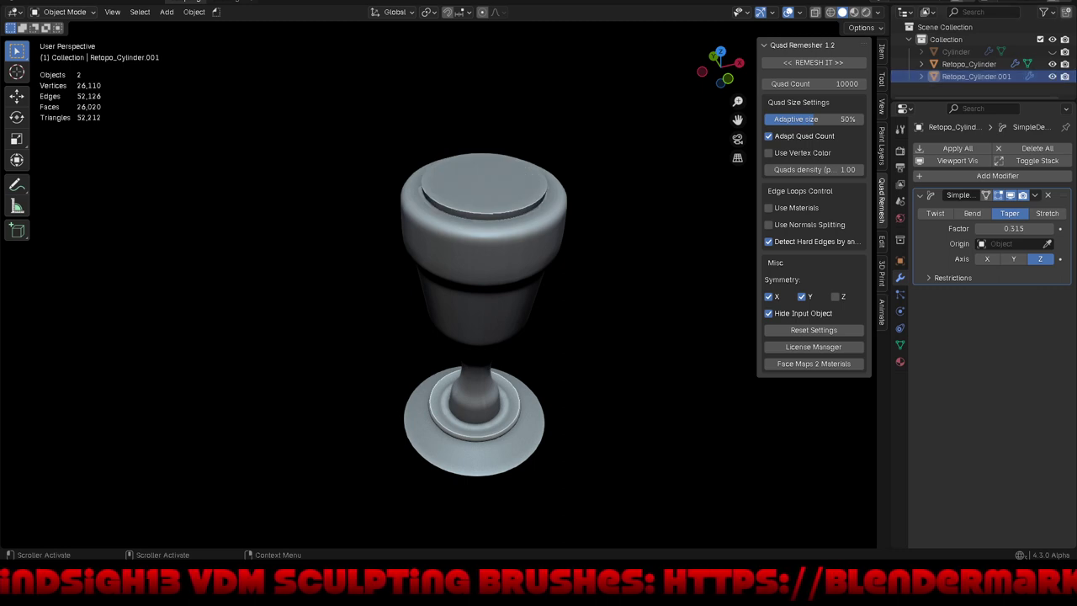
left_click(964, 53)
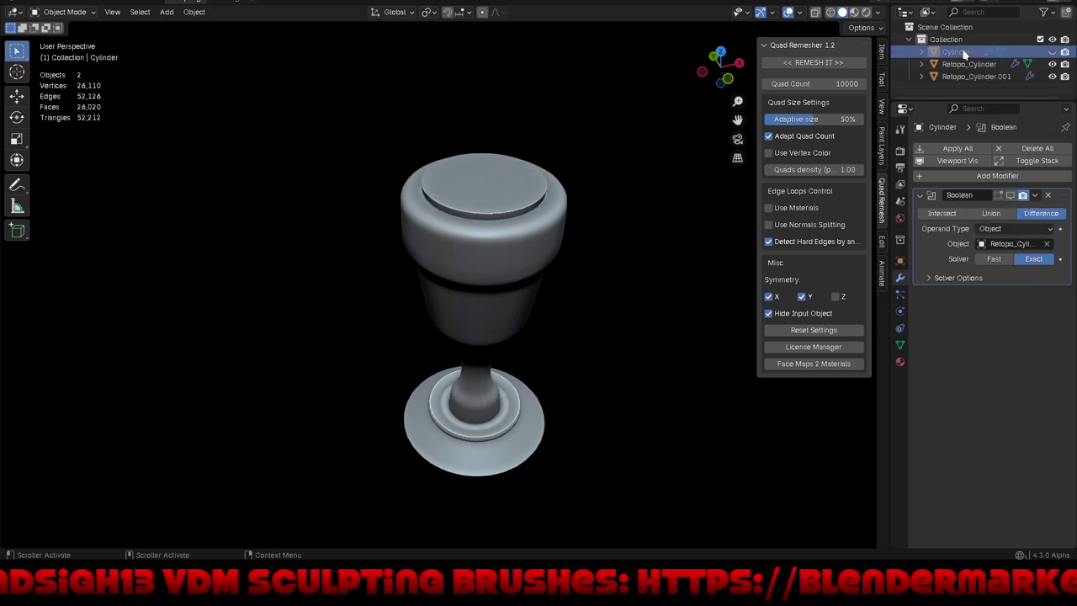
left_click(1052, 52)
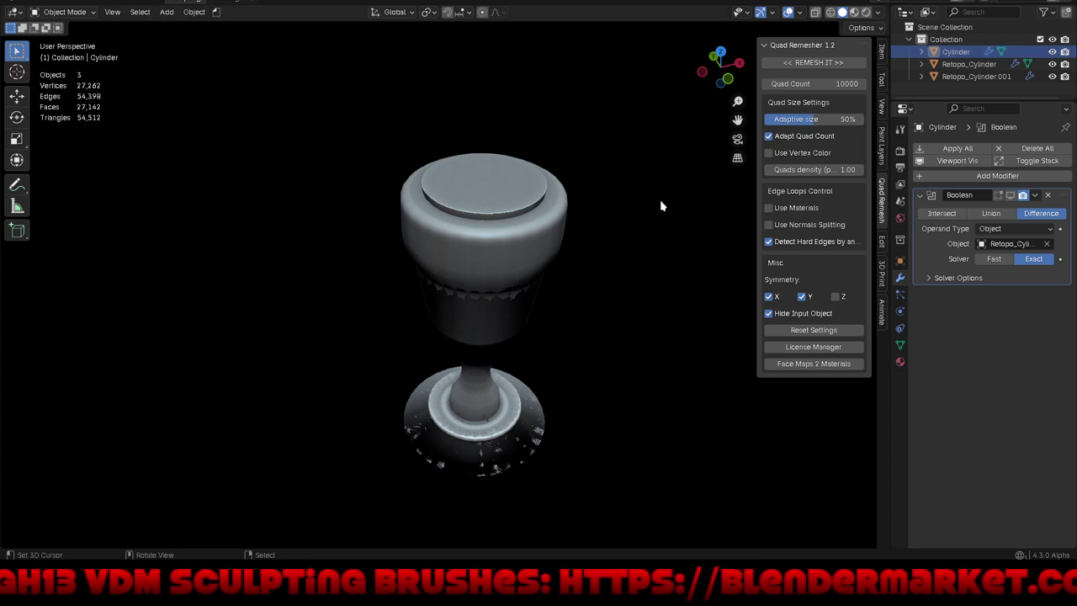
left_click(497, 469)
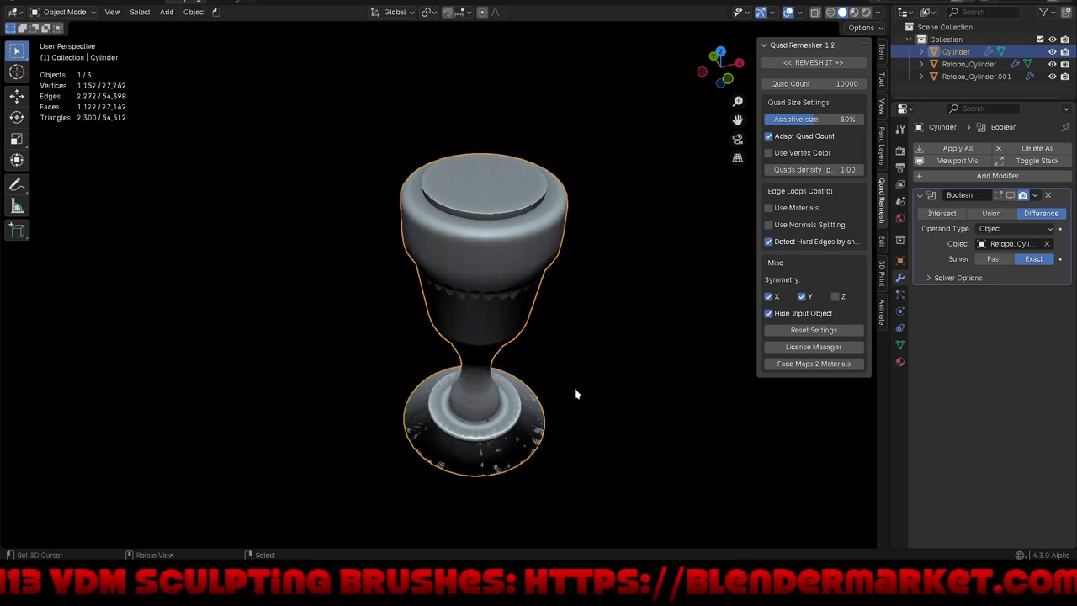
key("g")
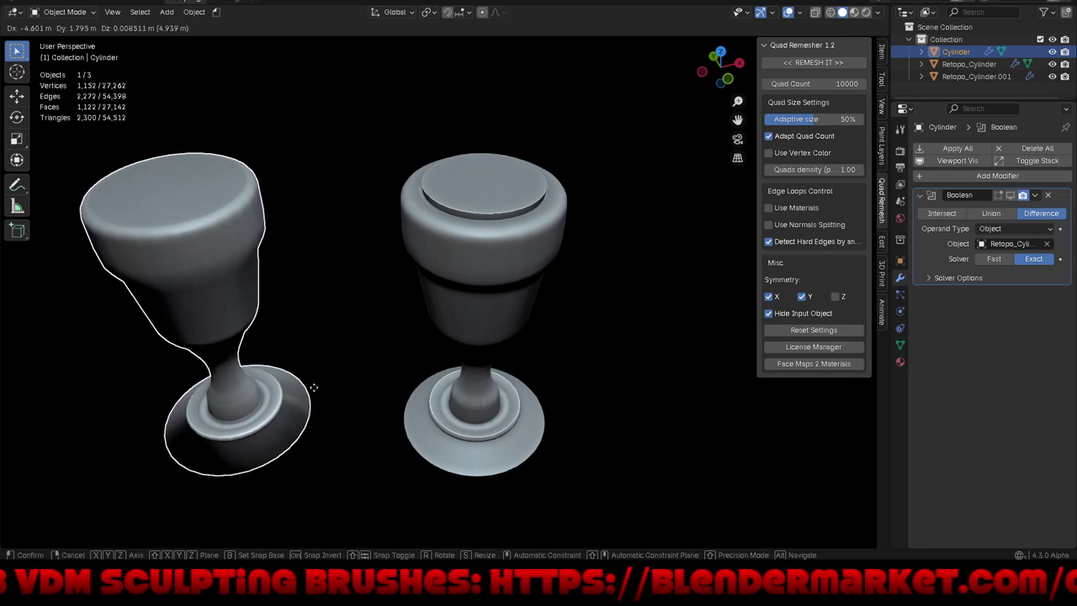
left_click(314, 389)
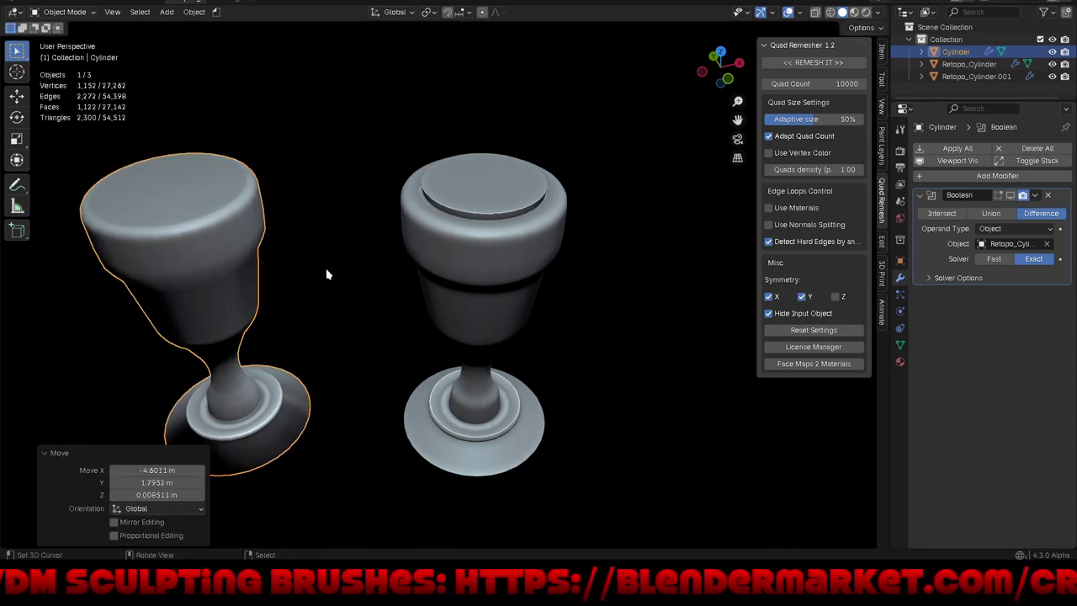
key("Delete")
Step: Select the Retopo_Cylinder goblet and hide the Retopo_Cylinder.001 cutter to view the hollow cup
left_click(443, 256)
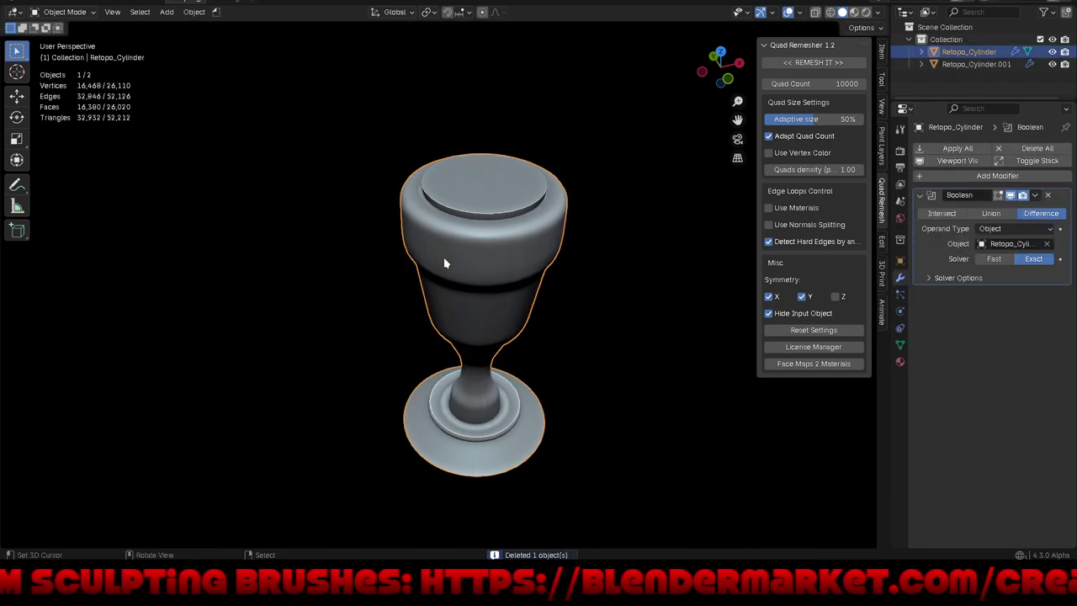
mouse_move(580, 393)
middle_mouse_down()
mouse_move(522, 349)
mouse_move(539, 367)
middle_mouse_up()
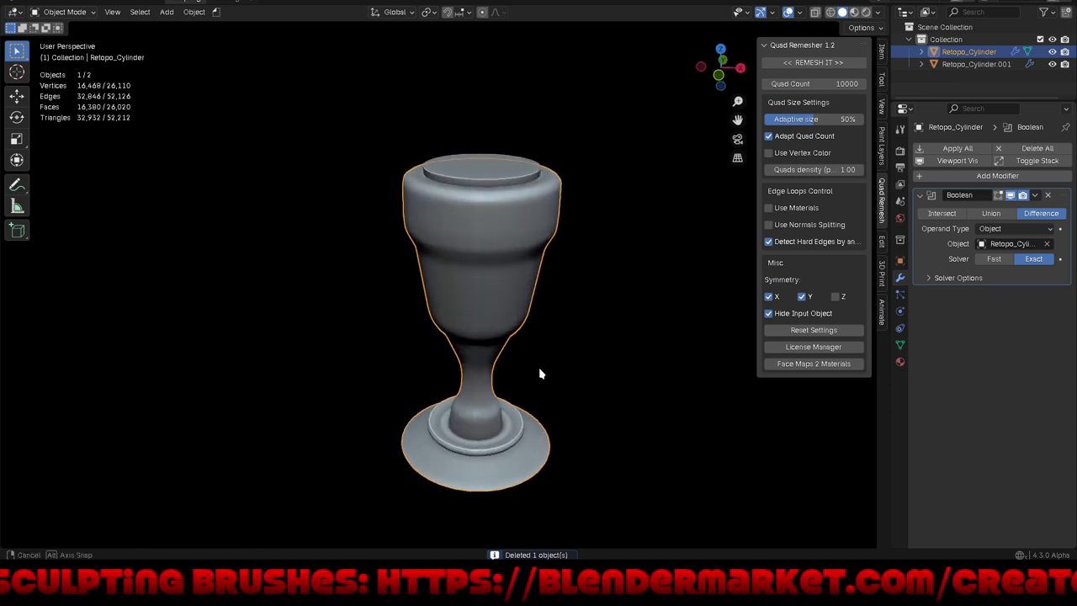
left_click(1053, 63)
middle_click_drag(580, 207, 584, 247)
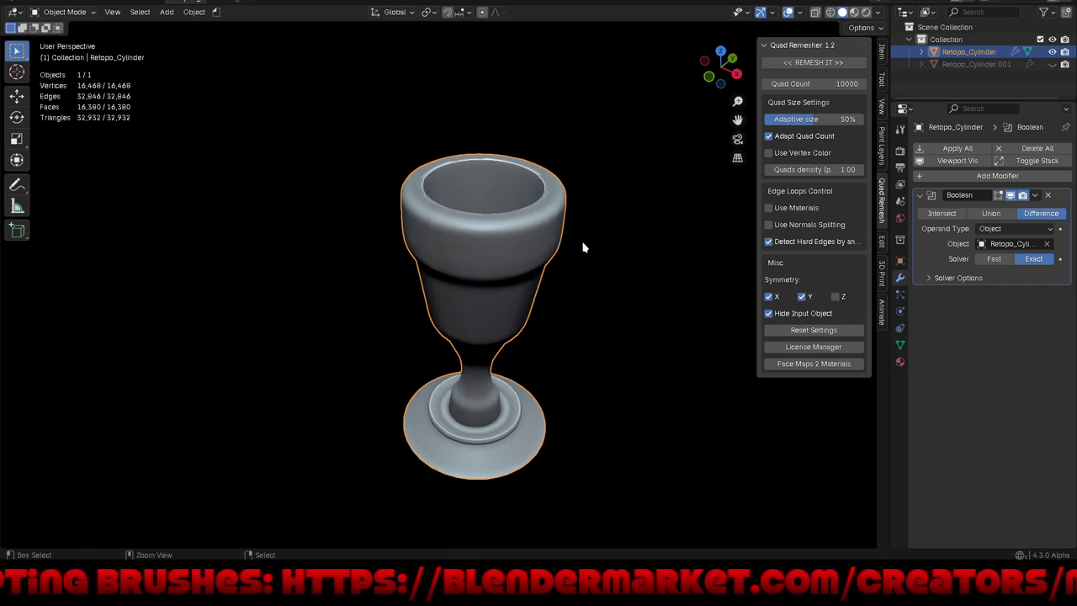
Step: Save Dragon_Goblet.blend and switch off the Boolean modifier's viewport display
key("ctrl+s")
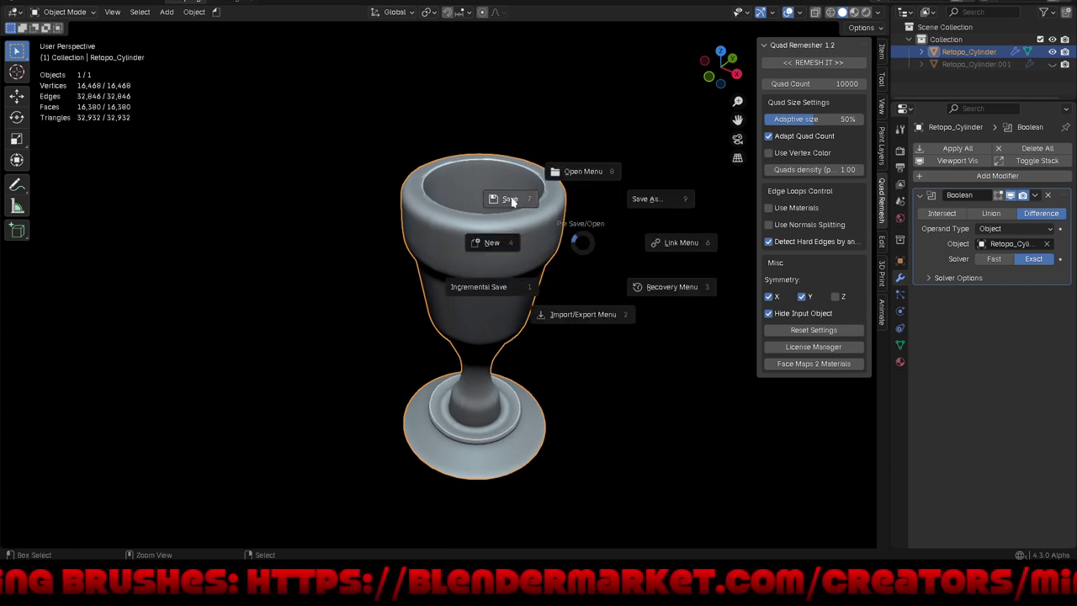
left_click(511, 200)
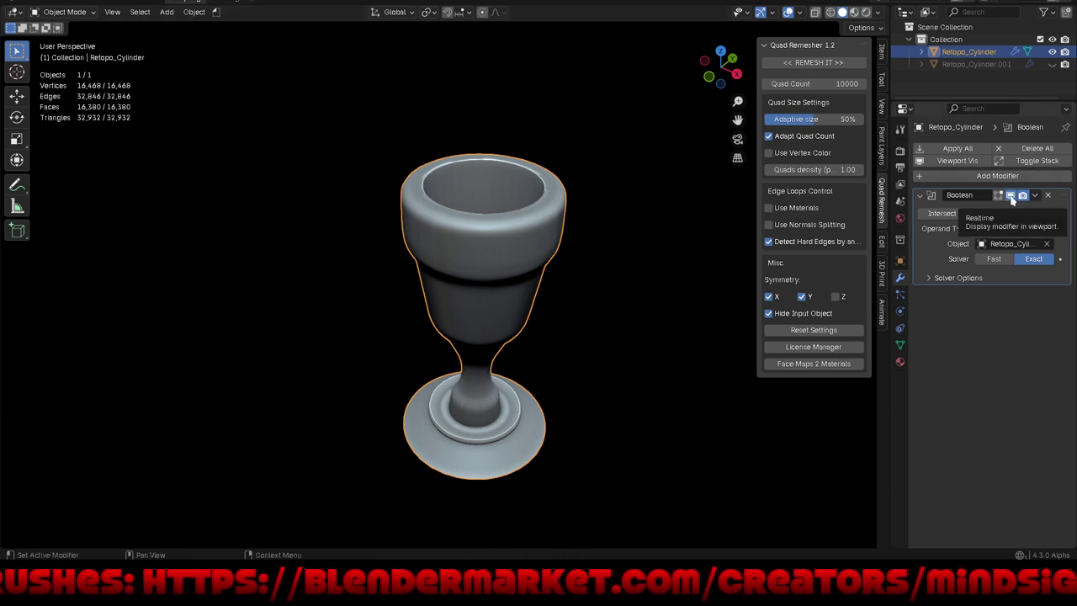
left_click(1011, 195)
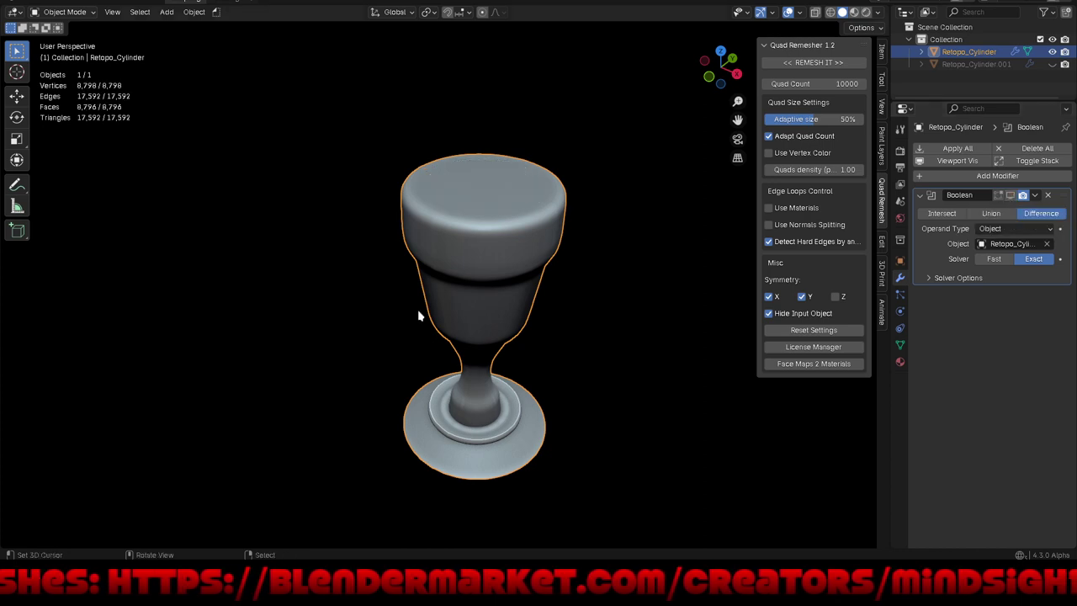
key("ctrl+Tab")
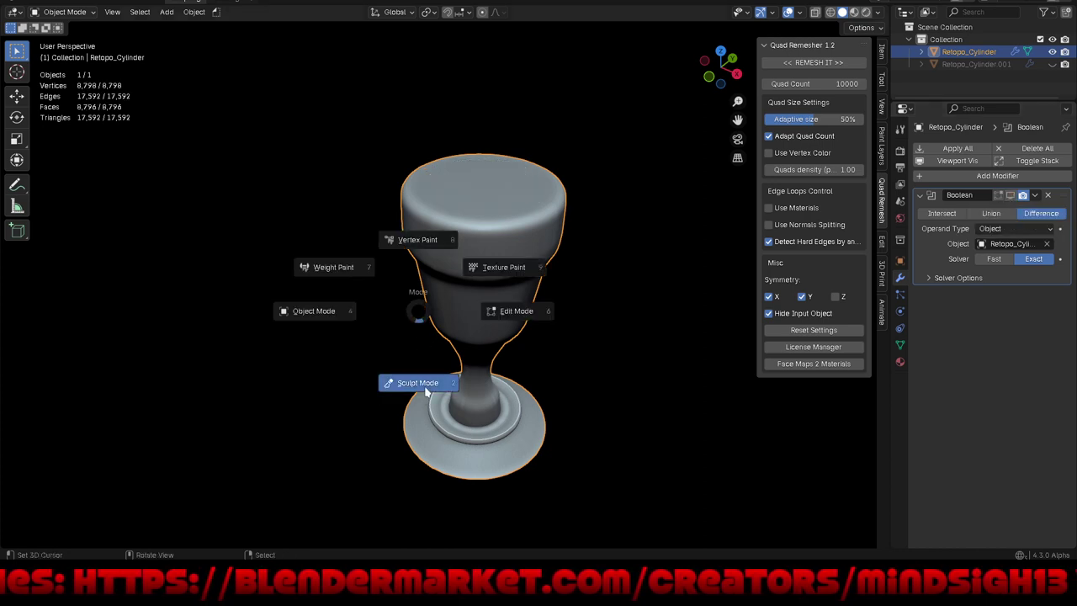
Step: Put the Retopo_Cylinder goblet in Sculpt Mode with X and Y mirror symmetry turned on
left_click(394, 380)
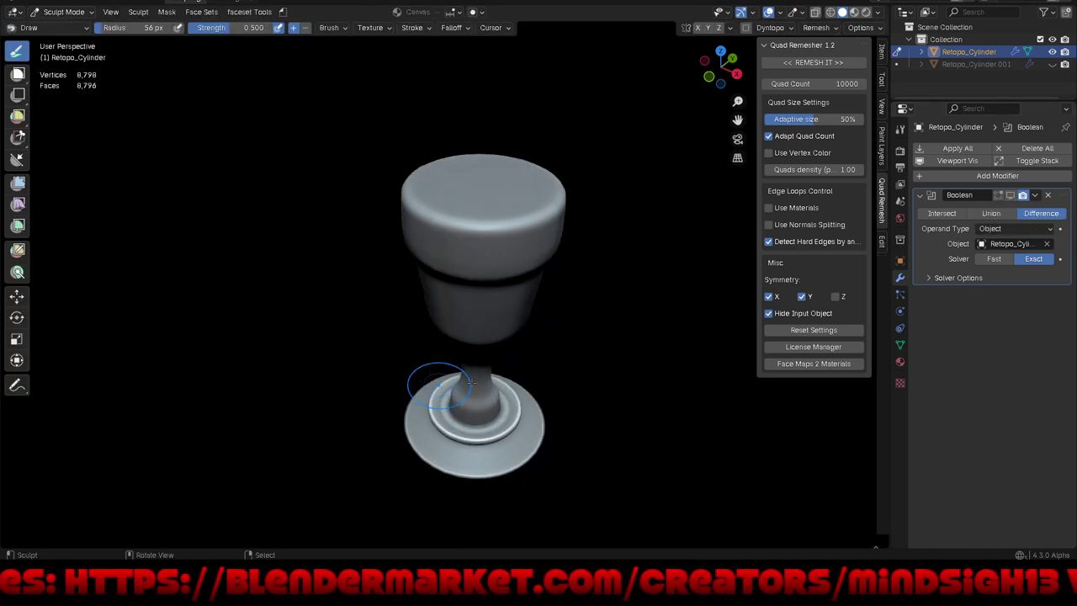
left_click(699, 28)
left_click(708, 28)
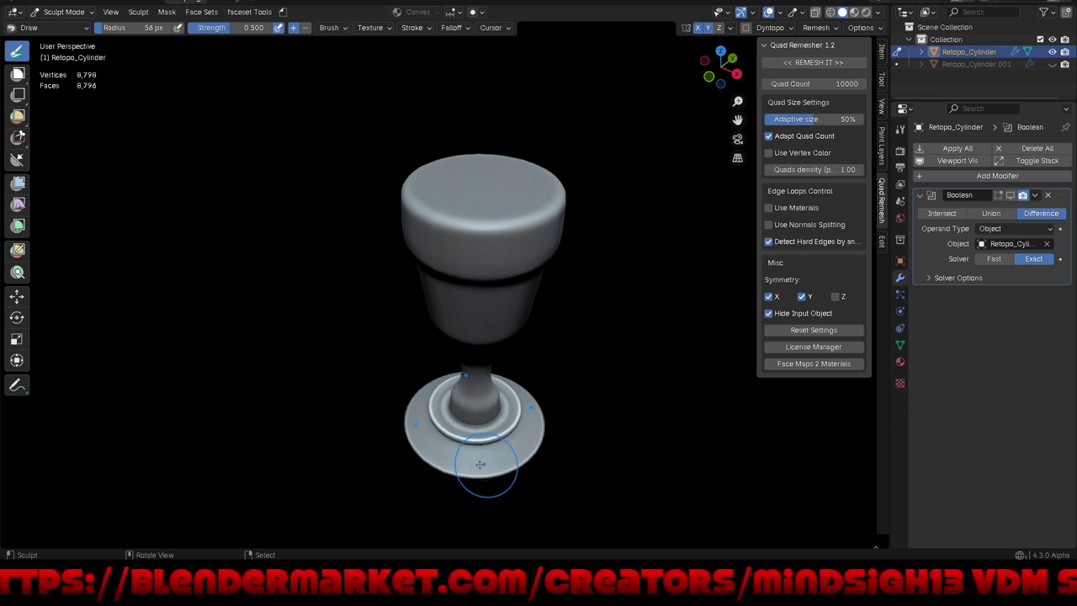
middle_click_drag(474, 465, 529, 259)
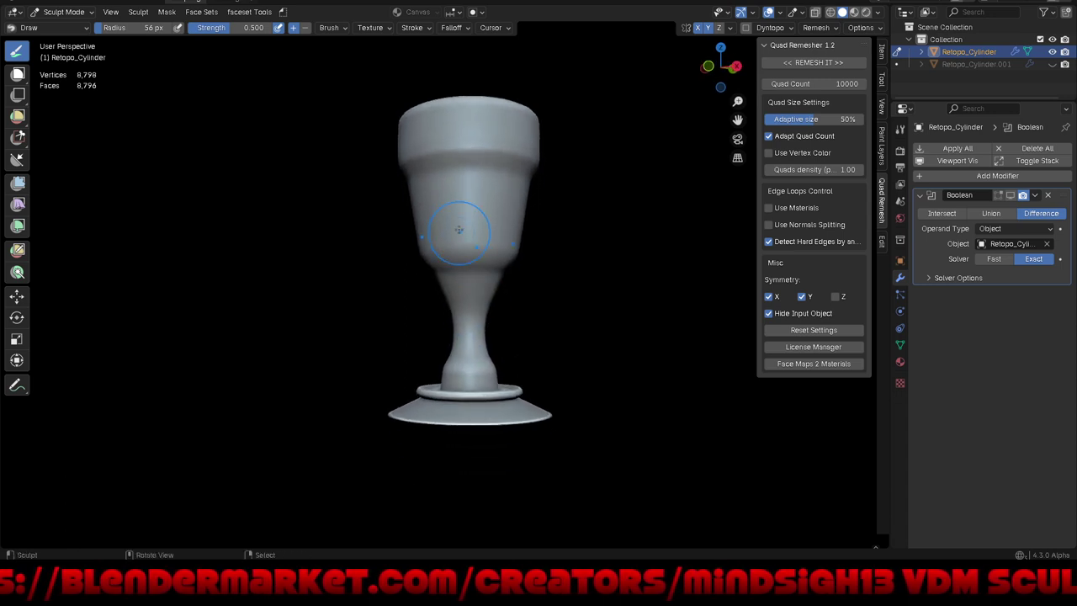
middle_click_drag(529, 259, 467, 291)
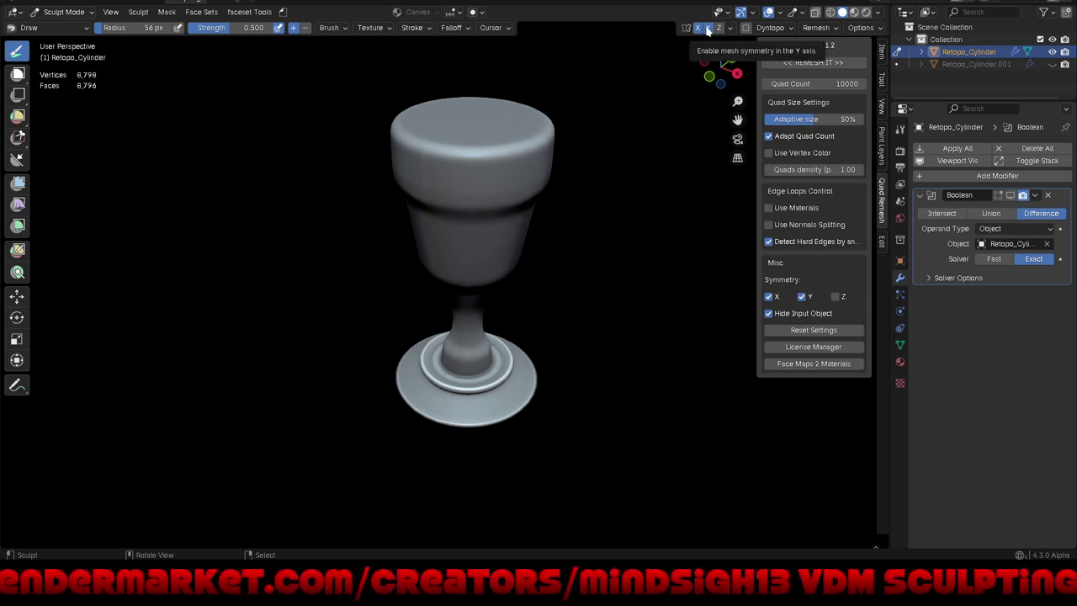
left_click(707, 30)
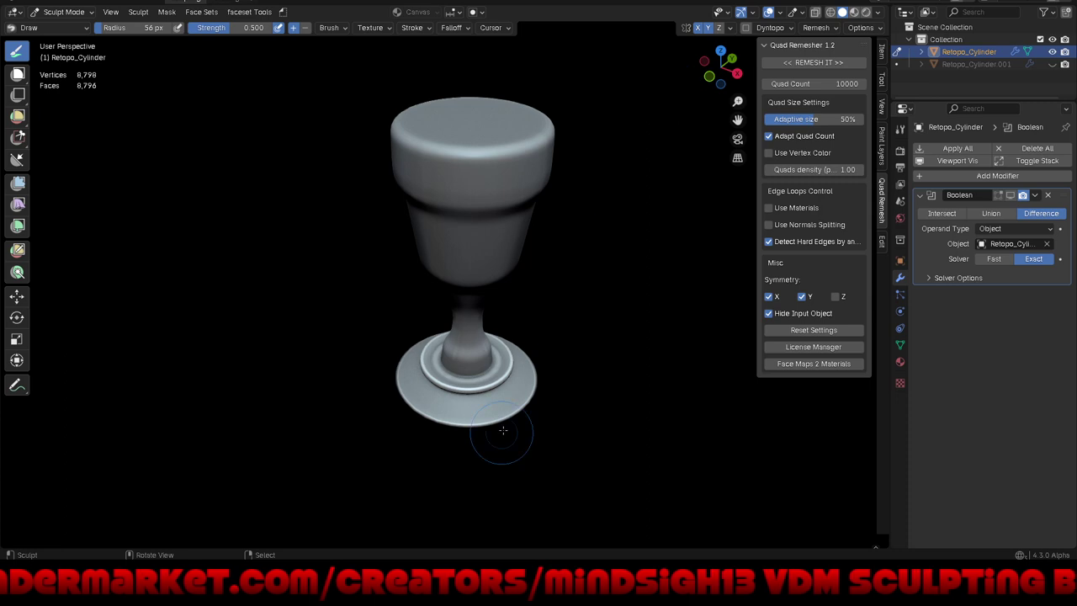
scroll(484, 424, "up", 3)
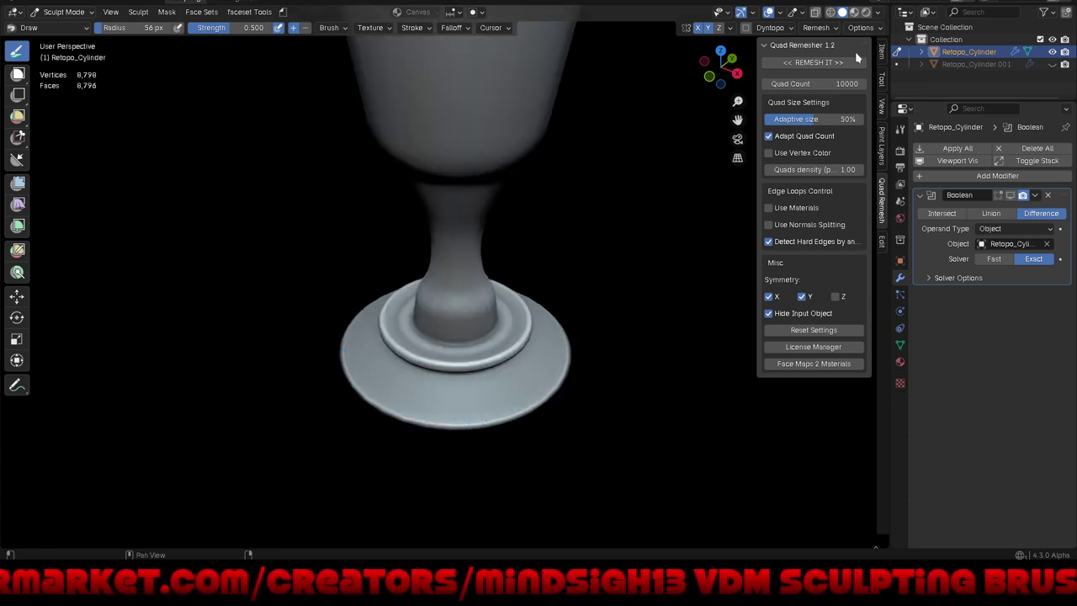
Step: Enable Fix Poles, set the voxel size to 0.03 m, and remesh the goblet to 63,696 vertices
left_click(883, 78)
left_click(831, 30)
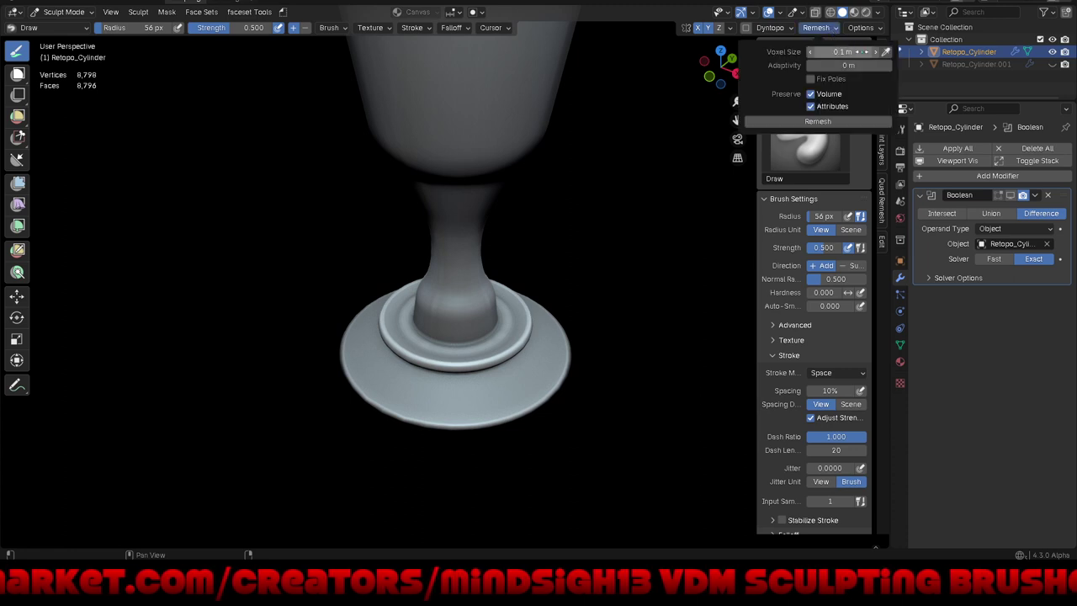
left_click(812, 79)
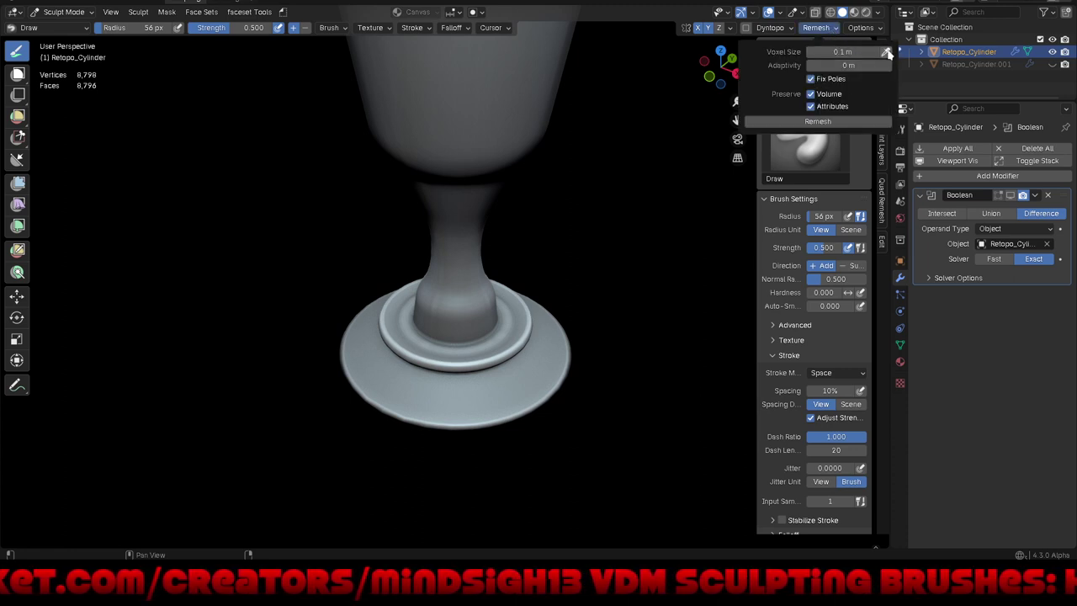
left_click(887, 53)
left_click(496, 125)
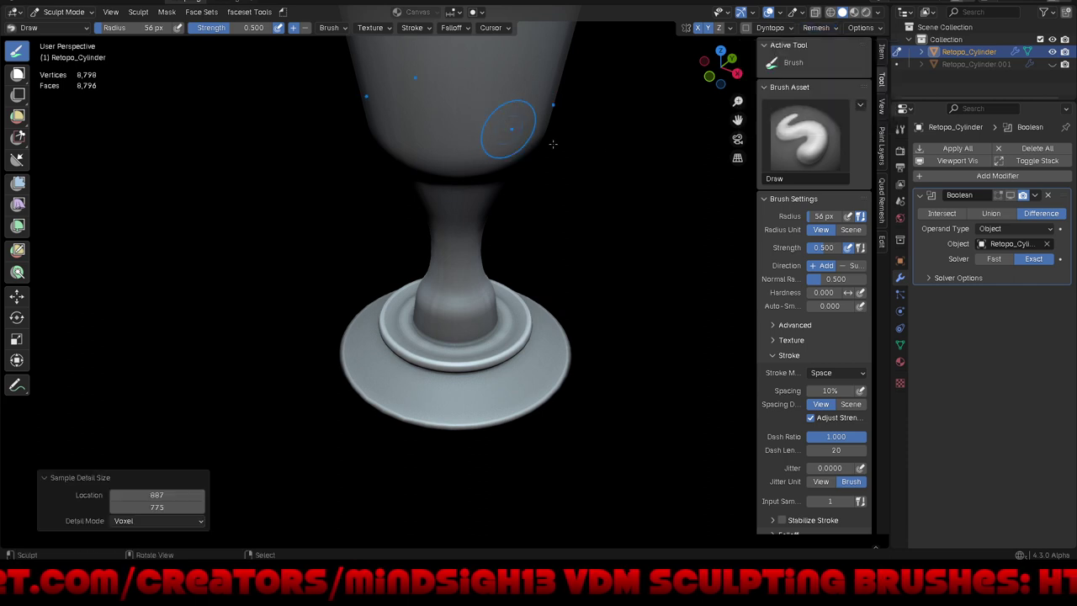
left_click(827, 30)
left_click_drag(813, 52, 809, 52)
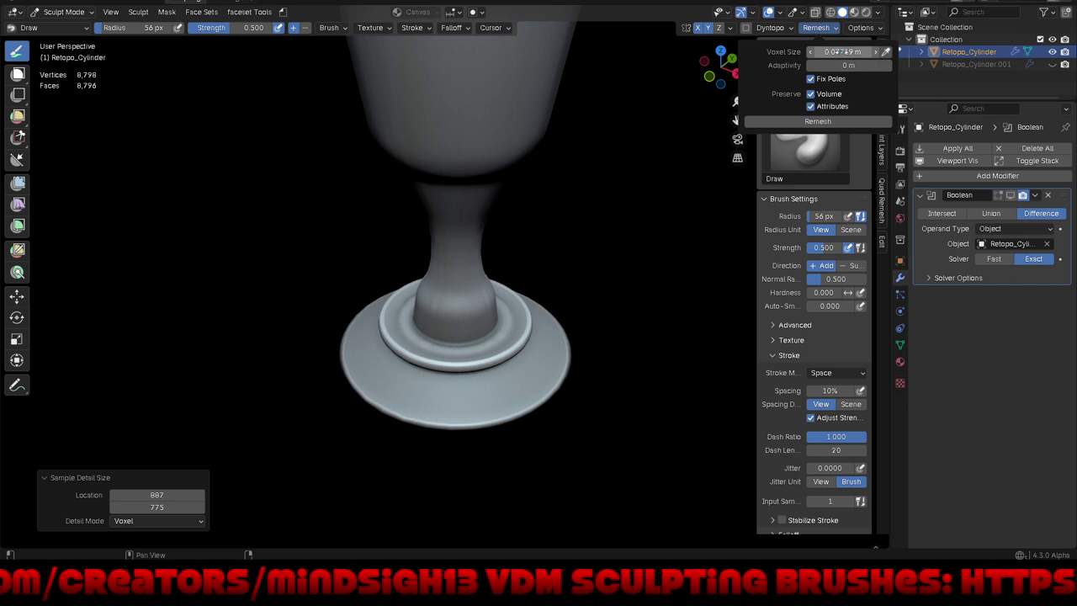
left_click(850, 53)
key("BackSpace")
type("0")
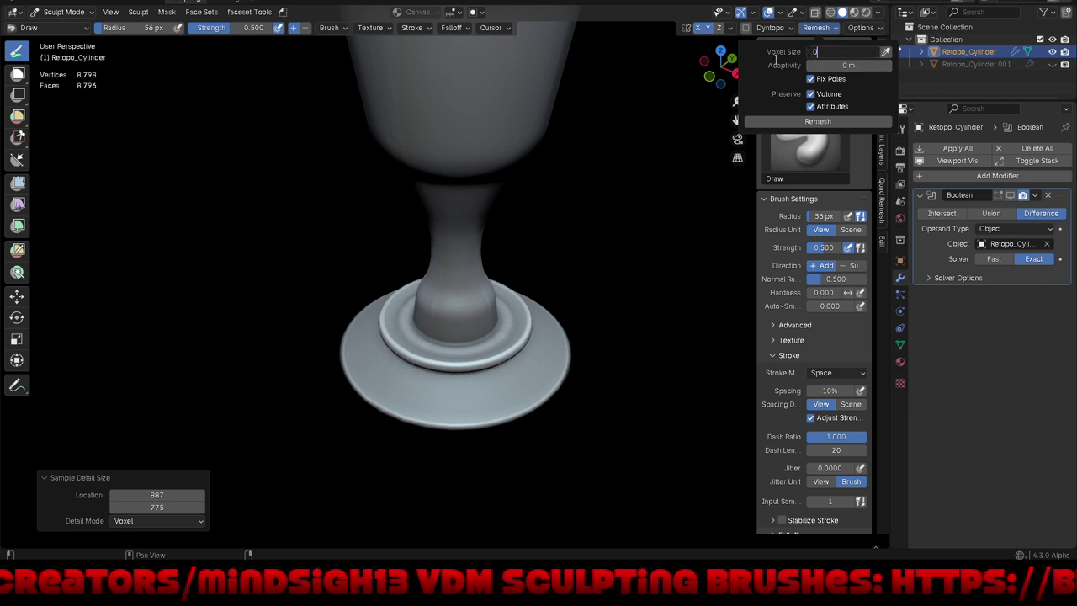
type(".03")
key("Return")
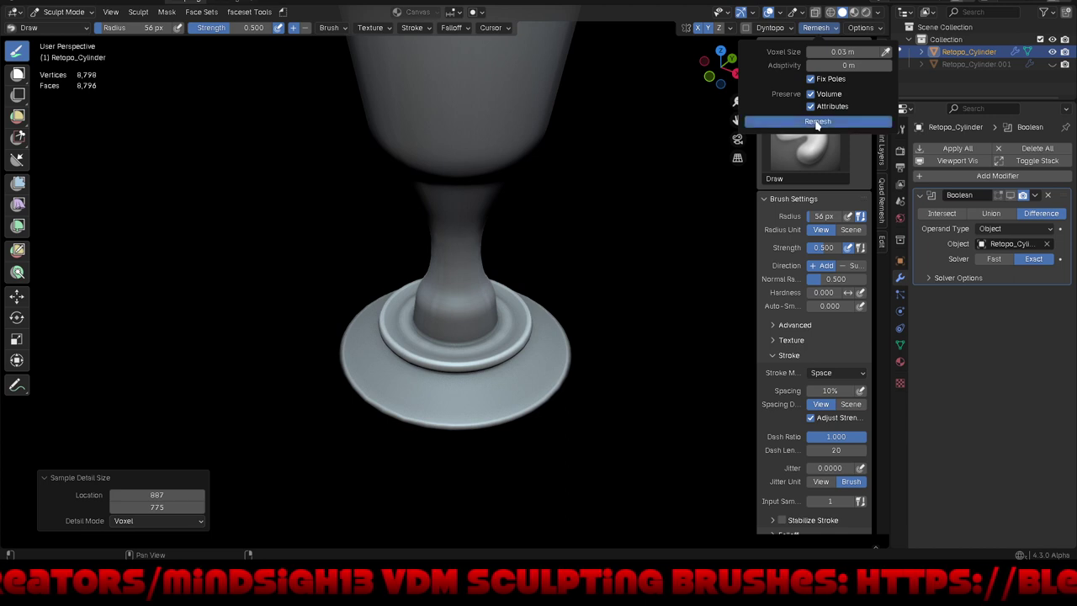
left_click(816, 122)
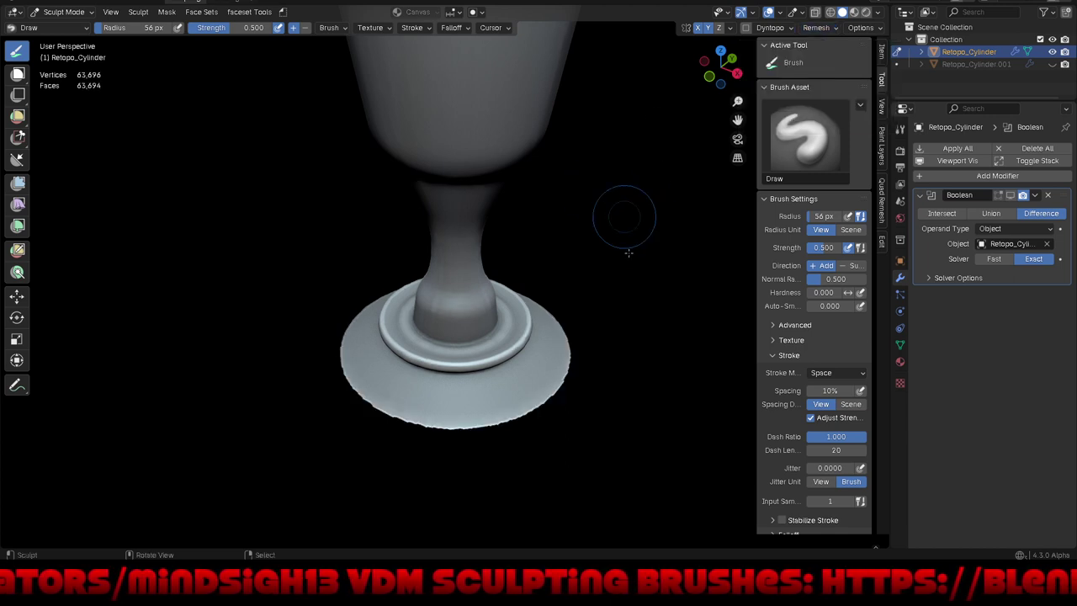
Step: Zoom onto the goblet's base and build a raised band on the lower stem with the Draw brush
mouse_move(630, 204)
middle_mouse_down()
mouse_move(582, 186)
mouse_move(531, 283)
middle_mouse_up()
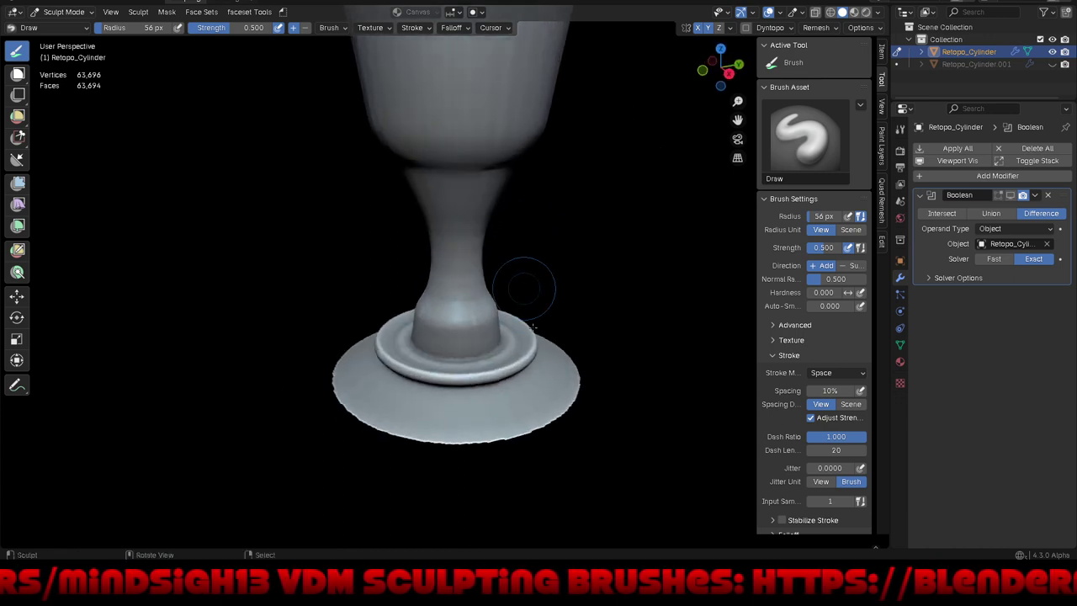
scroll(492, 316, "up", 3)
scroll(461, 351, "up", 2)
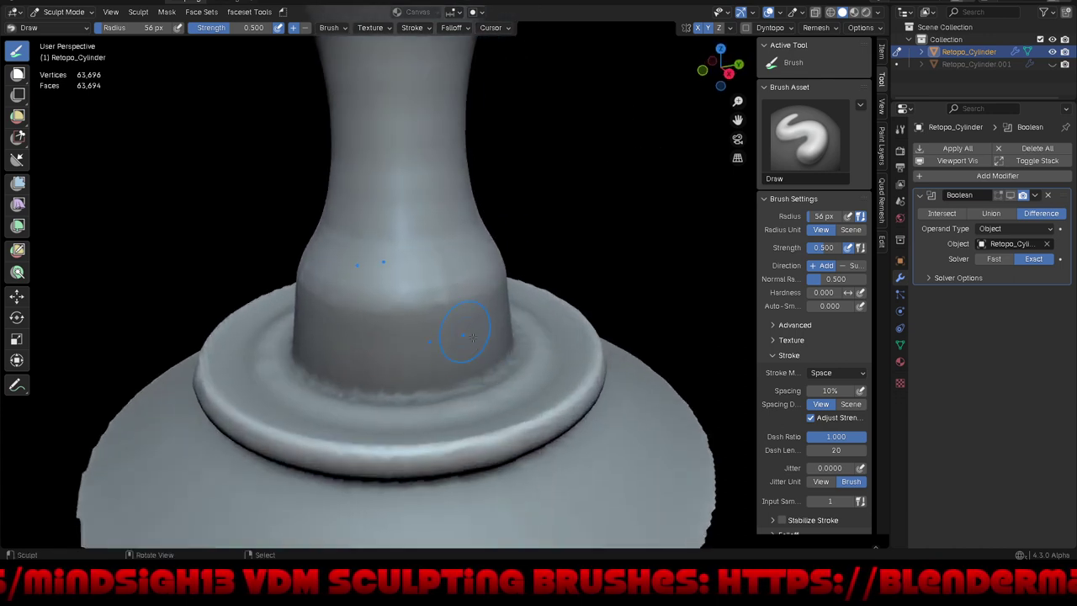
left_click_drag(467, 324, 414, 299)
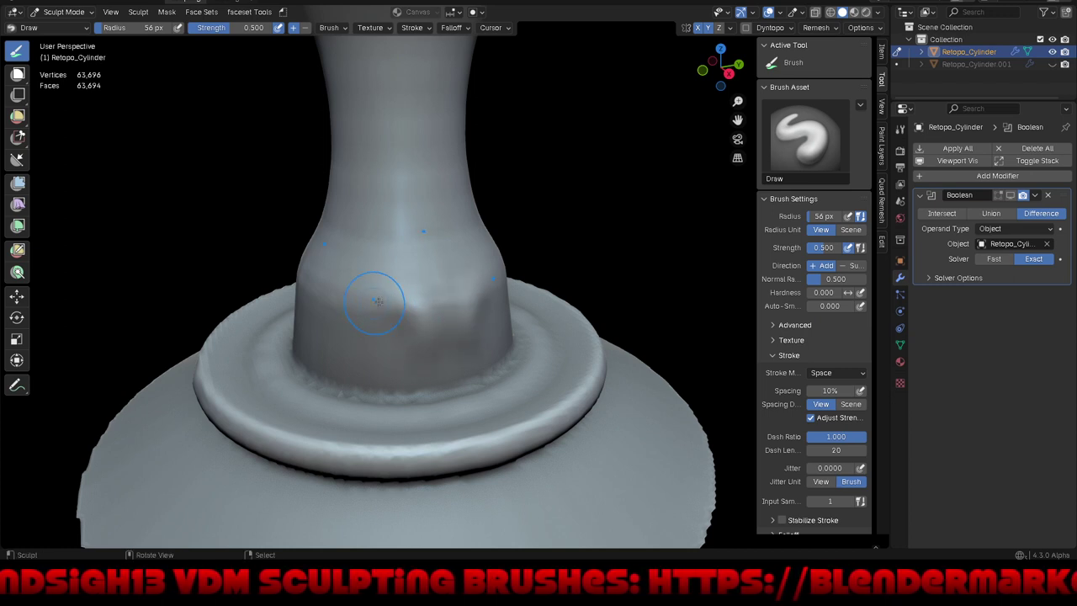
Step: Switch to the Clay Strips brush, maximise the viewport, and sculpt a bump on the lower stem
key("q")
left_click(378, 326)
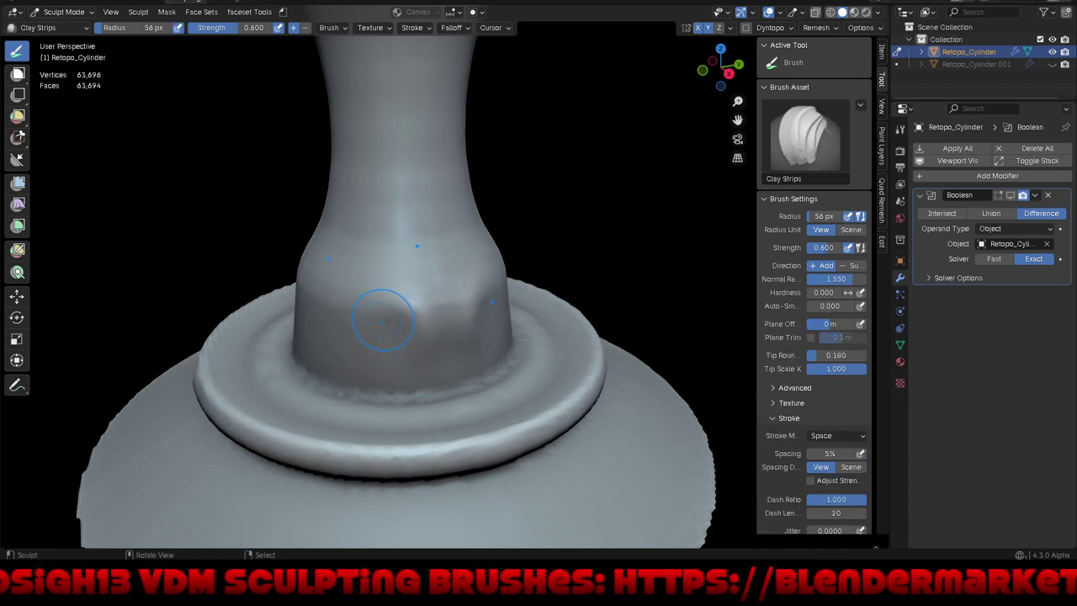
key("ctrl+alt+space")
left_click_drag(502, 302, 466, 304)
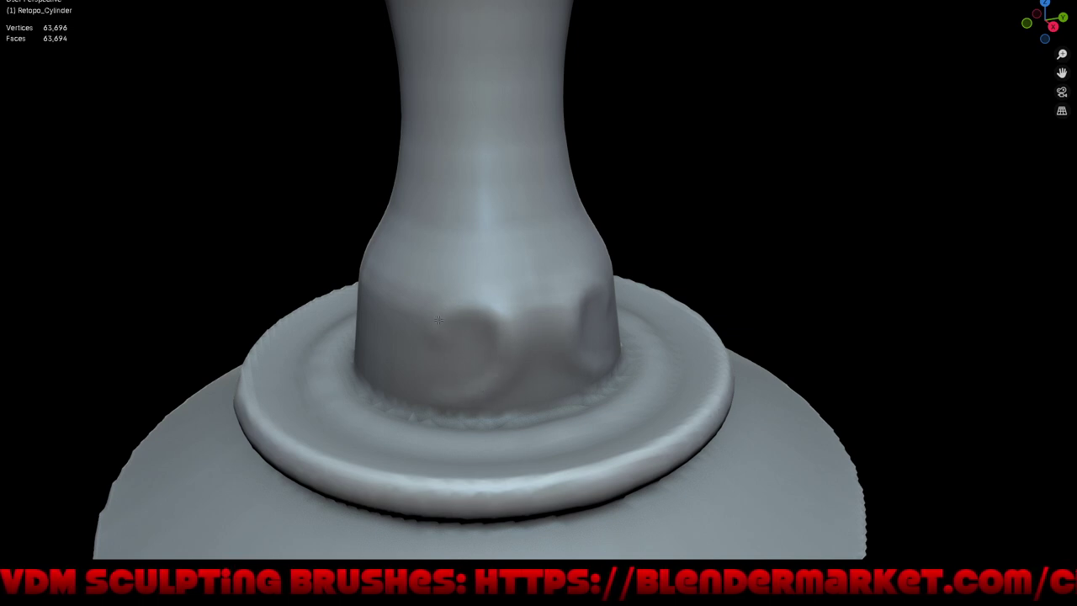
Step: Carve crossing X-shaped crease ridges running up the goblet's stem
scroll(488, 319, "down", 3)
scroll(522, 317, "down", 2)
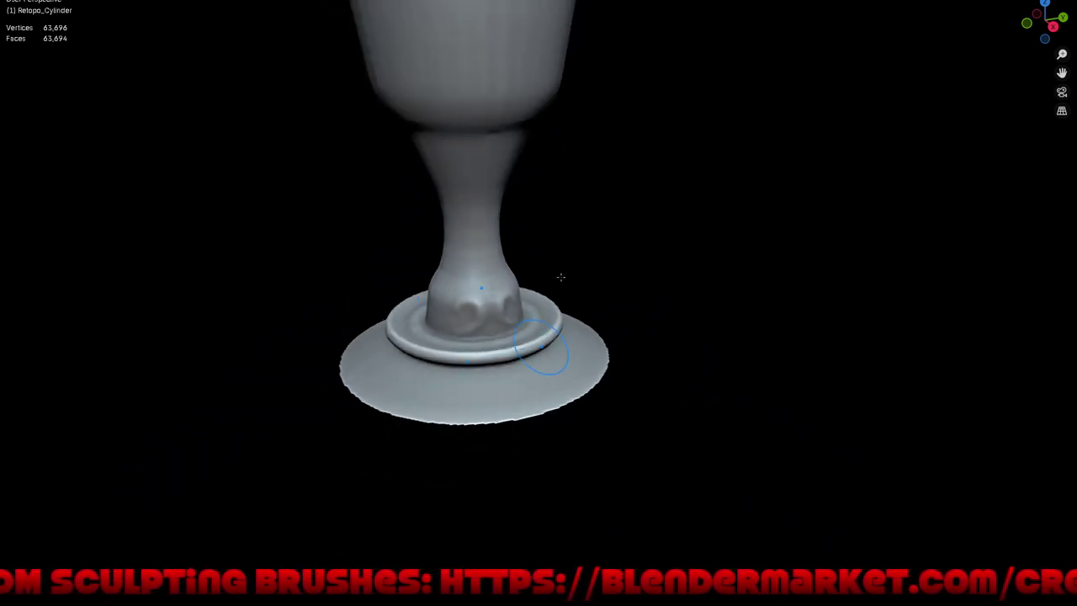
scroll(555, 314, "down", 2)
scroll(595, 311, "down", 1)
mouse_move(594, 310)
middle_mouse_down()
mouse_move(668, 305)
mouse_move(541, 312)
mouse_move(430, 337)
middle_mouse_up()
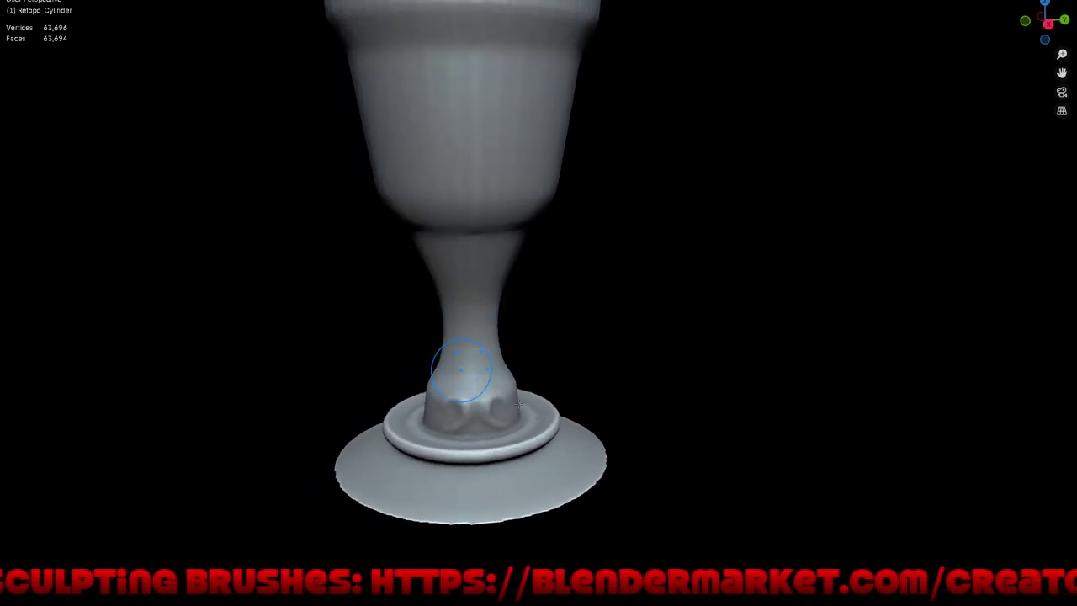
scroll(454, 360, "up", 1)
scroll(429, 330, "up", 2)
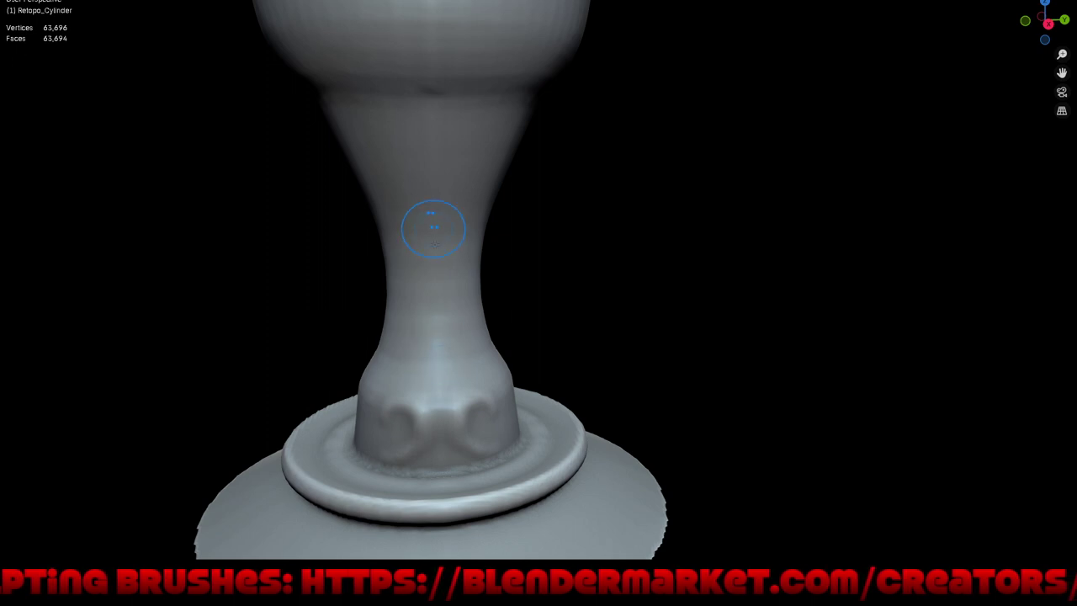
left_click_drag(438, 365, 384, 269)
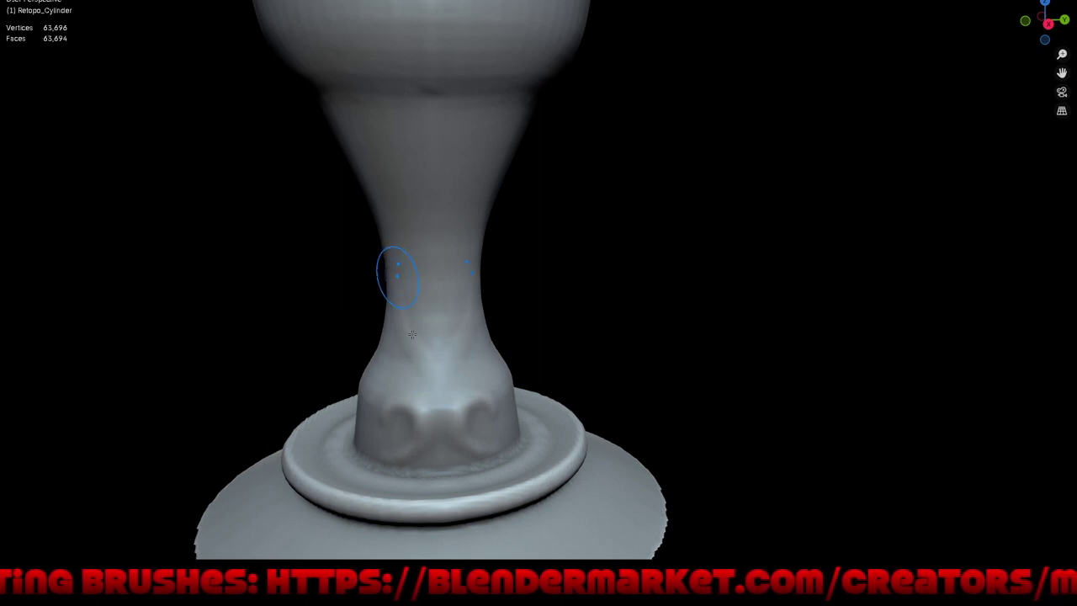
left_click_drag(412, 222, 444, 187)
left_click_drag(370, 135, 471, 269)
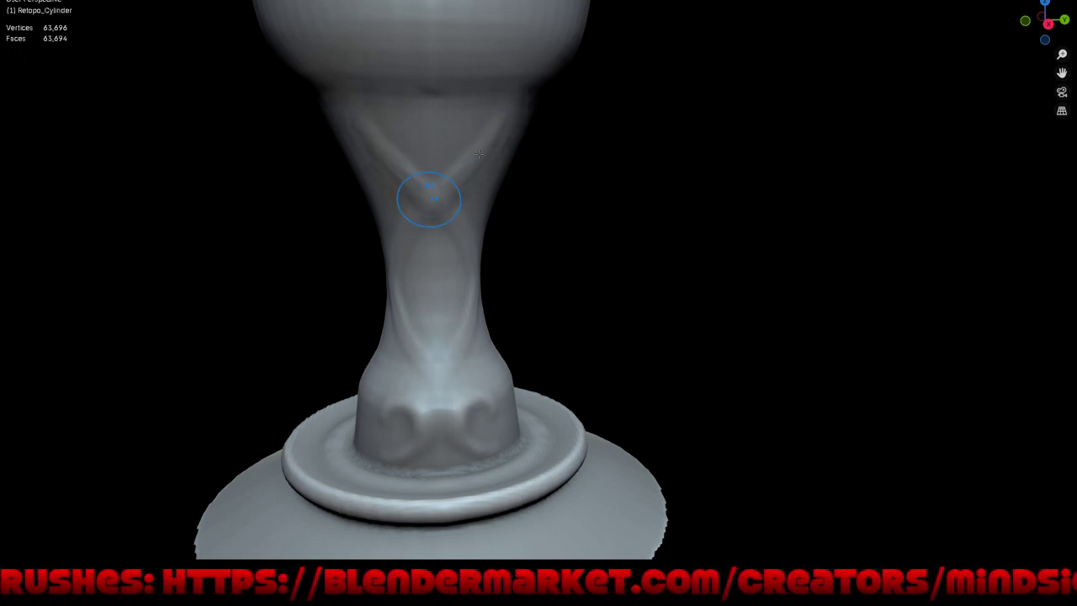
Step: Soften the crease legs below the crossing and build a rounded bump at the stem base
mouse_move(432, 180)
left_mouse_down("shift")
mouse_move(396, 288)
mouse_move(433, 336)
left_mouse_up("shift")
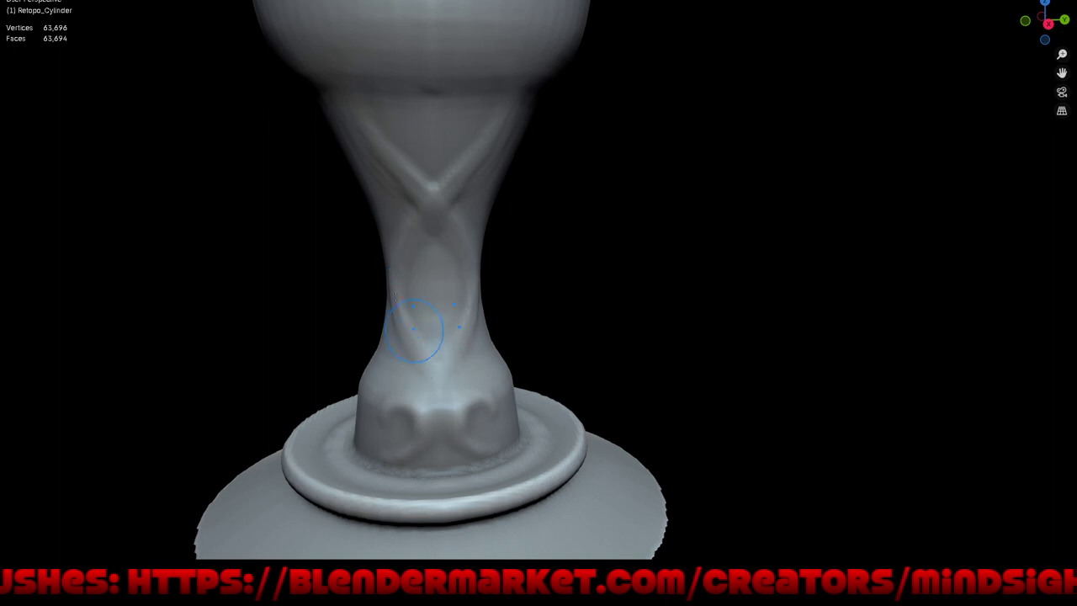
mouse_move(452, 396)
left_mouse_down()
mouse_move(437, 394)
mouse_move(442, 416)
left_mouse_up()
left_click_drag(443, 457, 501, 416)
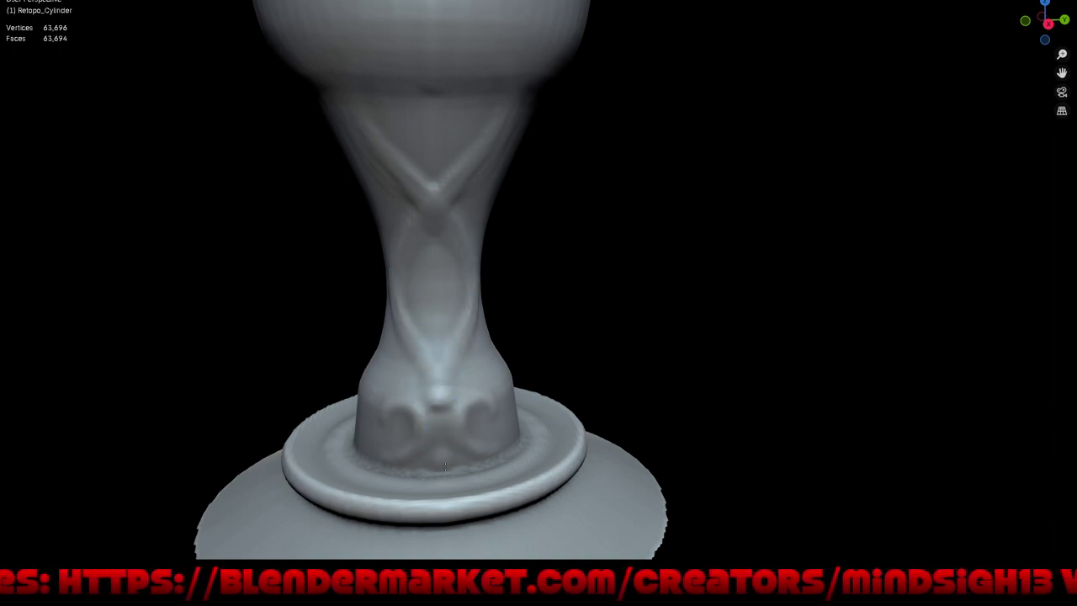
Step: Sculpt creases and a raised knob around the bulge at the stem's base
scroll(501, 416, "down", 3)
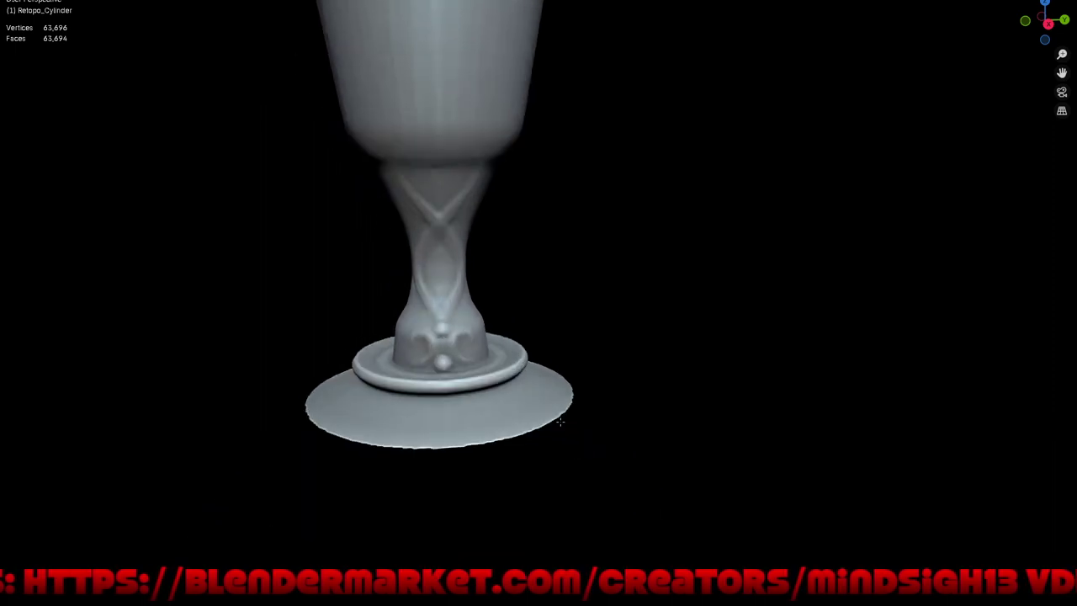
middle_click_drag(522, 378, 474, 230)
scroll(474, 231, "up", 3)
scroll(474, 231, "up", 1)
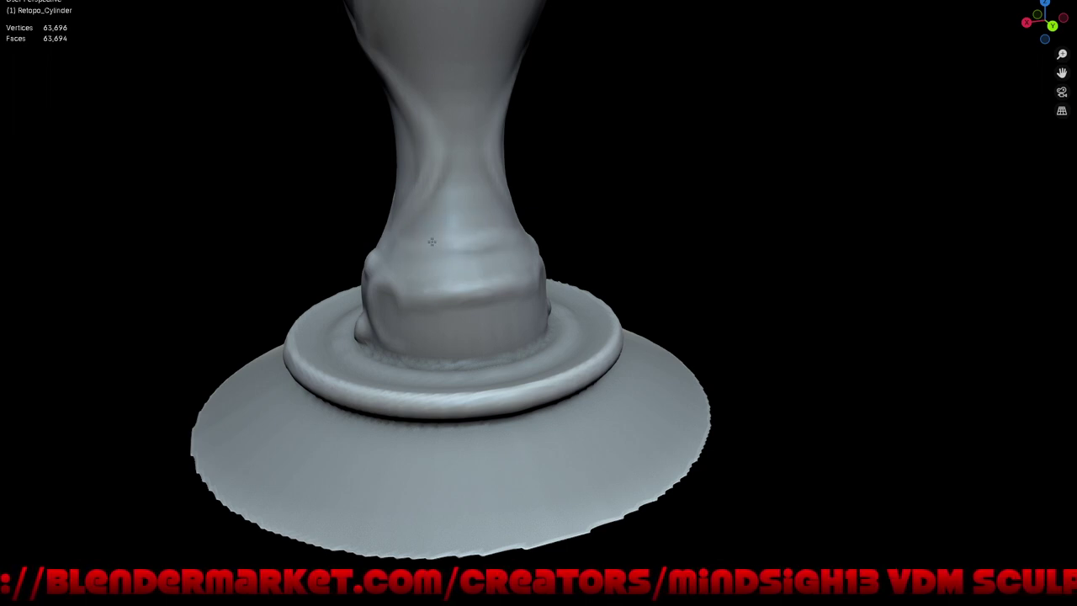
left_click_drag(395, 246, 500, 248)
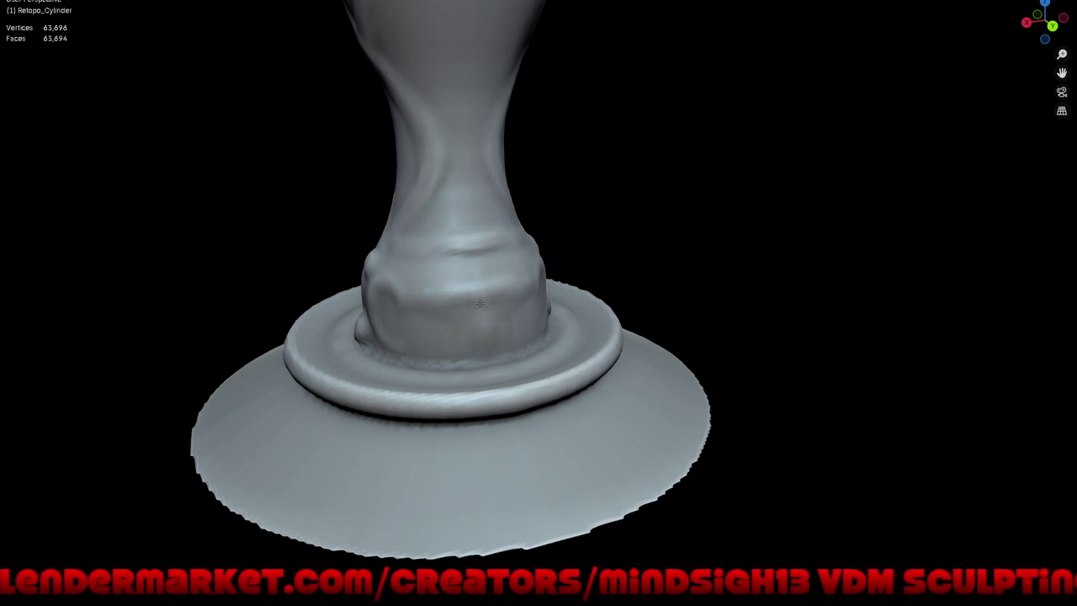
left_click_drag(479, 301, 488, 289)
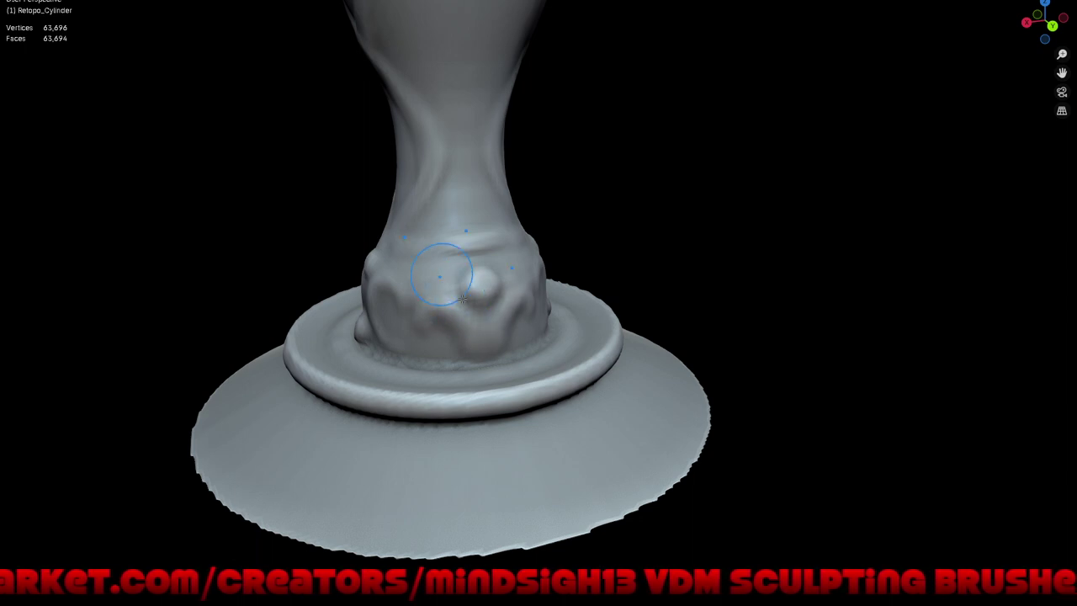
Step: Shape the upper stem into a V-shaped chevron relief where it meets the cup
scroll(434, 307, "down", 3)
mouse_move(505, 310)
middle_mouse_down()
mouse_move(579, 309)
mouse_move(620, 339)
mouse_move(704, 337)
middle_mouse_up()
scroll(579, 310, "down", 3)
scroll(496, 291, "up", 3)
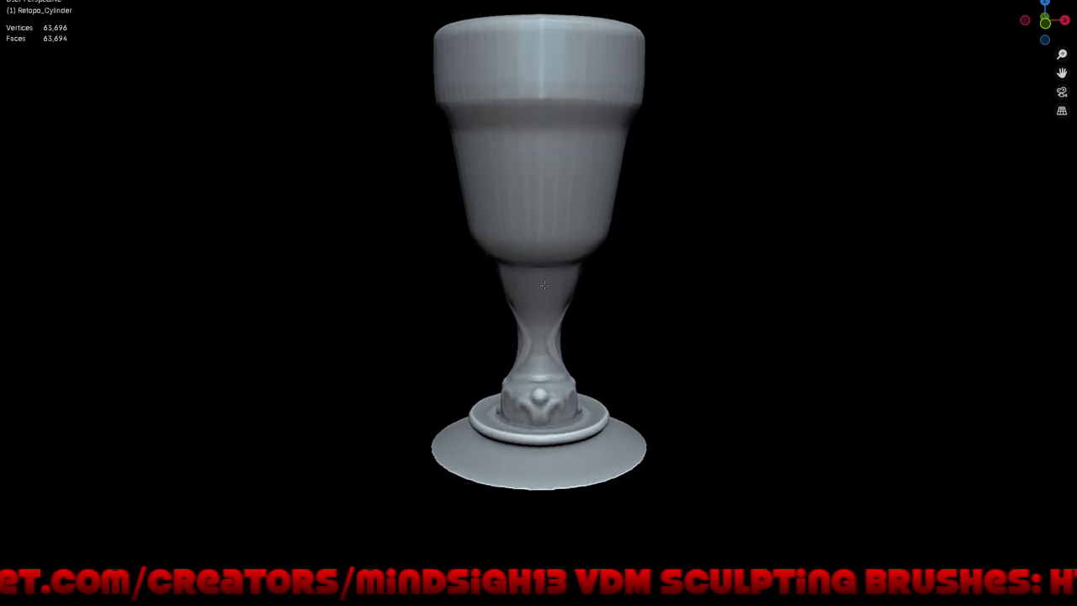
scroll(504, 269, "up", 2)
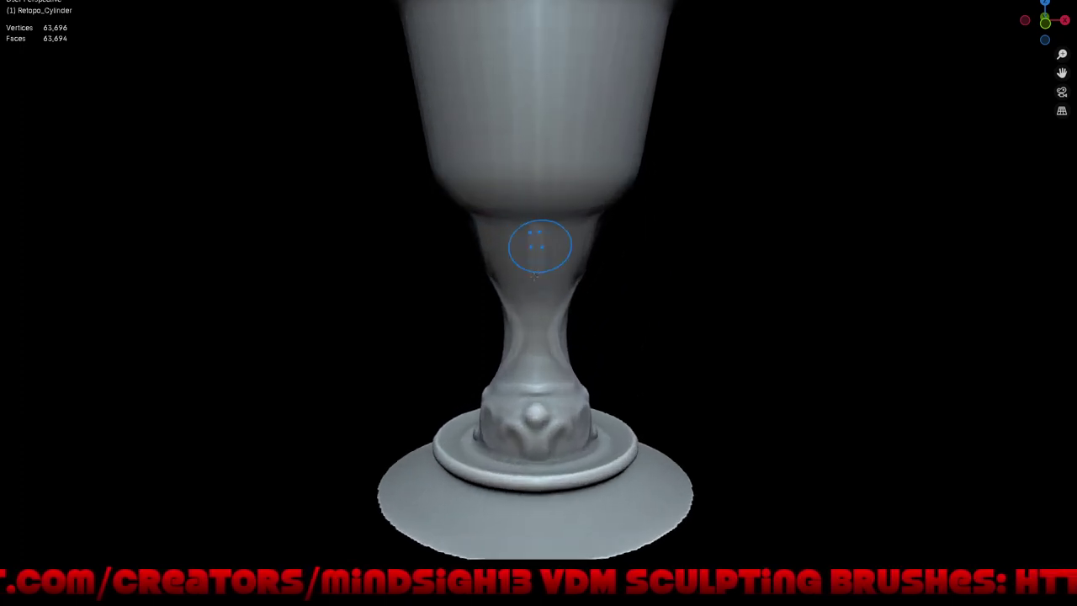
left_click_drag(545, 274, 548, 265)
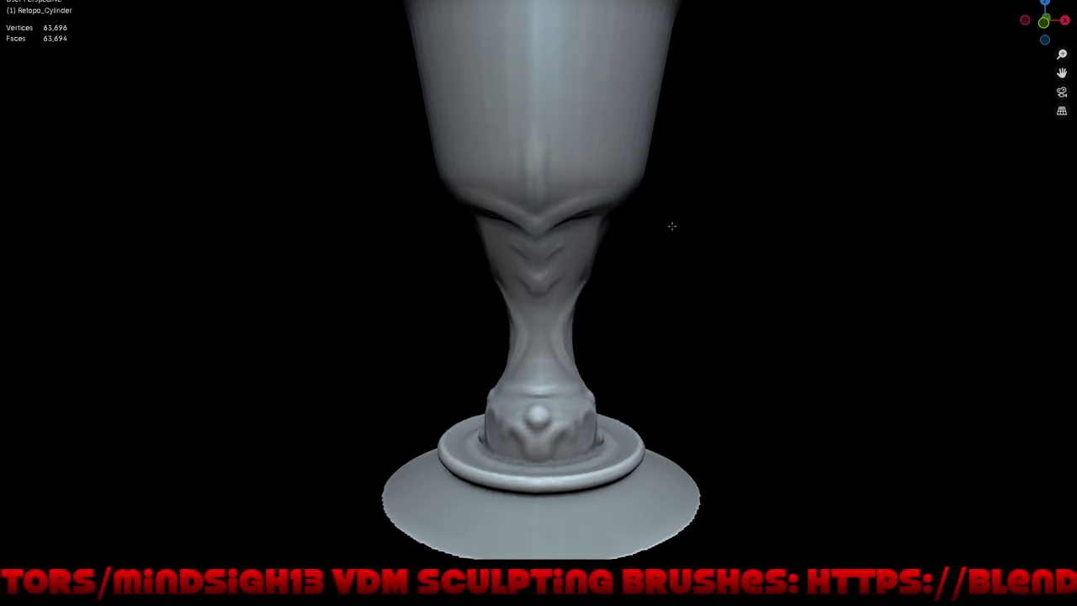
middle_click_drag(594, 199, 519, 228)
scroll(519, 227, "down", 3)
scroll(589, 244, "down", 2)
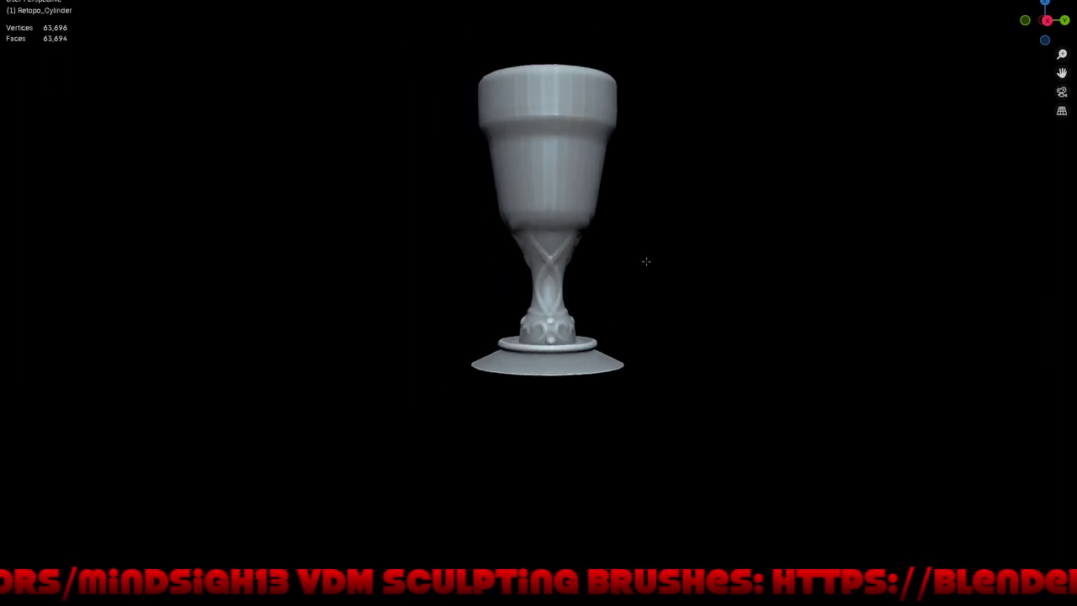
mouse_move(644, 260)
middle_mouse_down()
mouse_move(615, 239)
mouse_move(680, 238)
mouse_move(617, 226)
middle_mouse_up()
scroll(680, 238, "up", 3)
Step: Zoom in and move the view up the cup's surface to see the dragon reliefs
scroll(551, 195, "up", 2)
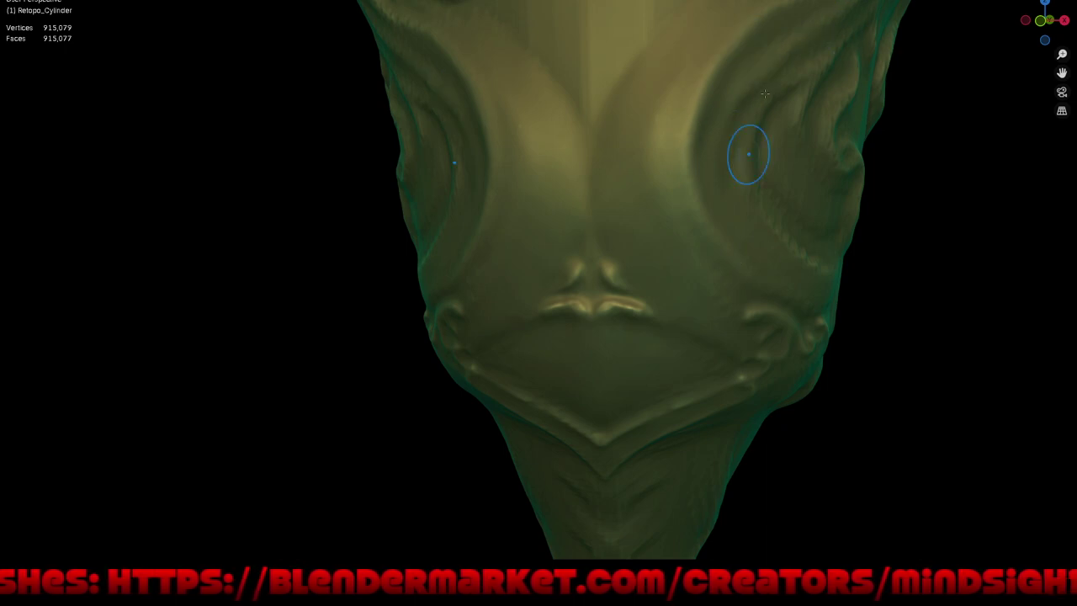
mouse_move(740, 260)
middle_mouse_down()
mouse_move(579, 343)
mouse_move(625, 332)
middle_mouse_up()
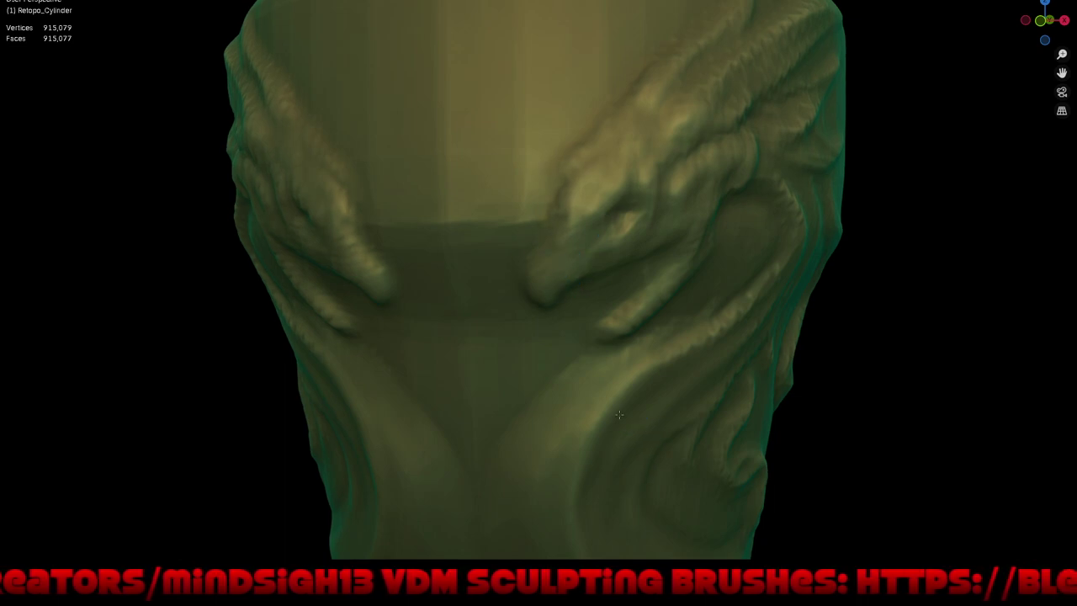
Step: Raise a ridge along the dragon's curving body on the side of the cup
scroll(618, 414, "down", 2)
scroll(657, 387, "down", 4)
middle_click_drag(664, 373, 632, 261)
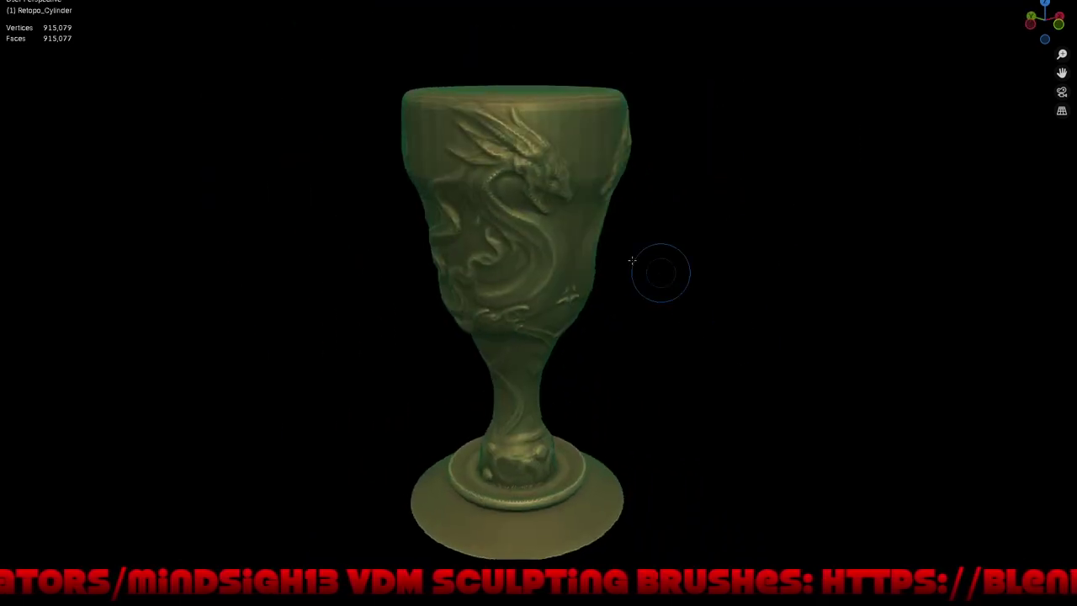
middle_click_drag(769, 312, 783, 294)
scroll(709, 308, "up", 1)
middle_click_drag(709, 308, 687, 247)
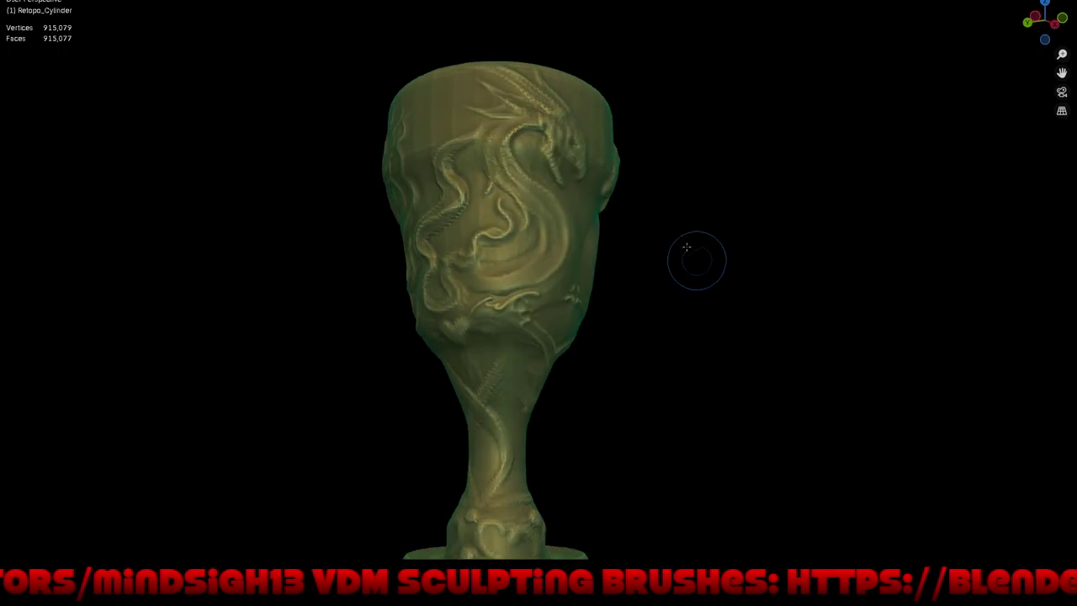
scroll(530, 194, "up", 2)
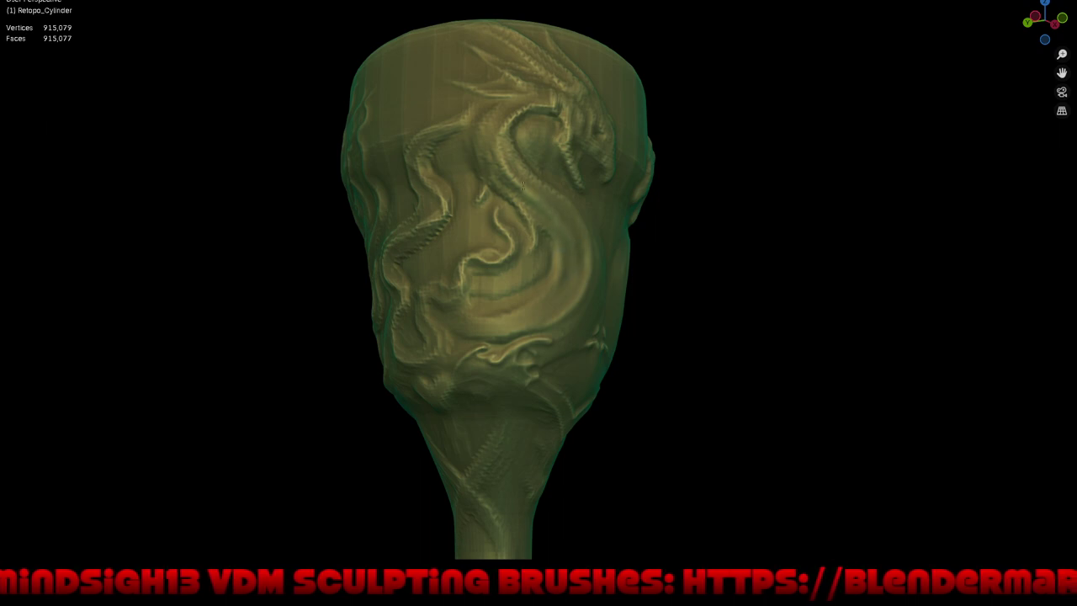
scroll(523, 185, "up", 1)
scroll(523, 185, "up", 3)
middle_click_drag(510, 84, 539, 136)
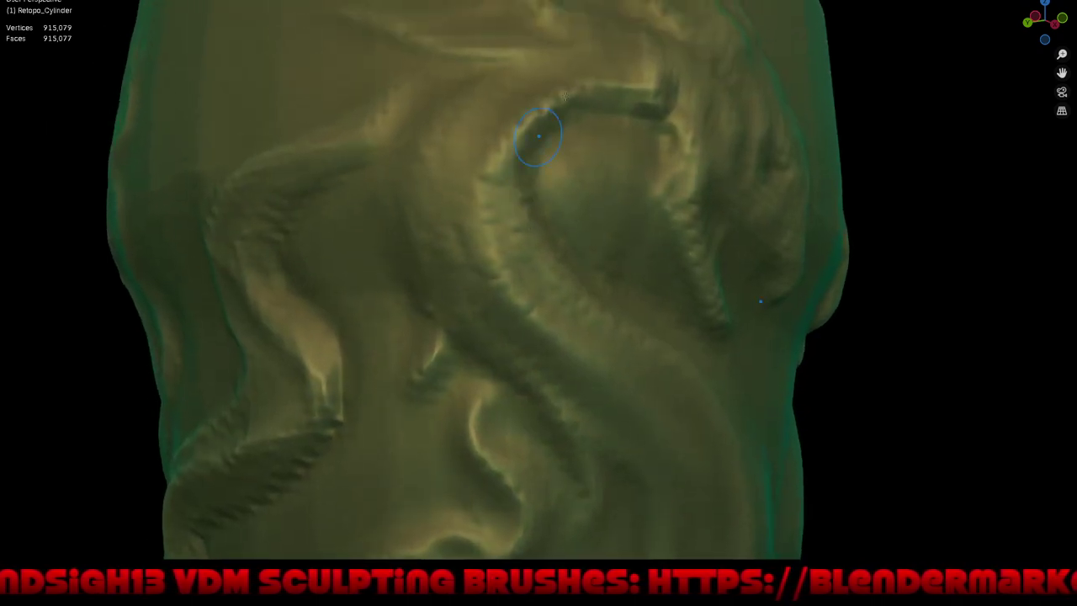
left_click_drag(538, 137, 570, 87)
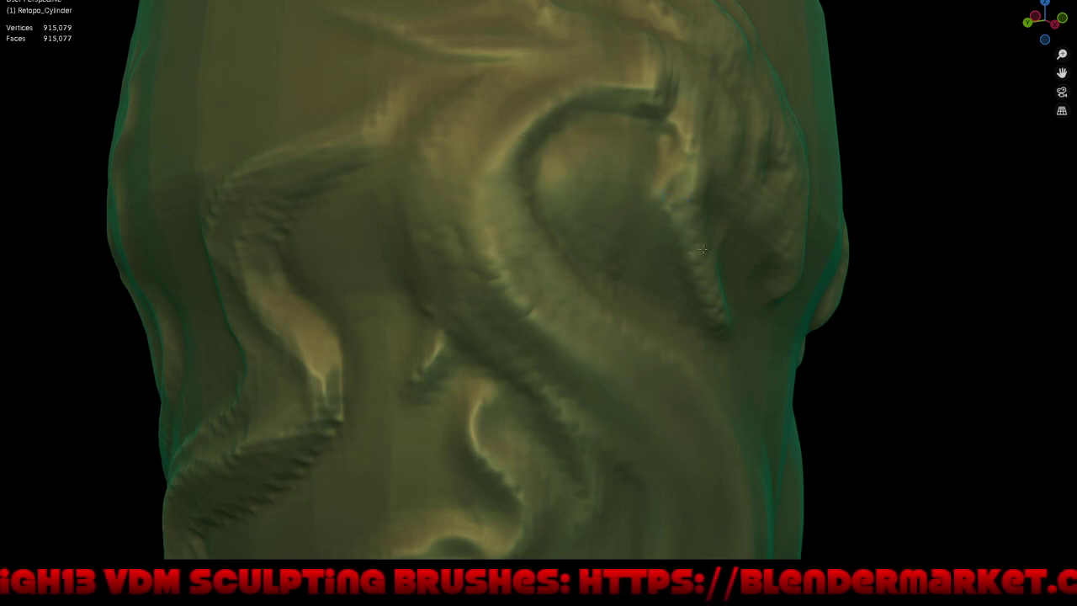
Step: Add another stroke along the dragon body and turn the goblet back to a front view
left_click_drag(727, 127, 743, 149)
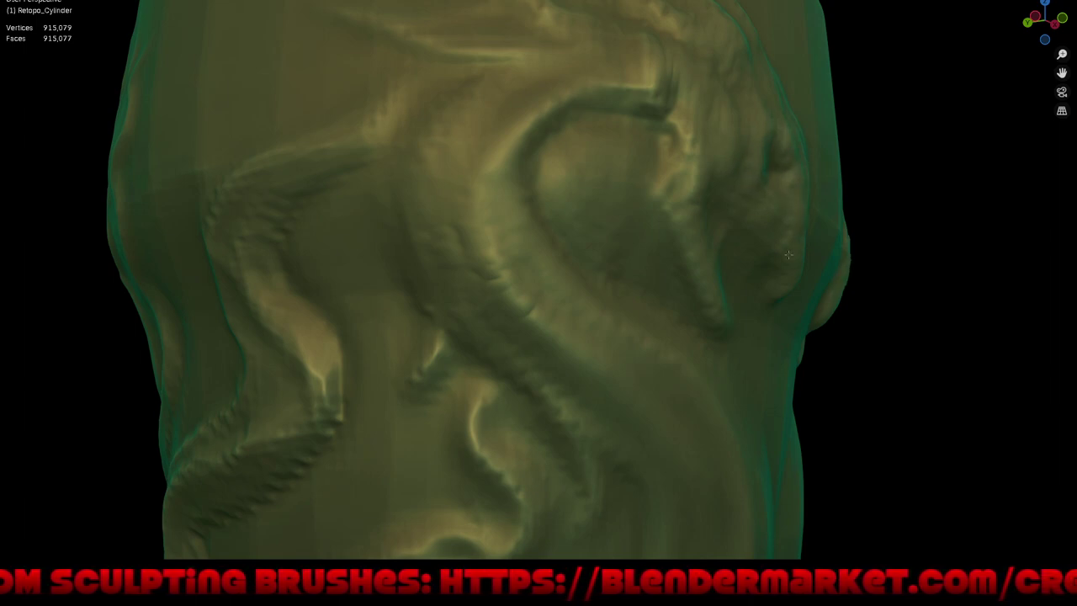
scroll(732, 277, "down", 5)
mouse_move(769, 421)
middle_mouse_down()
mouse_move(737, 268)
mouse_move(690, 252)
mouse_move(641, 192)
middle_mouse_up()
scroll(690, 252, "up", 1)
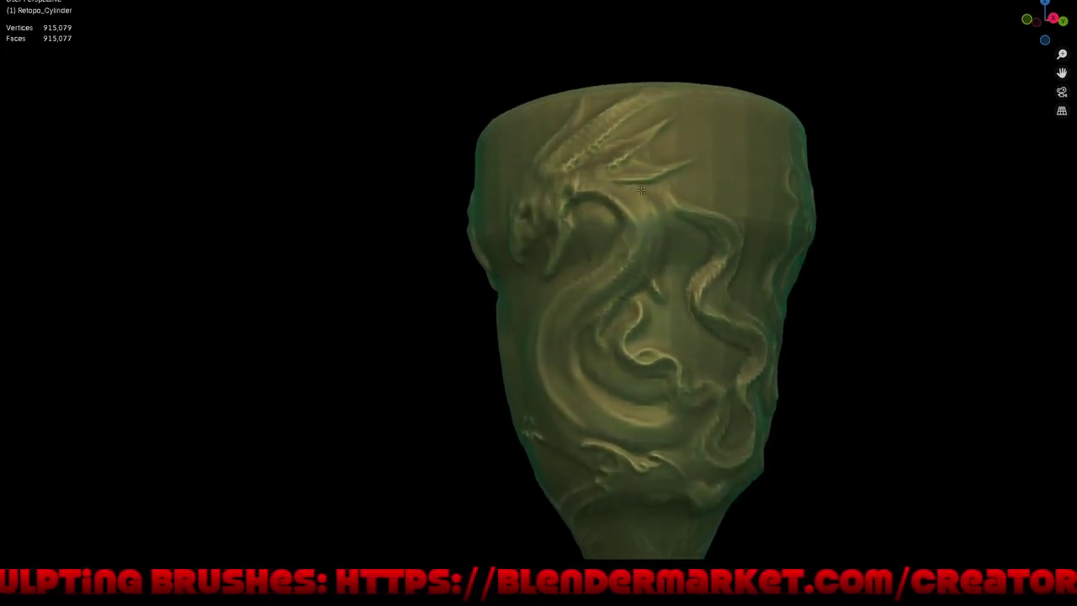
scroll(641, 192, "up", 2)
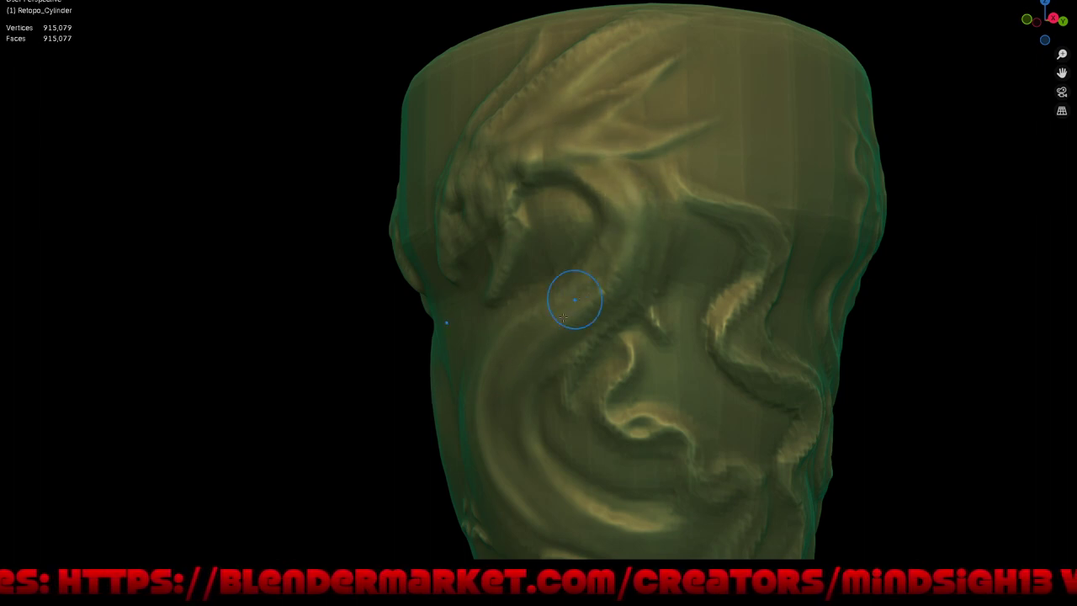
scroll(637, 426, "down", 5)
Step: Orbit around the carved goblet, then snap to a front orthographic view
mouse_move(636, 426)
middle_mouse_down()
mouse_move(675, 305)
mouse_move(601, 300)
mouse_move(704, 248)
mouse_move(693, 256)
mouse_move(745, 241)
mouse_move(752, 224)
mouse_move(777, 237)
mouse_move(668, 271)
mouse_move(697, 278)
mouse_move(709, 269)
mouse_move(668, 257)
mouse_move(749, 308)
middle_mouse_up()
scroll(563, 171, "up", 2)
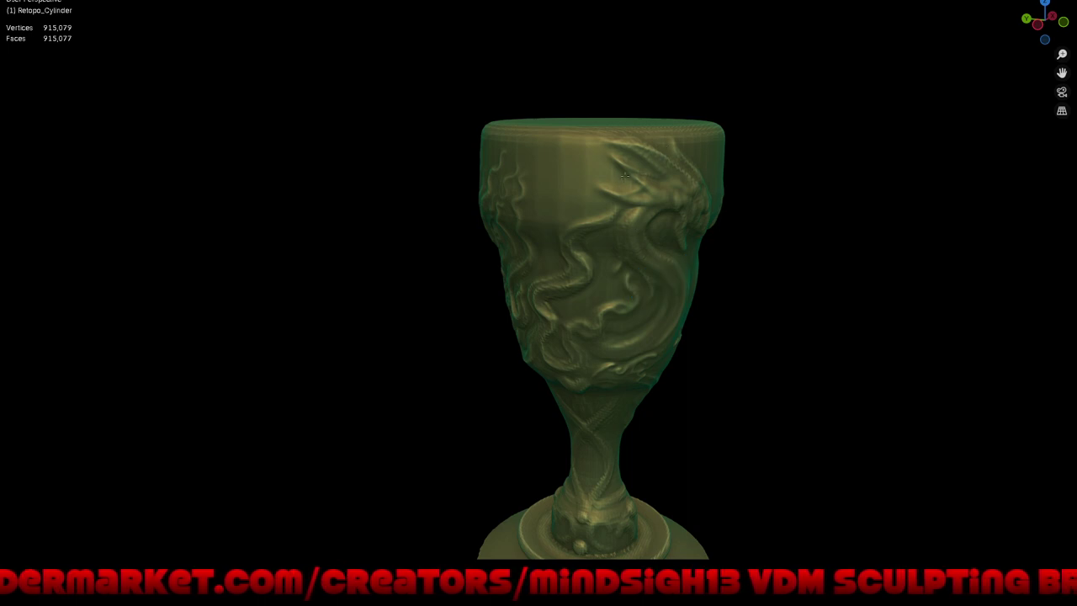
middle_click_drag(619, 295, 710, 175)
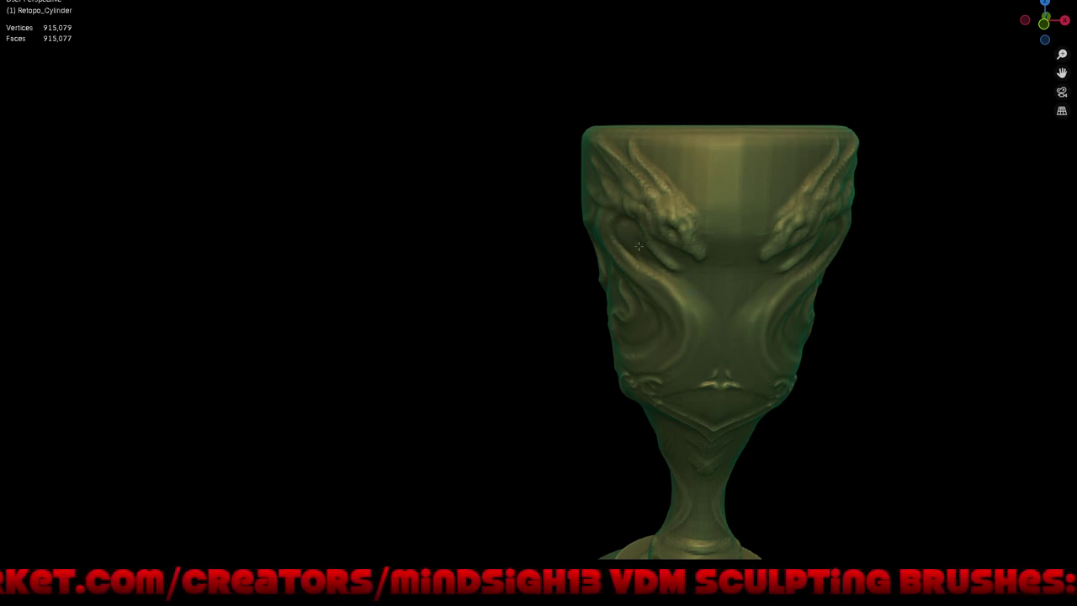
scroll(638, 246, "down", 2)
scroll(733, 325, "down", 3)
mouse_move(732, 325)
middle_mouse_down()
mouse_move(732, 286)
mouse_move(688, 344)
mouse_move(656, 260)
middle_mouse_up()
scroll(679, 278, "up", 2)
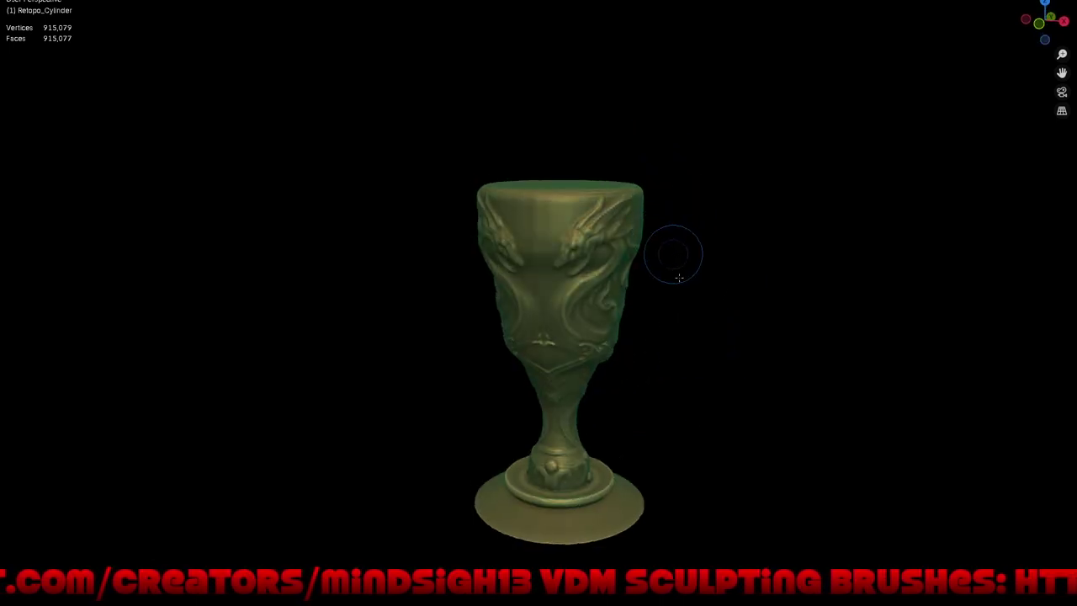
key("KP_1")
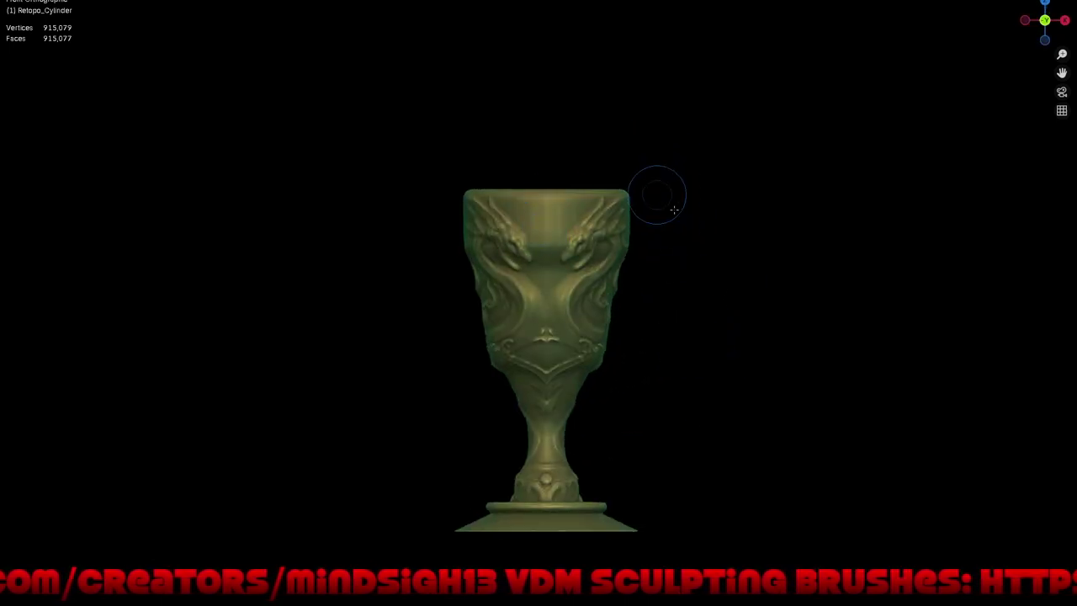
middle_click_drag(704, 339, 685, 279, "shift")
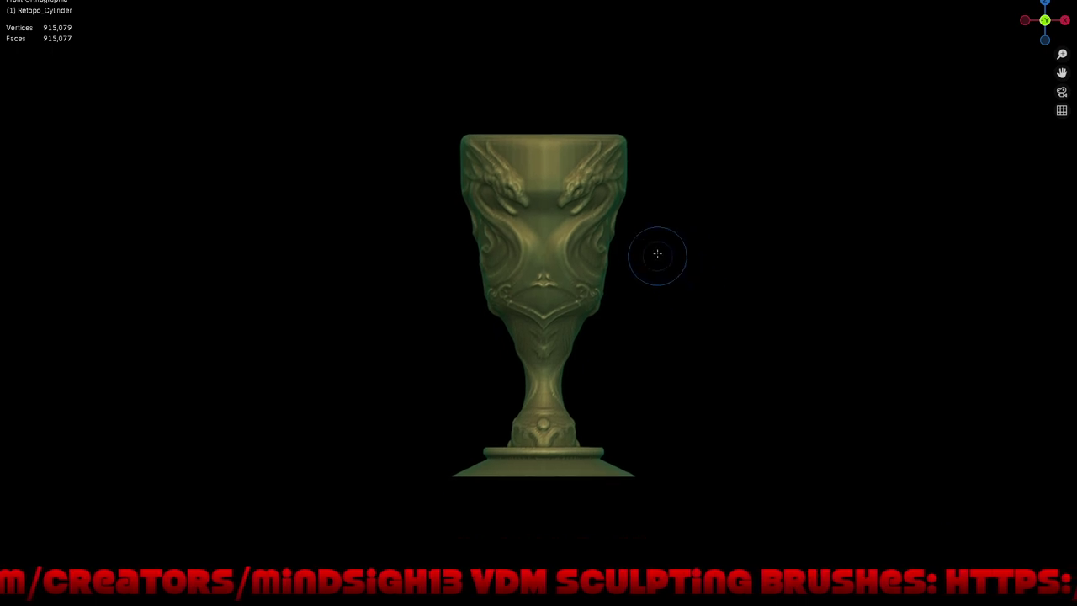
Step: Draw a box mask across the area above the goblet
key("t")
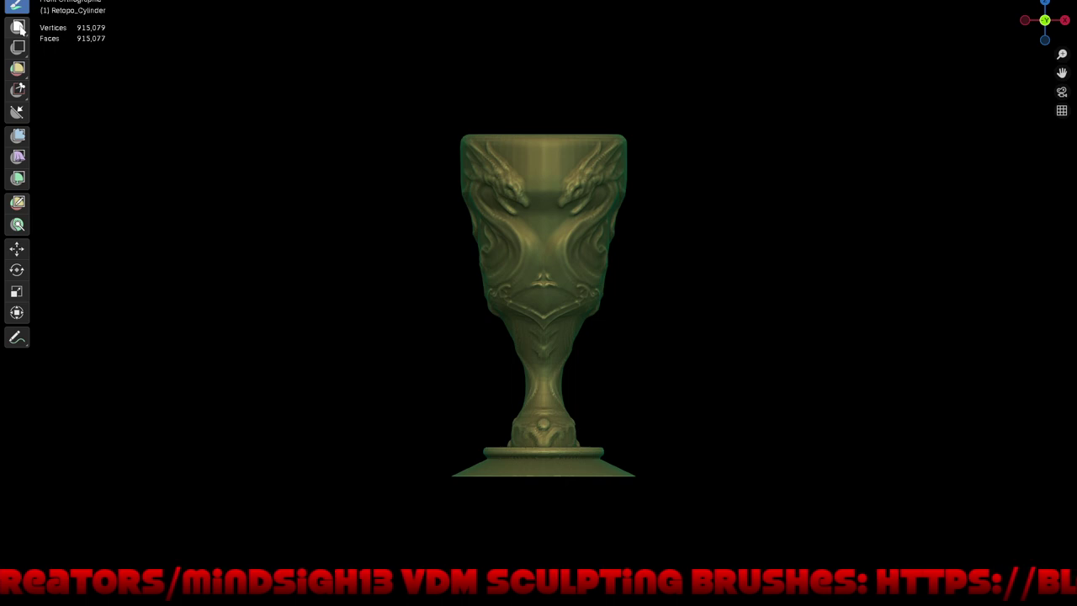
left_click(18, 27)
mouse_move(421, 97)
left_mouse_down()
mouse_move(661, 126)
mouse_move(688, 139)
left_mouse_up()
Step: Return to a near-front view and switch the brush to Draw Sharp
mouse_move(741, 131)
middle_mouse_down()
mouse_move(750, 173)
mouse_move(777, 165)
middle_mouse_up()
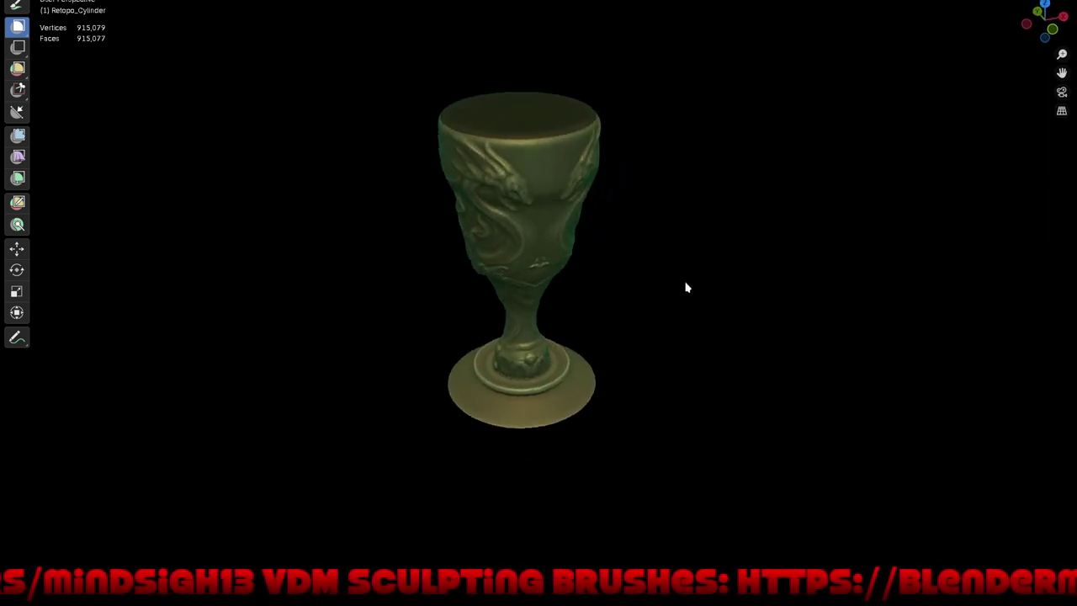
middle_click_drag(678, 307, 658, 262)
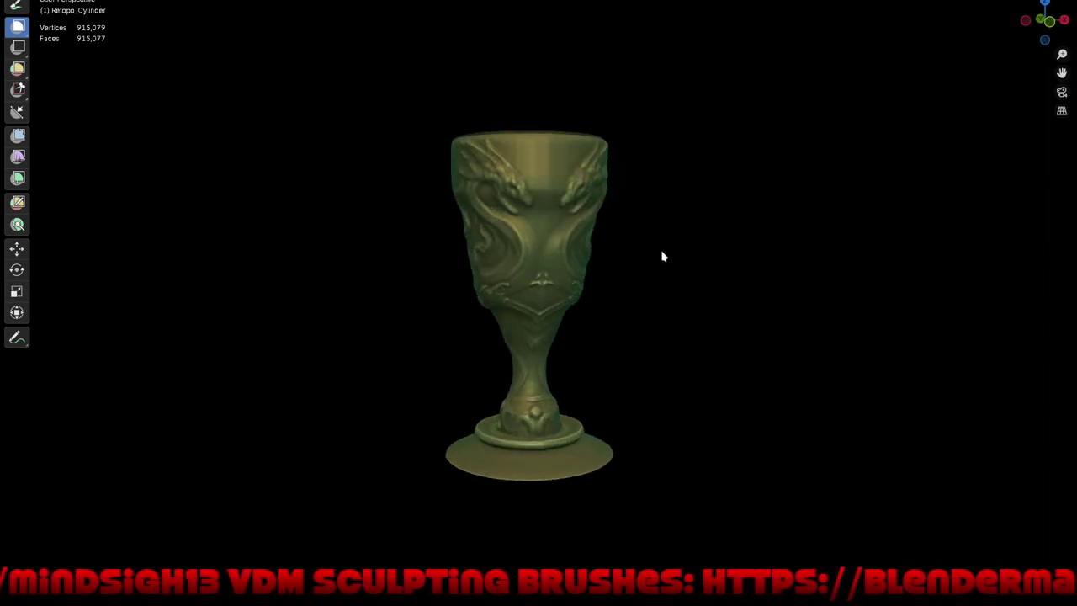
key("q")
left_click(666, 254)
Step: Zoom in and stamp a ring-shaped relief near the centre ornament
scroll(623, 294, "up", 1)
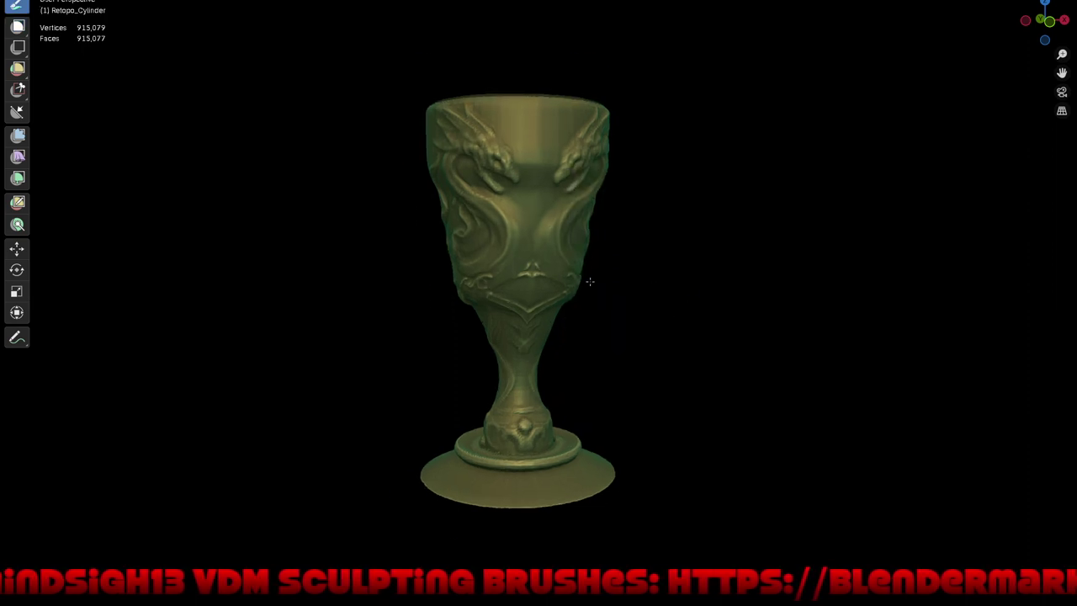
scroll(593, 252, "up", 1)
scroll(627, 257, "up", 1)
scroll(572, 319, "up", 1)
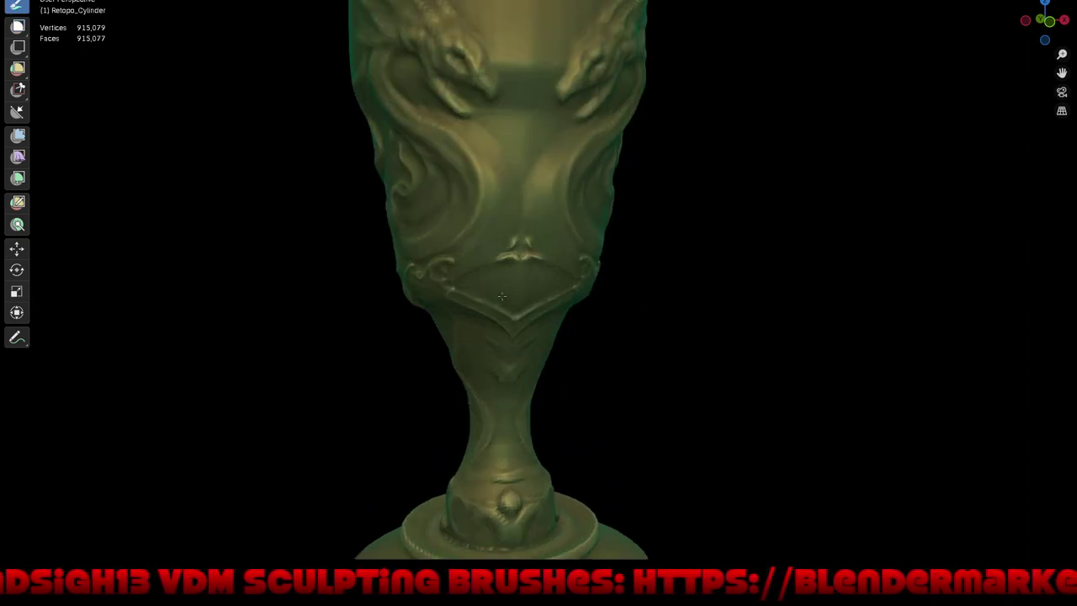
scroll(505, 278, "up", 1)
scroll(468, 255, "up", 1)
left_click_drag(505, 195, 500, 211)
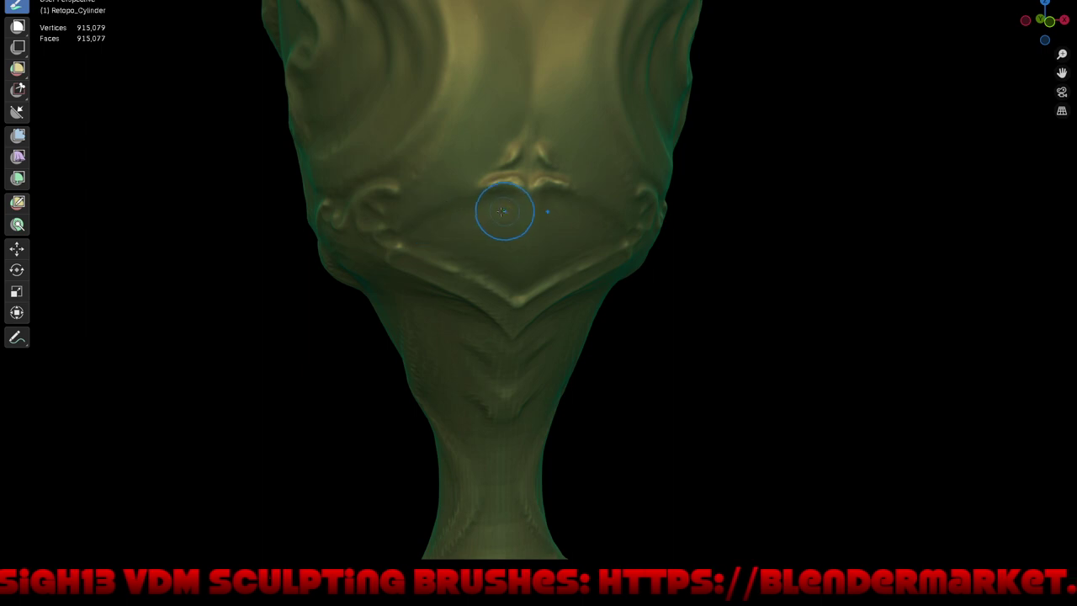
scroll(426, 215, "up", 2)
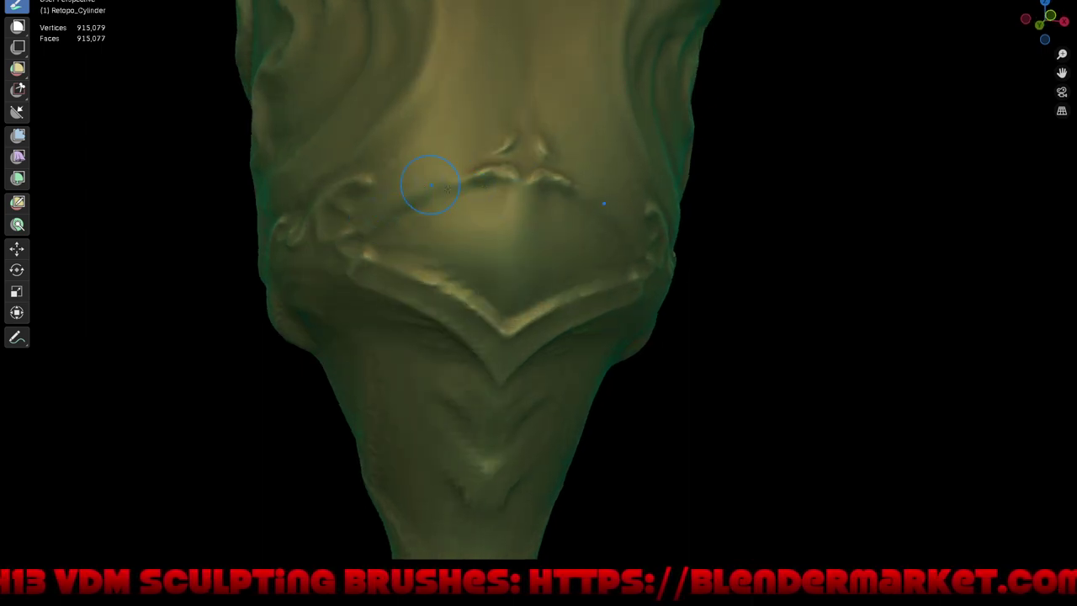
Step: Smooth the sculpted detail across the ornament surface
middle_click_drag(471, 118, 474, 236, "shift")
scroll(473, 235, "down", 3)
middle_click_drag(499, 348, 435, 242)
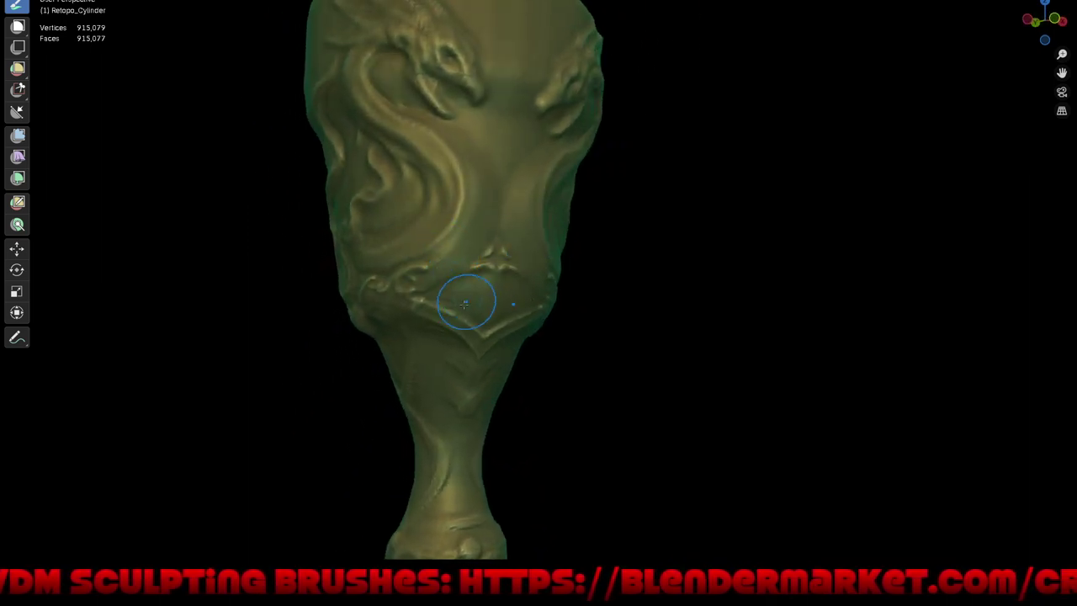
scroll(457, 300, "up", 3)
left_click_drag(383, 264, 408, 210)
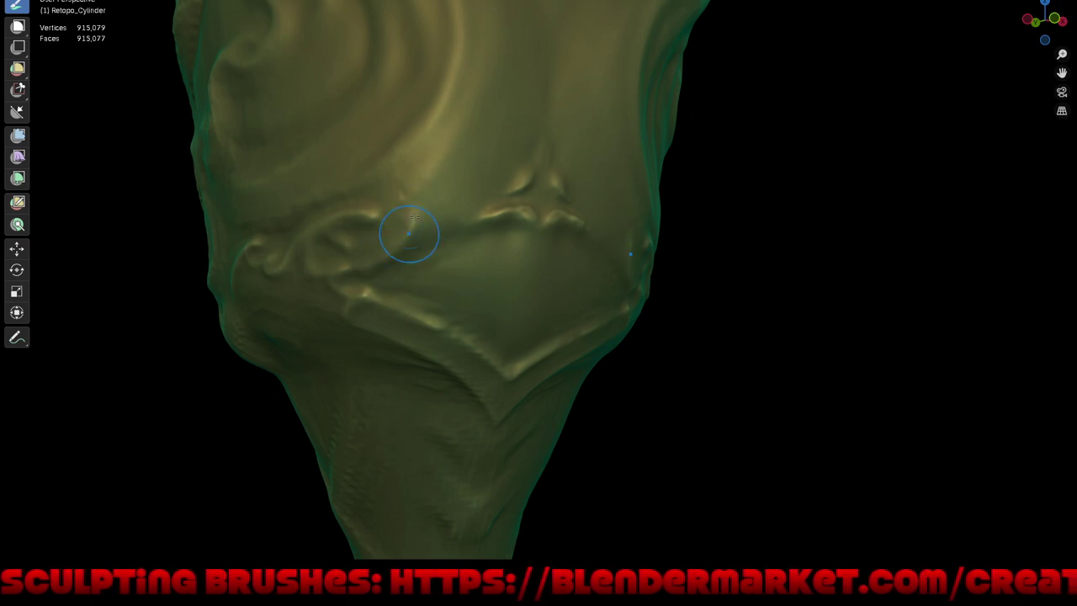
left_click_drag(380, 268, 449, 217)
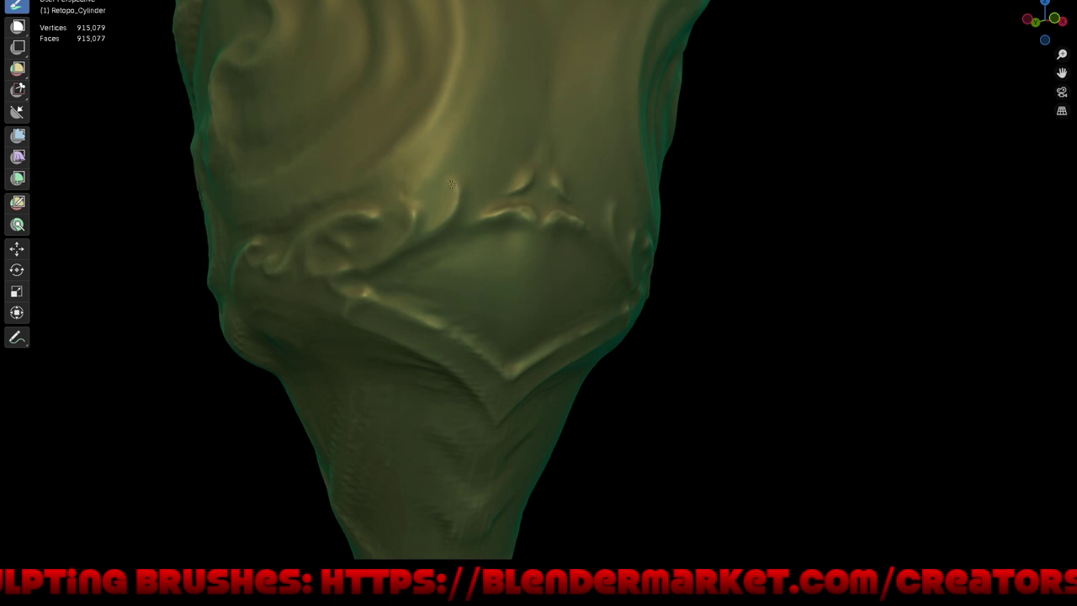
mouse_move(442, 225)
left_mouse_down()
mouse_move(488, 176)
mouse_move(476, 178)
mouse_move(479, 209)
mouse_move(513, 130)
left_mouse_up()
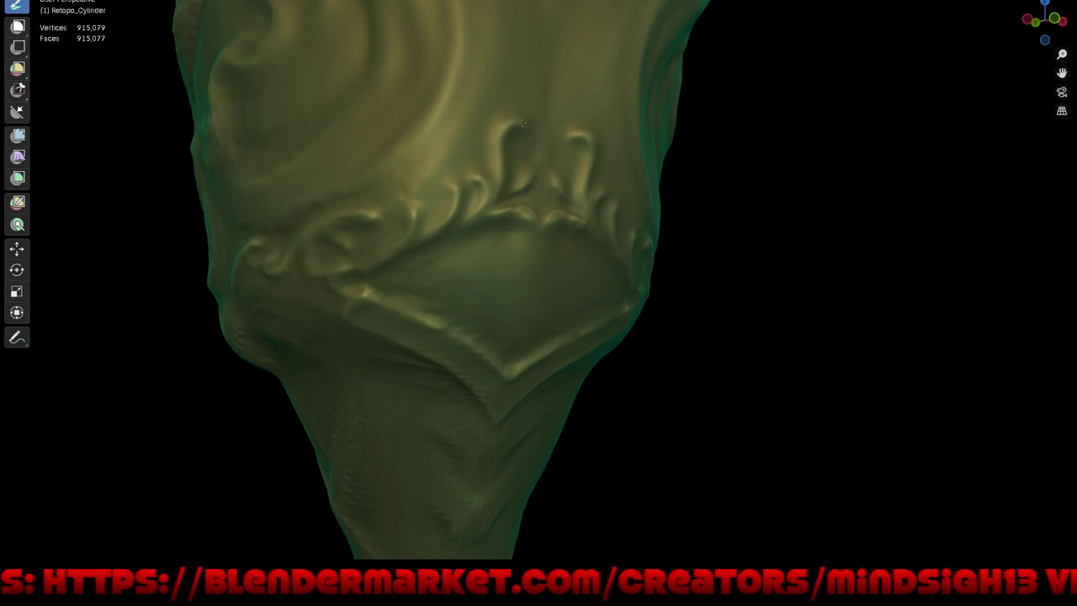
Step: Sculpt curling, flame-like flourishes above the ornament band with Draw Sharp
mouse_move(514, 168)
left_mouse_down()
mouse_move(553, 236)
mouse_move(523, 231)
mouse_move(494, 207)
mouse_move(457, 233)
mouse_move(477, 185)
left_mouse_up()
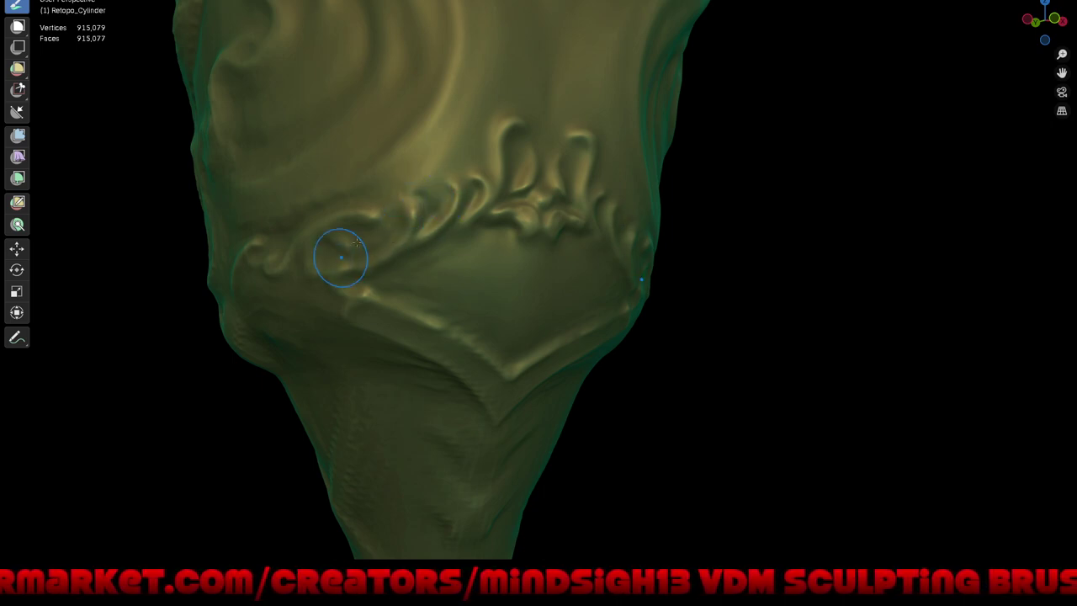
scroll(337, 252, "down", 2)
scroll(471, 244, "down", 5)
Step: Build stacked, sharpened V-shaped ridges where the cup narrows into the stem, then return to front view
middle_click_drag(566, 192, 618, 281, "shift")
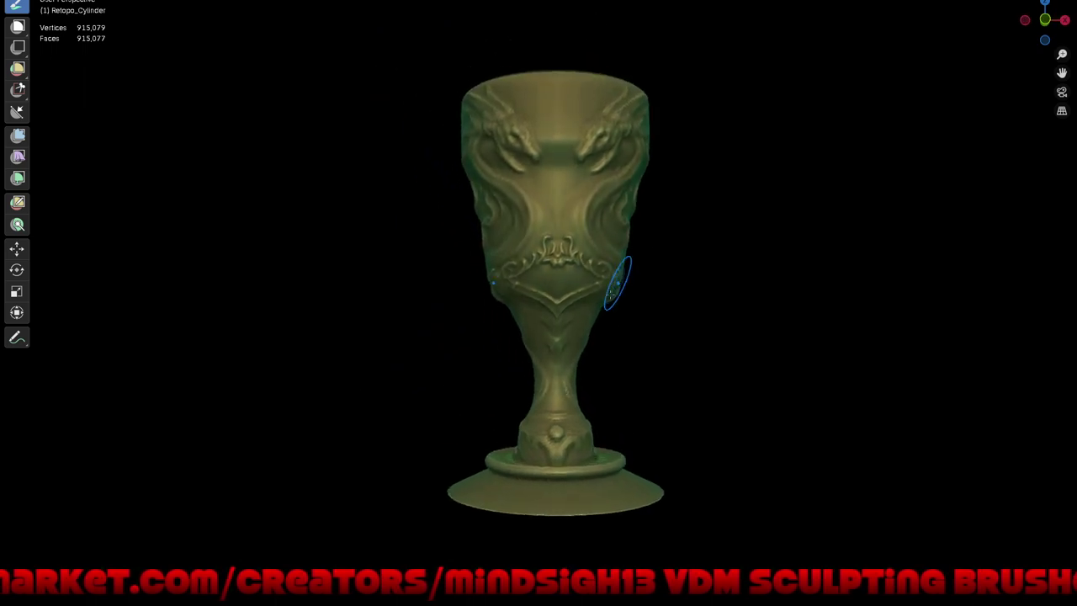
scroll(577, 217, "up", 3)
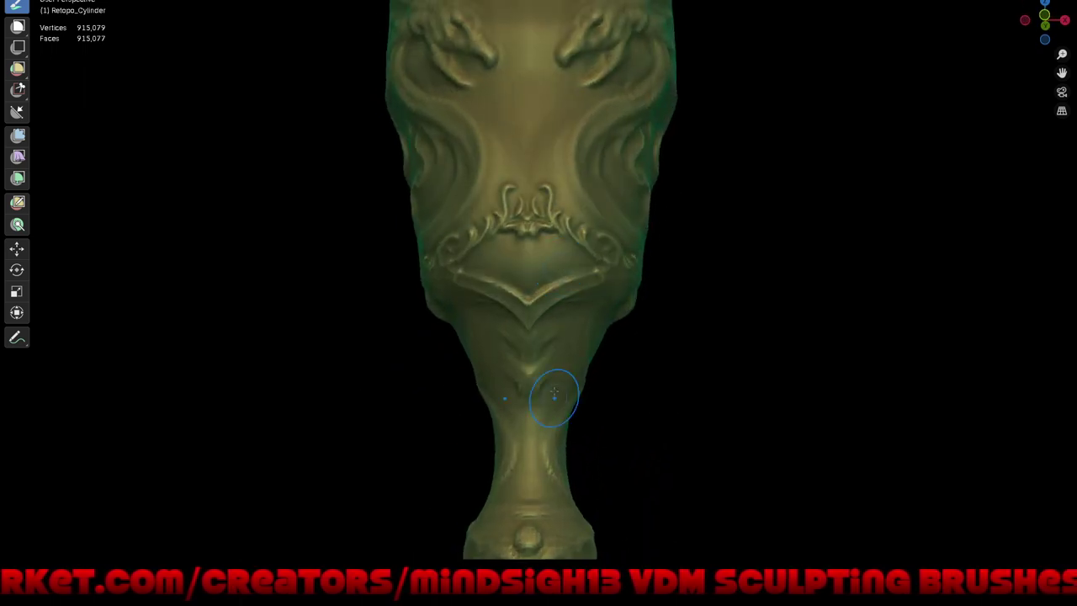
scroll(553, 391, "up", 2)
mouse_move(549, 334)
left_mouse_down()
mouse_move(553, 361)
mouse_move(553, 325)
mouse_move(541, 376)
left_mouse_up()
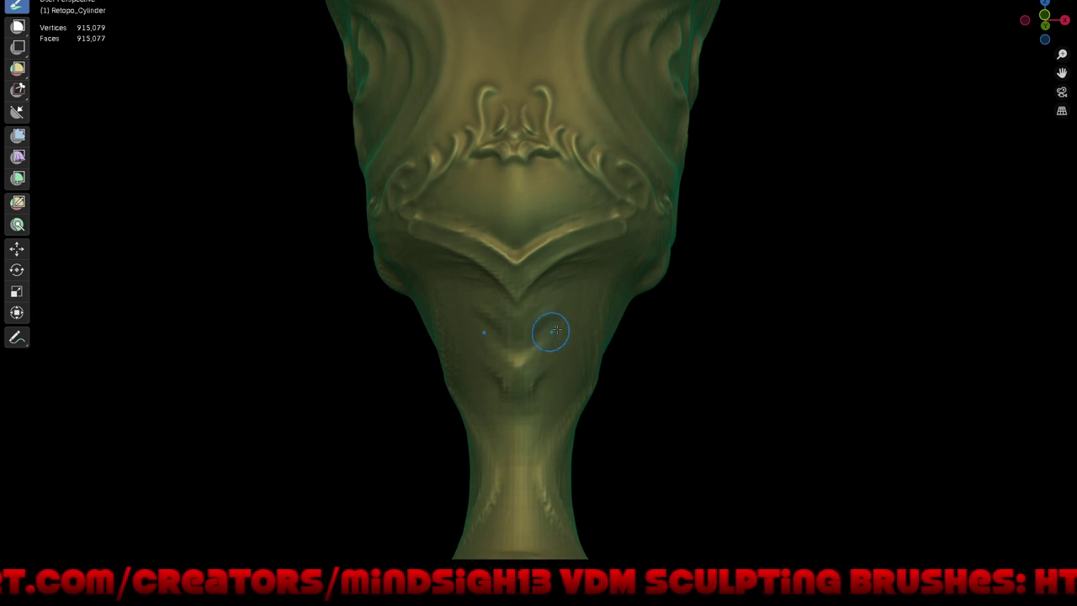
mouse_move(544, 337)
left_mouse_down()
mouse_move(517, 363)
mouse_move(538, 367)
mouse_move(538, 347)
left_mouse_up()
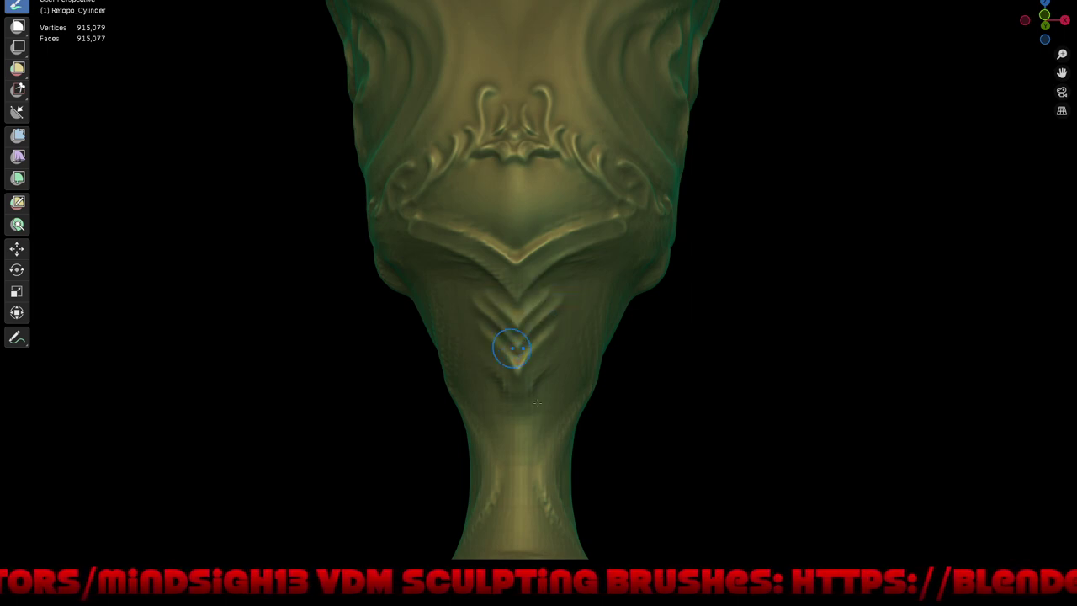
middle_click_drag(553, 390, 564, 338)
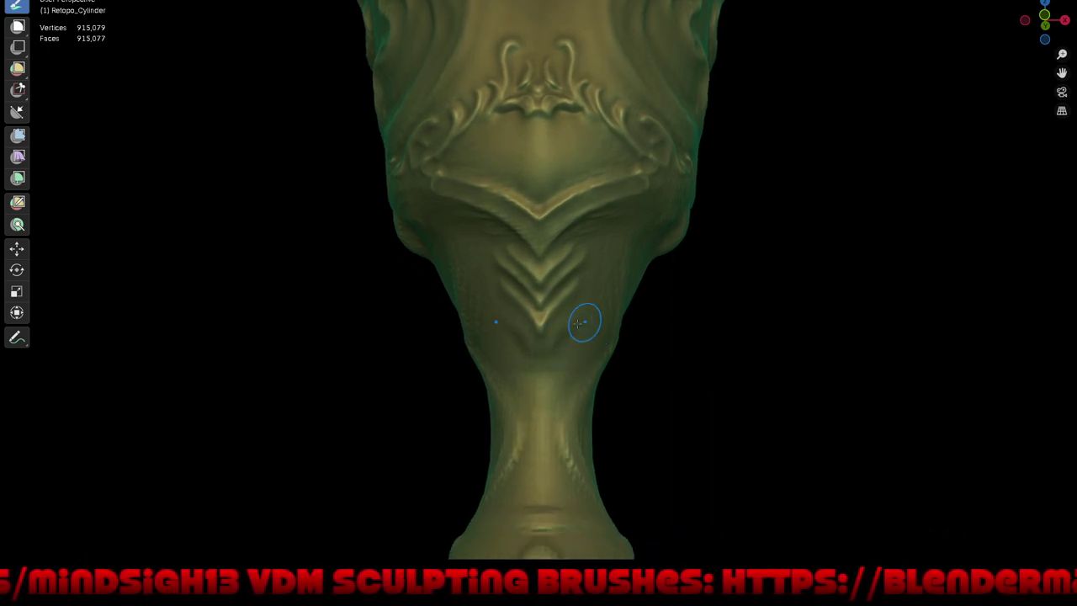
middle_click_drag(552, 372, 567, 289)
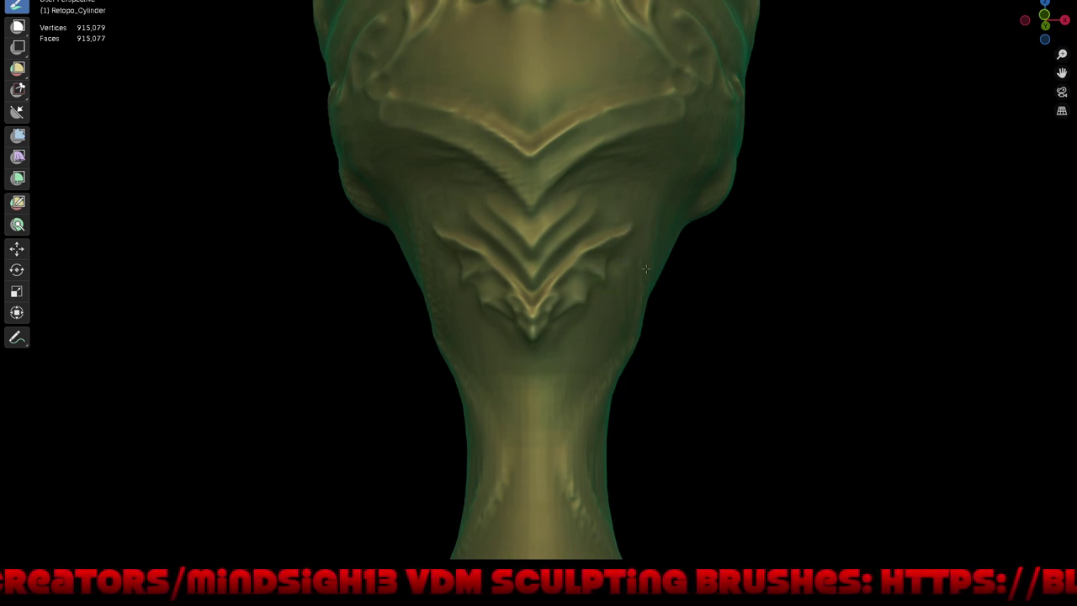
middle_click_drag(623, 227, 617, 227)
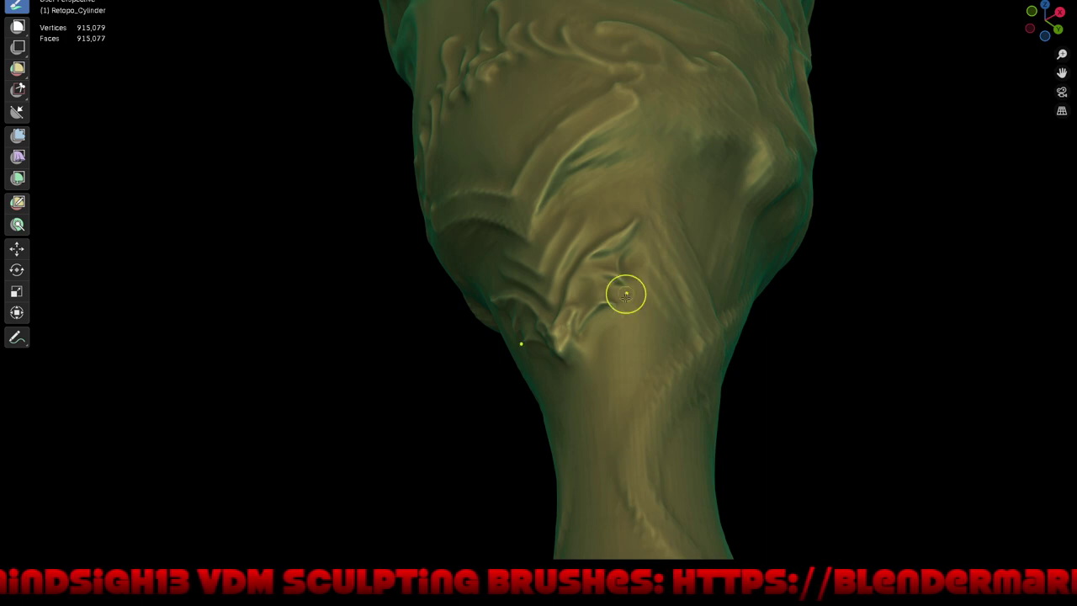
key("KP_1")
Step: Zoom out and save the goblet sculpt file from the save/open pie menu
scroll(682, 302, "down", 3)
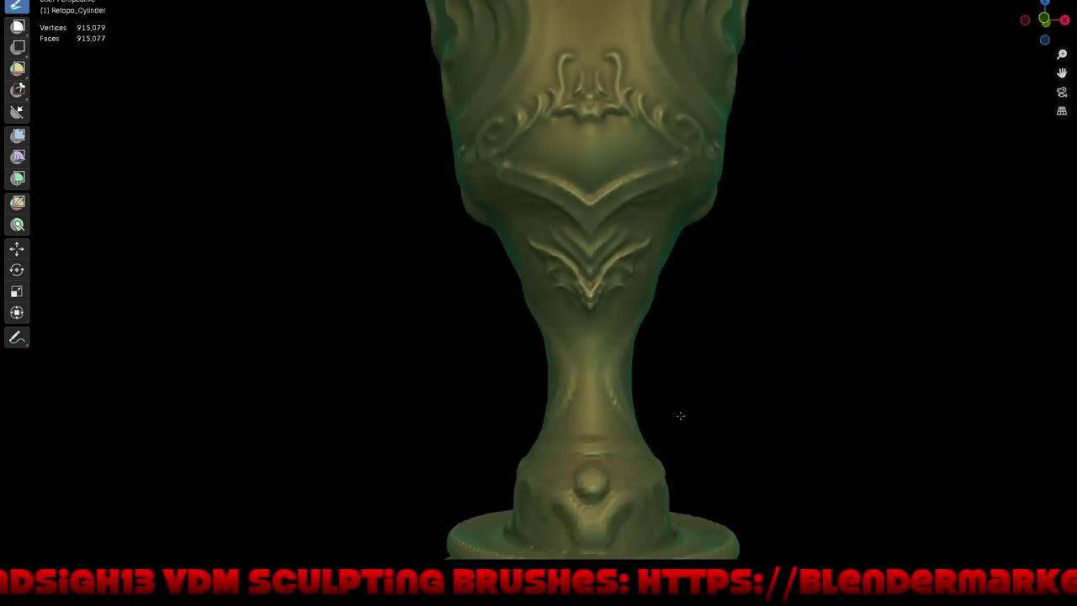
scroll(673, 317, "down", 2)
scroll(656, 307, "down", 2)
scroll(673, 320, "down", 3)
mouse_move(692, 332)
middle_mouse_down()
mouse_move(657, 346)
mouse_move(704, 358)
mouse_move(708, 334)
mouse_move(644, 320)
mouse_move(711, 311)
mouse_move(663, 296)
middle_mouse_up()
key("w")
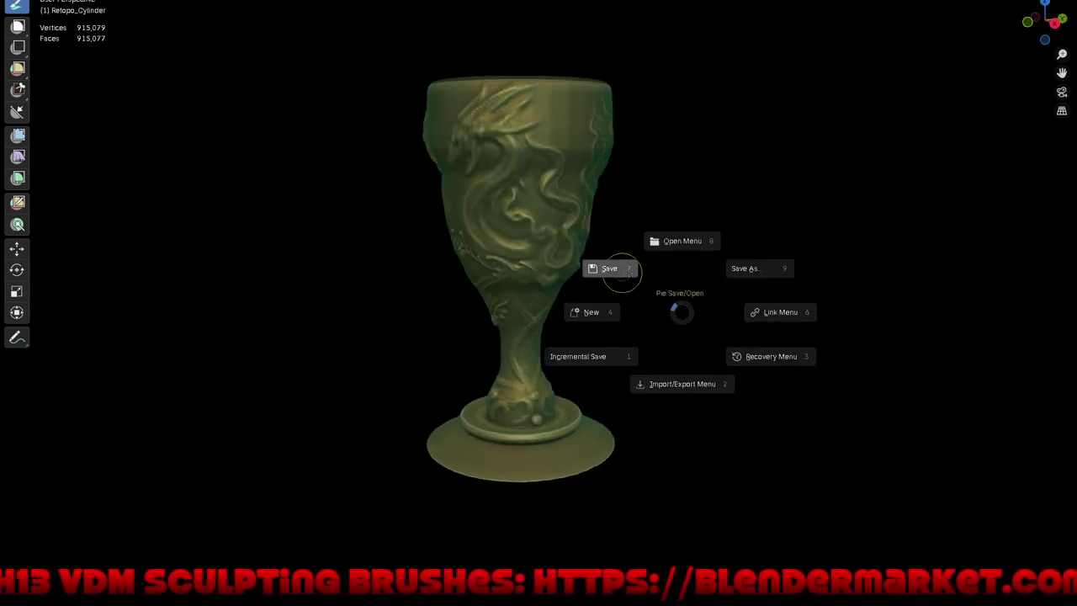
left_click(609, 269)
Step: Switch back to the Draw Sharp brush from the Q favourites list
mouse_move(645, 295)
middle_mouse_down()
mouse_move(710, 334)
mouse_move(701, 339)
mouse_move(632, 258)
mouse_move(577, 302)
mouse_move(661, 317)
mouse_move(579, 304)
mouse_move(584, 342)
mouse_move(808, 334)
mouse_move(680, 354)
middle_mouse_up()
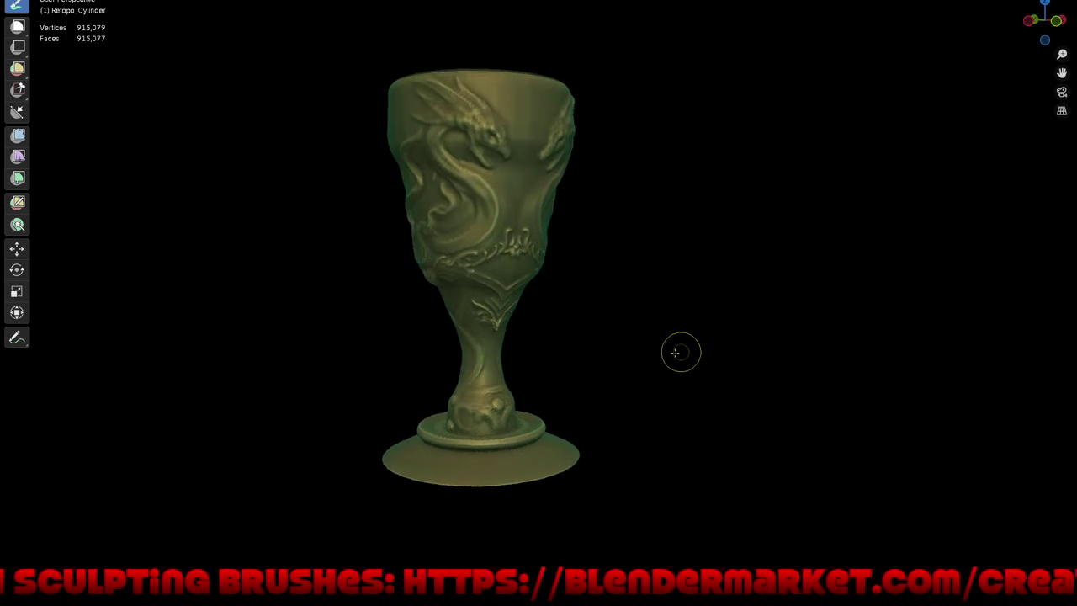
key("q")
left_click(626, 329)
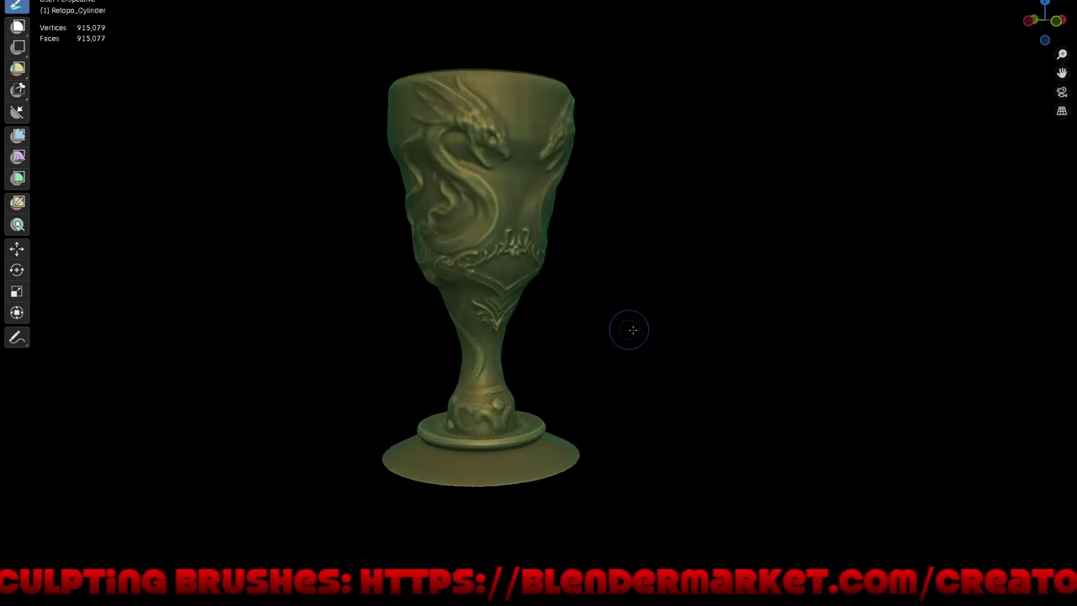
mouse_move(586, 303)
middle_mouse_down("shift")
mouse_move(677, 334)
mouse_move(642, 320)
mouse_move(581, 253)
middle_mouse_up("shift")
Step: Orbit and zoom around the goblet to frame the dragon relief up close
scroll(634, 324, "up", 2)
scroll(605, 307, "up", 2)
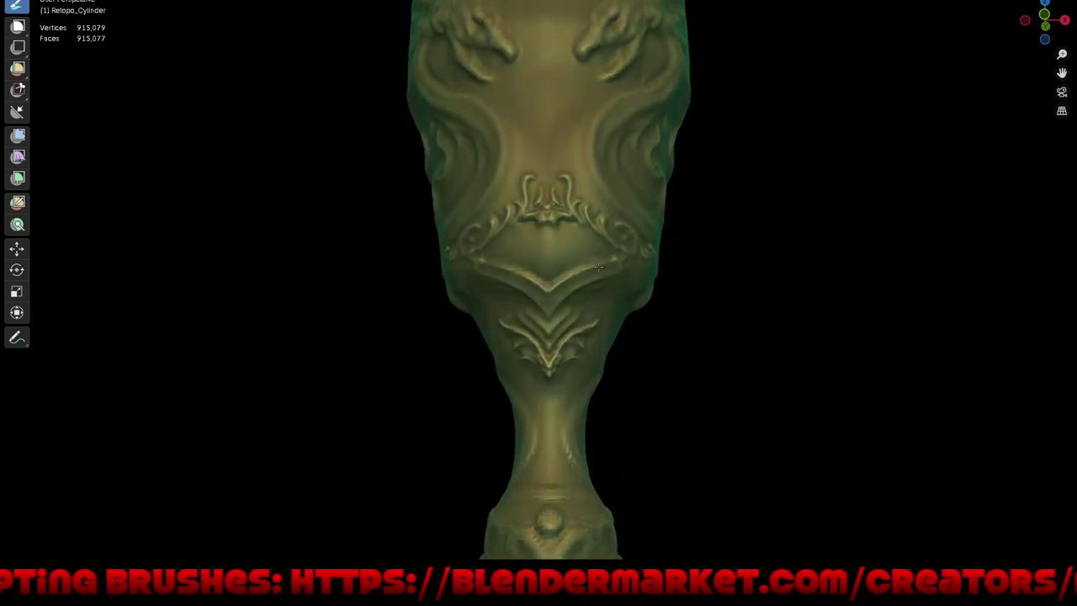
scroll(572, 219, "up", 1)
scroll(566, 193, "up", 2)
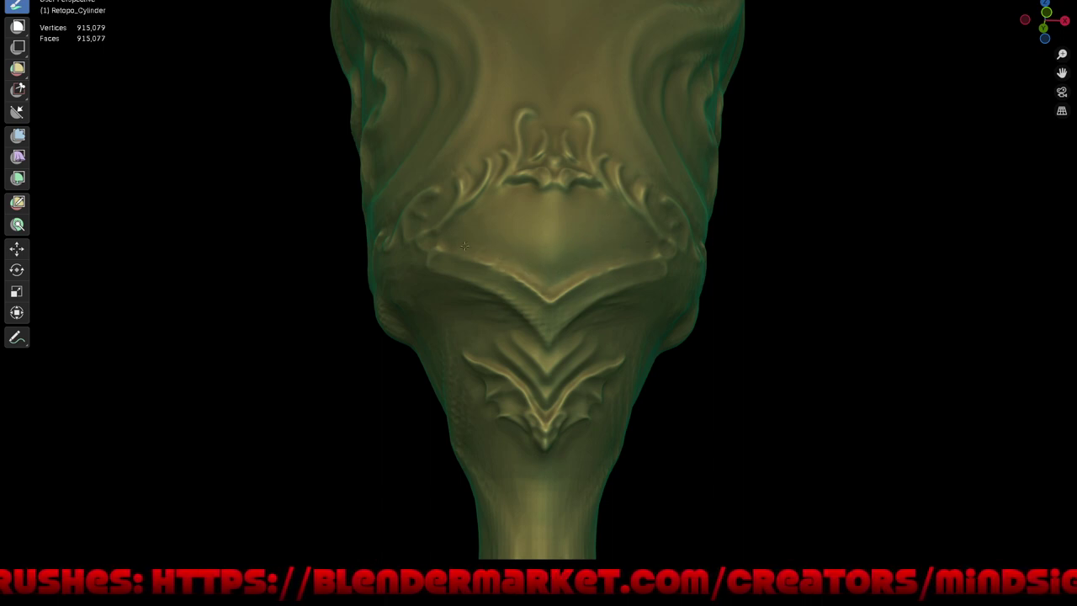
middle_click_drag(654, 272, 625, 243)
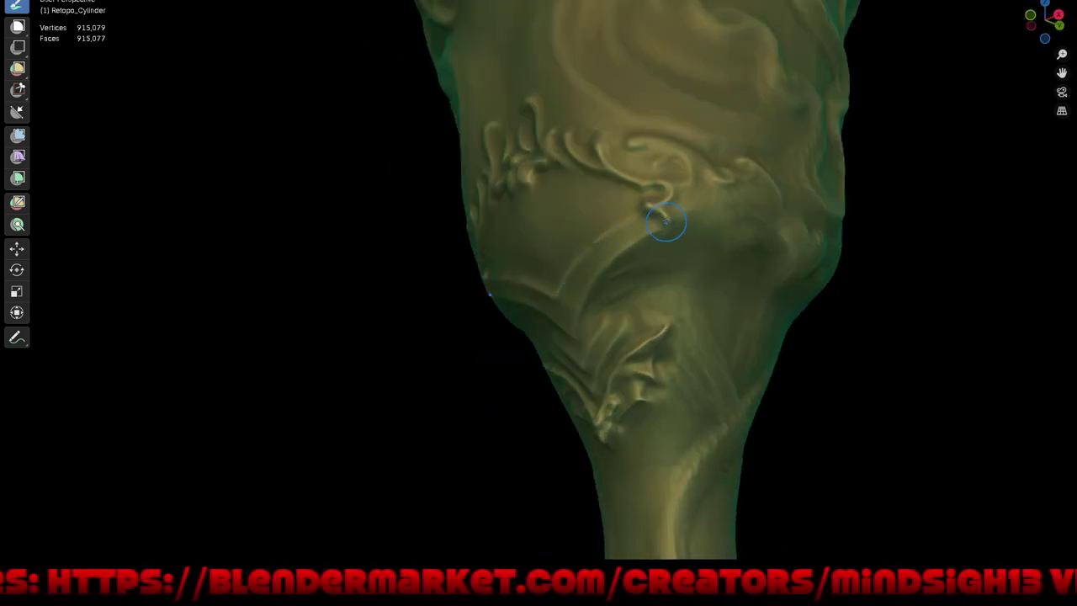
middle_click_drag(666, 221, 553, 93)
scroll(580, 155, "down", 5)
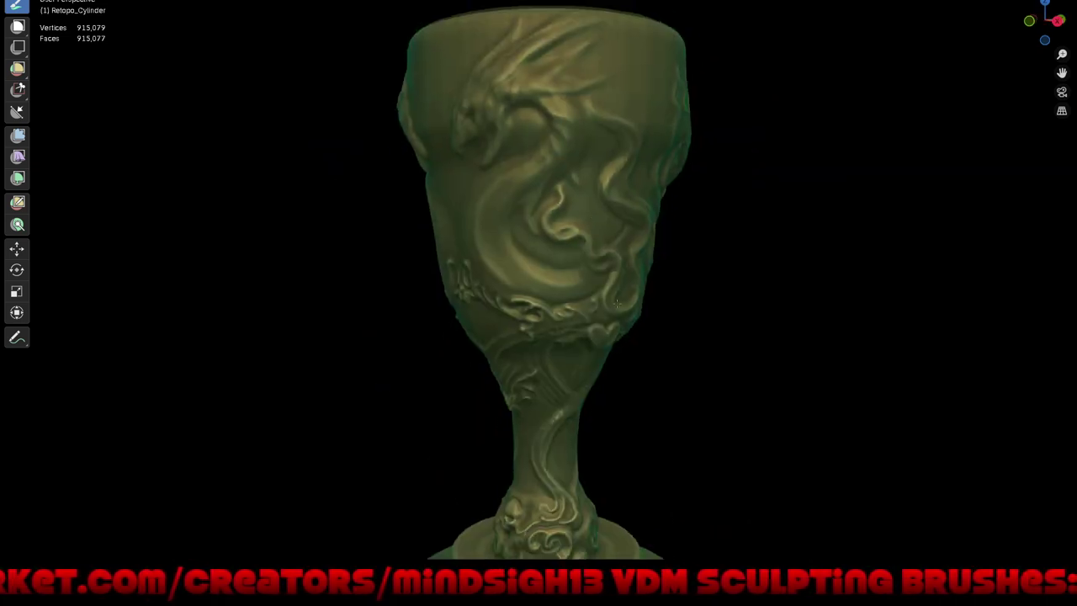
scroll(606, 252, "down", 3)
mouse_move(615, 286)
middle_mouse_down()
mouse_move(648, 261)
mouse_move(695, 331)
middle_mouse_up()
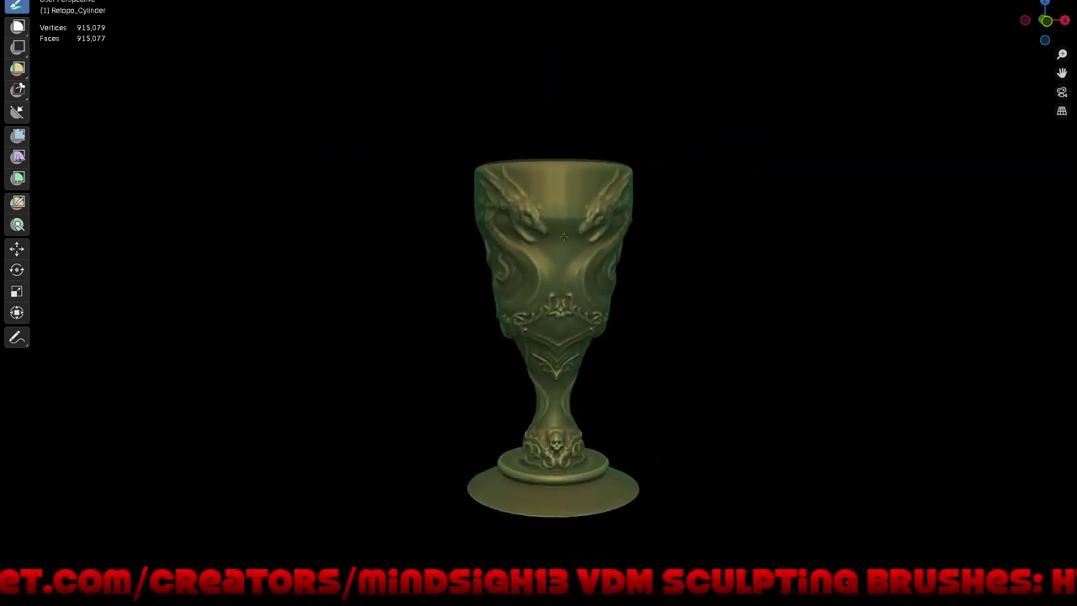
scroll(673, 295, "up", 2)
middle_click_drag(673, 295, 650, 251)
scroll(649, 251, "up", 2)
scroll(614, 240, "up", 1)
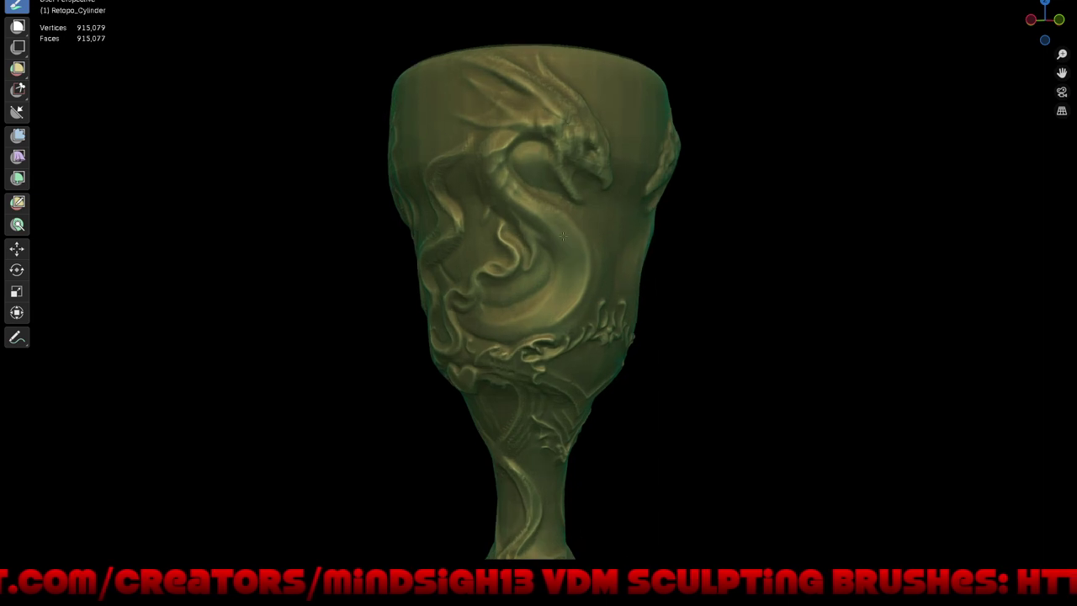
scroll(589, 244, "up", 1)
scroll(579, 246, "up", 1)
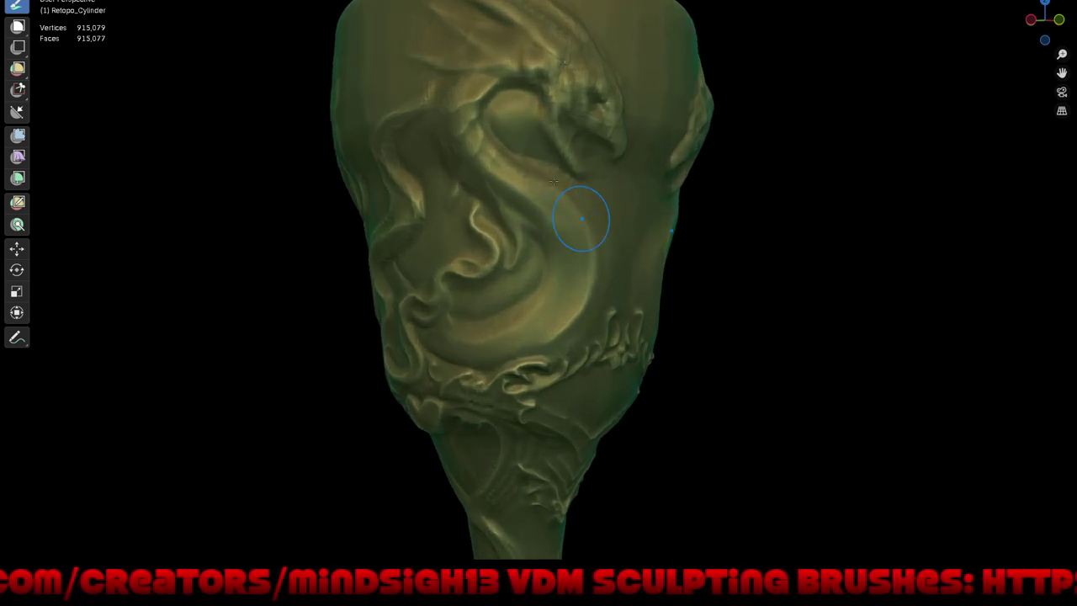
scroll(560, 160, "up", 1)
scroll(559, 163, "up", 1)
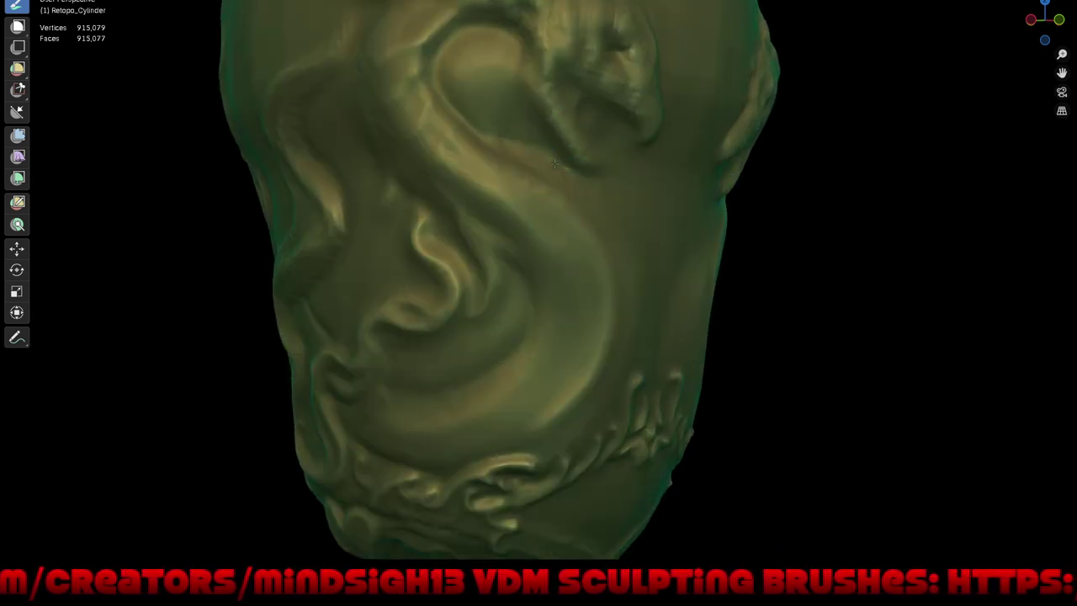
Step: Carve four crease strokes along the dragon's neck and into its head
left_click_drag(449, 95, 532, 159)
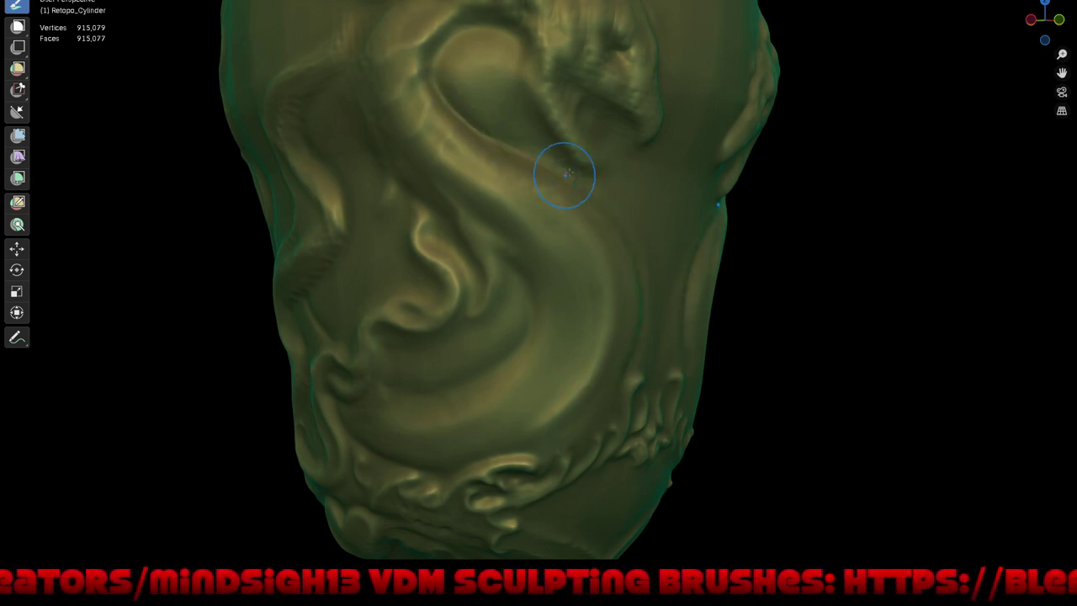
left_click_drag(533, 121, 574, 159)
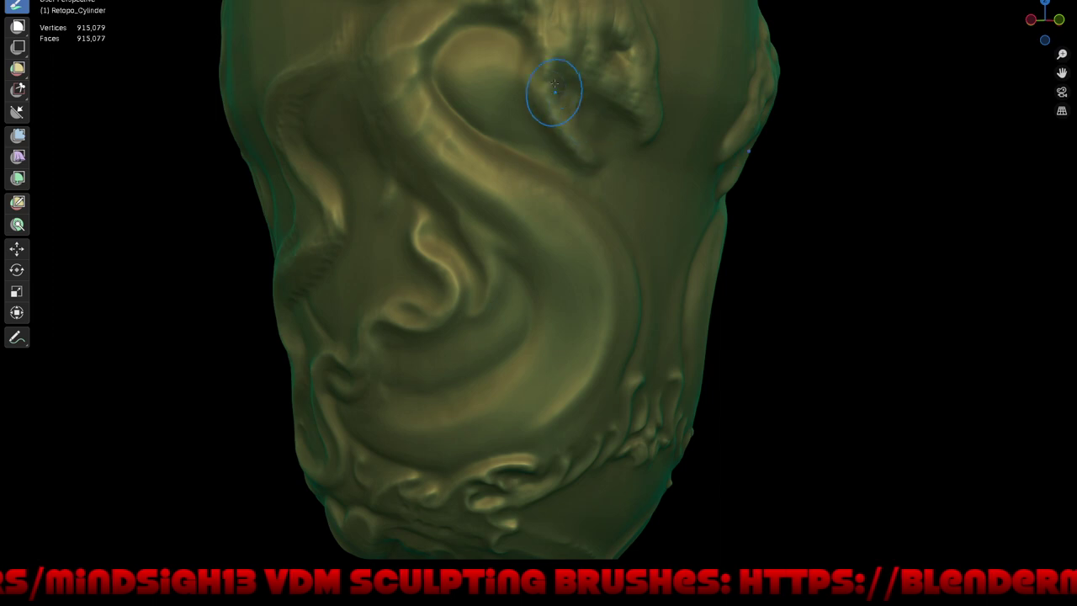
left_click_drag(553, 92, 609, 89)
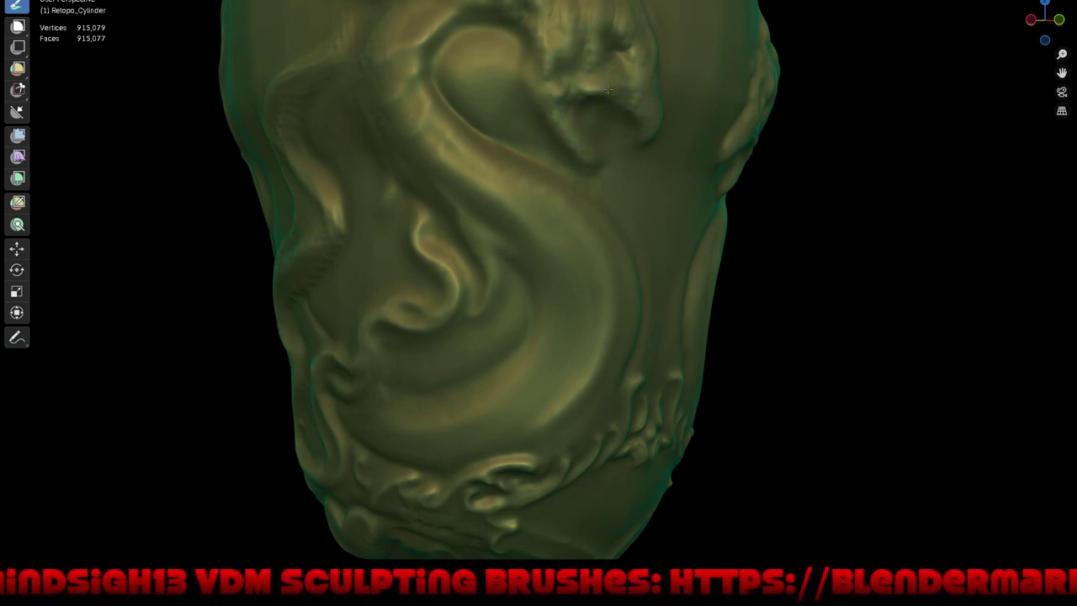
left_click_drag(618, 93, 614, 63)
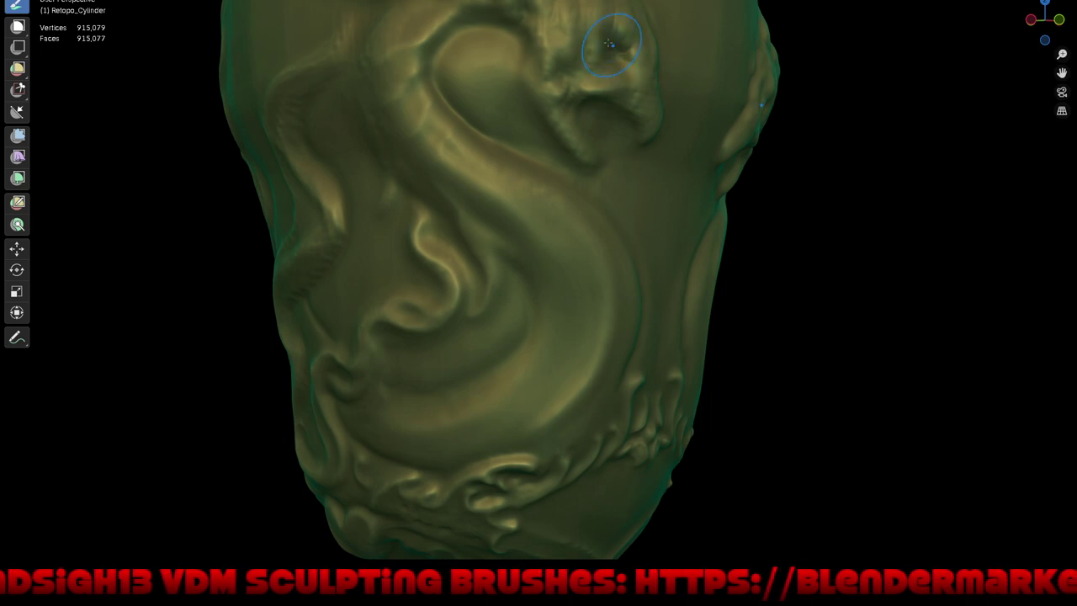
scroll(629, 101, "down", 3)
scroll(628, 189, "down", 1)
mouse_move(627, 189)
middle_mouse_down()
mouse_move(624, 249)
mouse_move(637, 228)
middle_mouse_up()
scroll(503, 127, "up", 3)
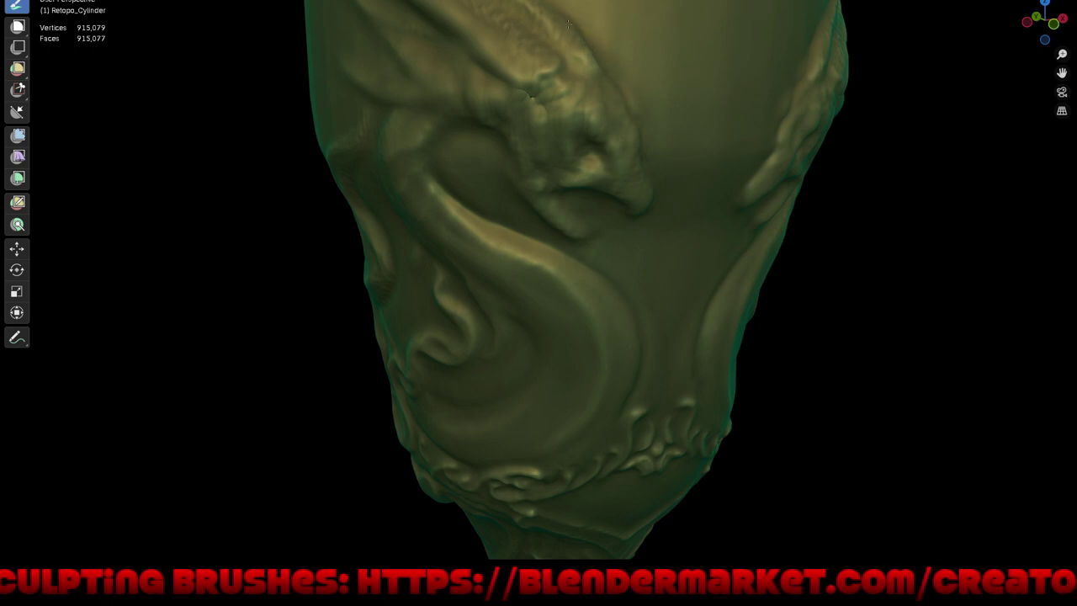
scroll(589, 84, "down", 8)
Step: Stroke one symmetric crease groove between the twin dragon heads at the cup's rim
mouse_move(614, 143)
middle_mouse_down()
mouse_move(716, 224)
mouse_move(681, 194)
middle_mouse_up()
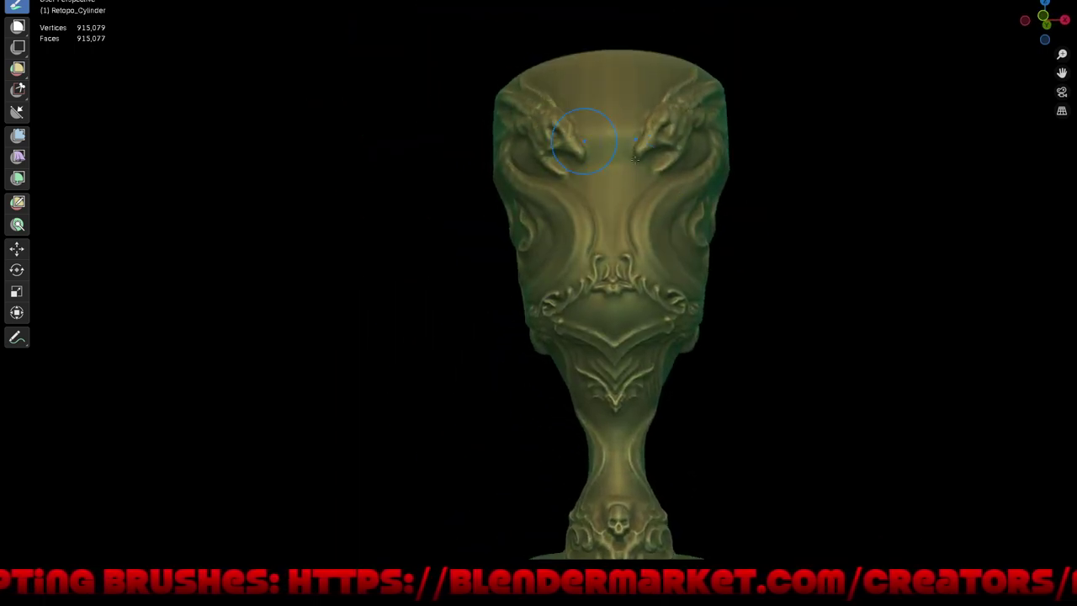
scroll(635, 151, "up", 1)
scroll(632, 138, "up", 2)
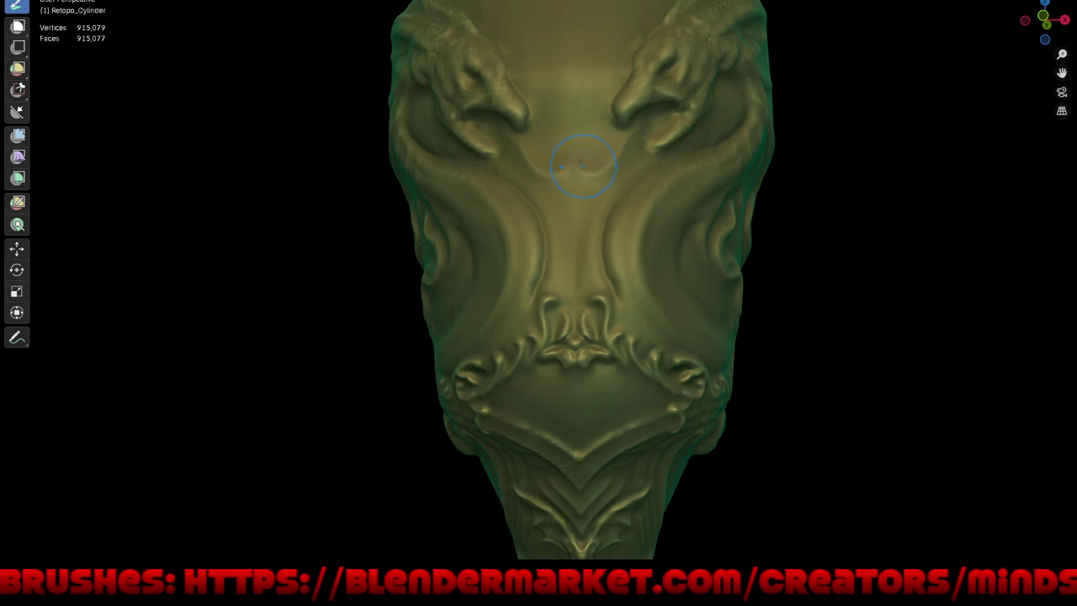
left_click_drag(579, 168, 609, 169)
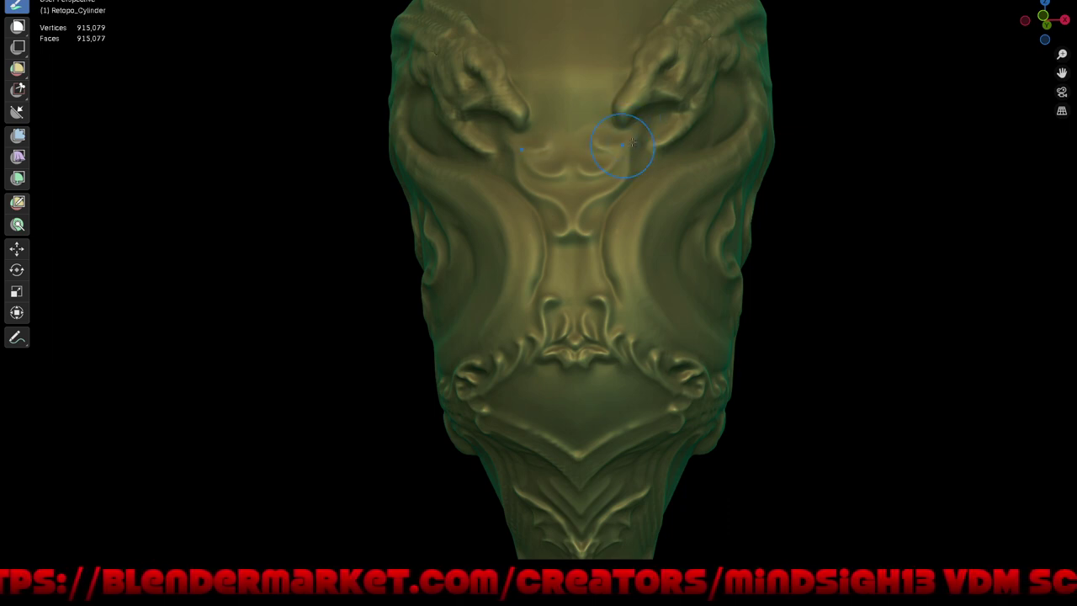
scroll(640, 128, "down", 5)
scroll(648, 134, "down", 2)
middle_click_drag(665, 108, 661, 236, "shift")
scroll(587, 174, "up", 2)
scroll(587, 174, "up", 1)
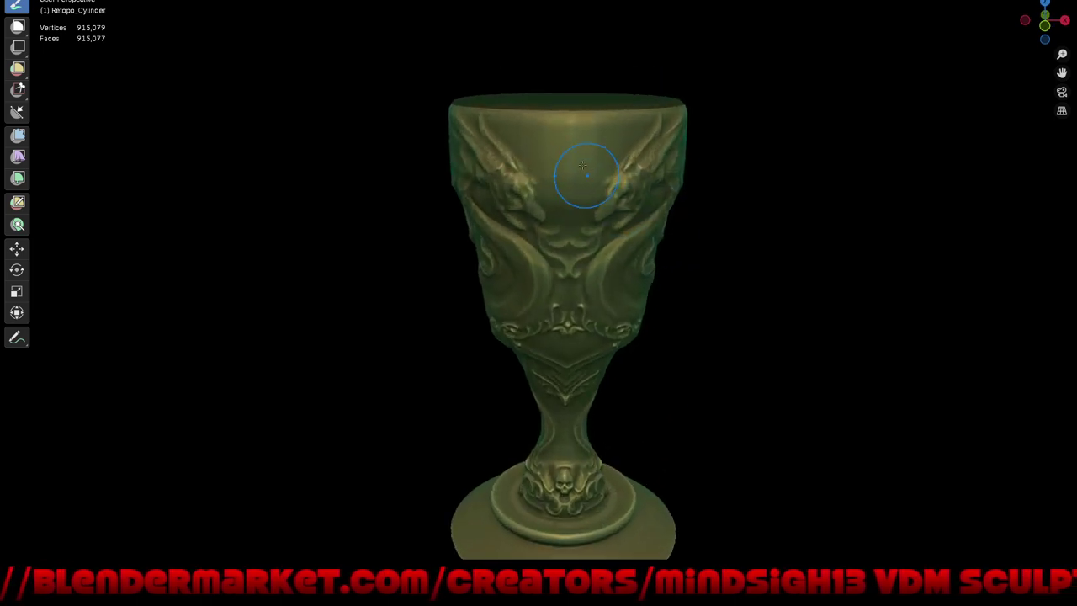
middle_click_drag(577, 173, 577, 193)
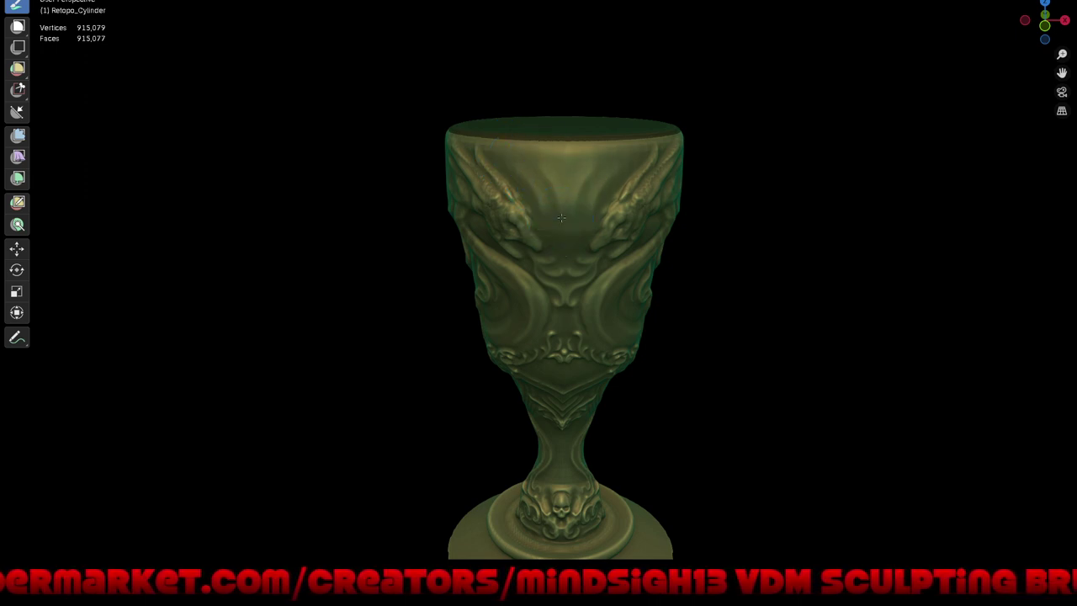
middle_click_drag(677, 181, 637, 181)
scroll(637, 169, "up", 3)
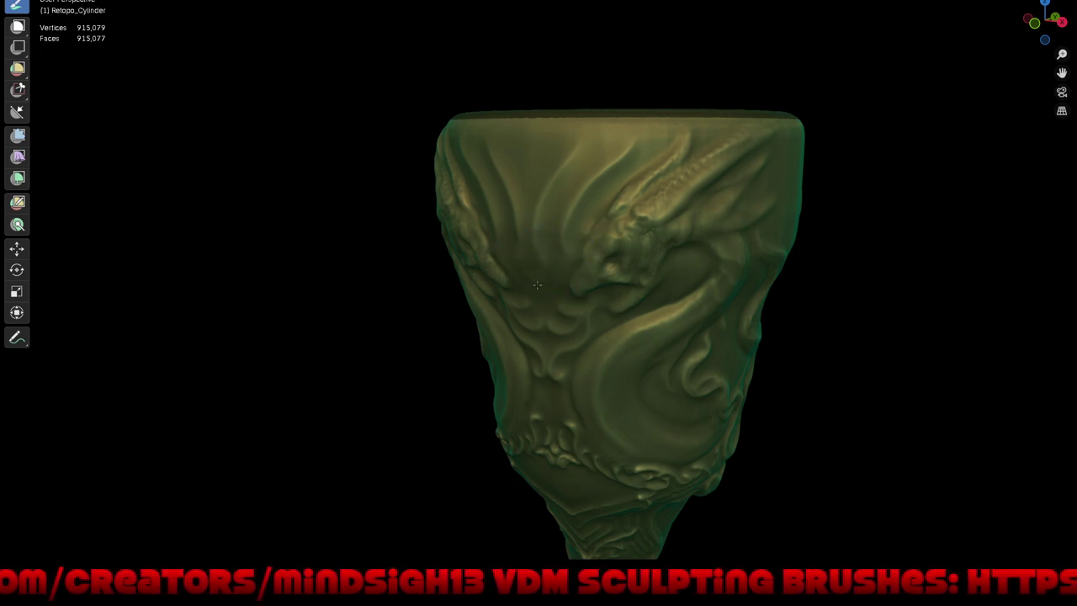
scroll(558, 248, "down", 5)
mouse_move(644, 364)
middle_mouse_down()
mouse_move(657, 312)
mouse_move(630, 247)
mouse_move(647, 211)
mouse_move(648, 289)
mouse_move(578, 282)
middle_mouse_up()
mouse_move(683, 273)
middle_mouse_down()
mouse_move(693, 214)
mouse_move(648, 216)
middle_mouse_up()
scroll(577, 120, "up", 2)
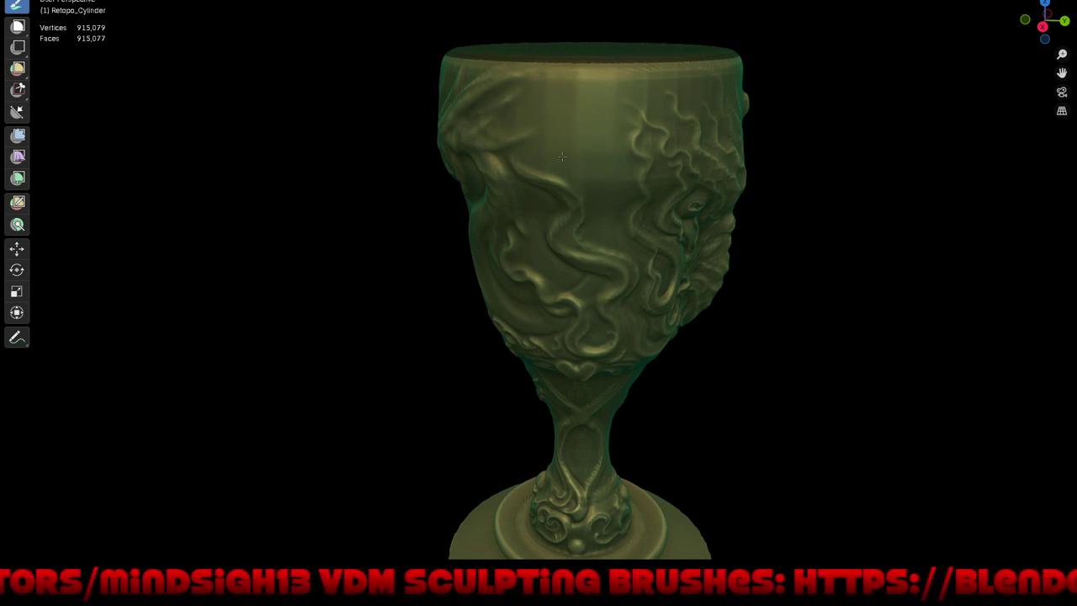
scroll(620, 171, "down", 2)
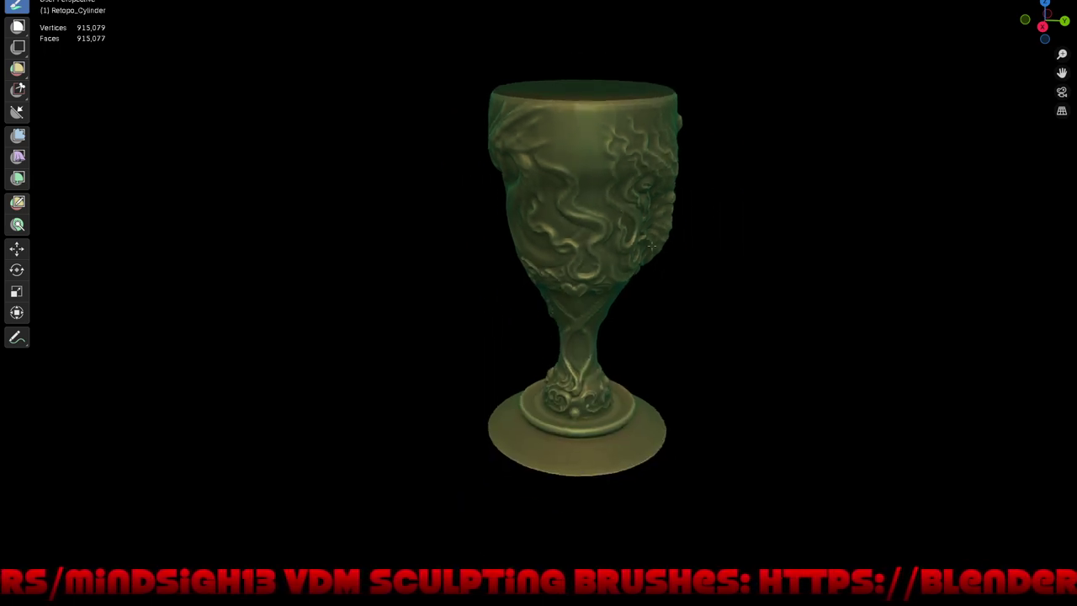
middle_click_drag(620, 171, 564, 180)
scroll(585, 175, "up", 5)
Step: Carve two crease strokes into the swirling carving on the bowl's back above the stem
middle_click_drag(620, 235, 544, 147)
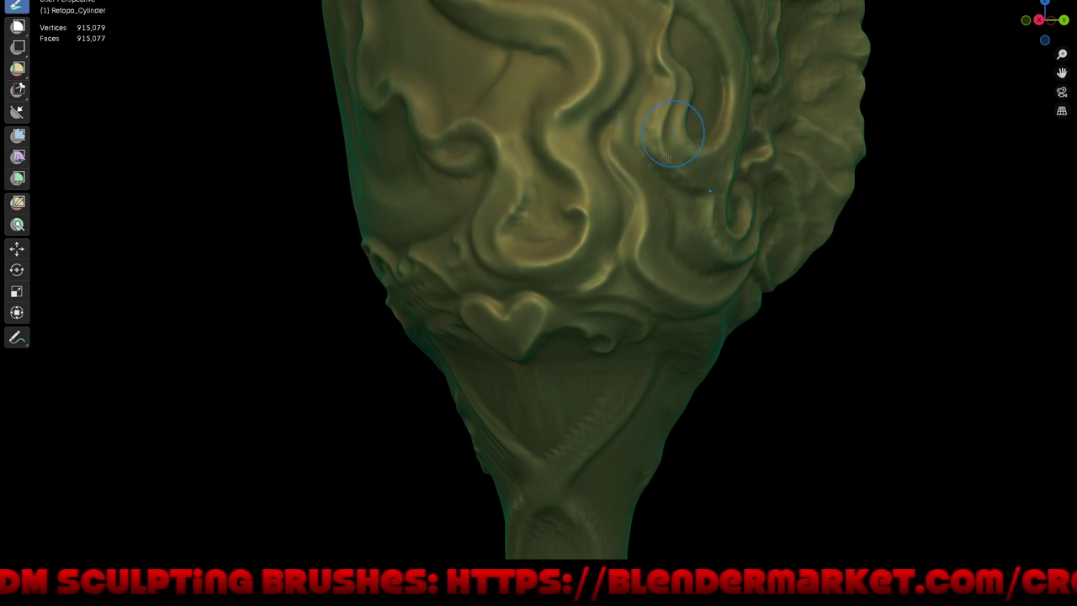
middle_click_drag(635, 99, 614, 102)
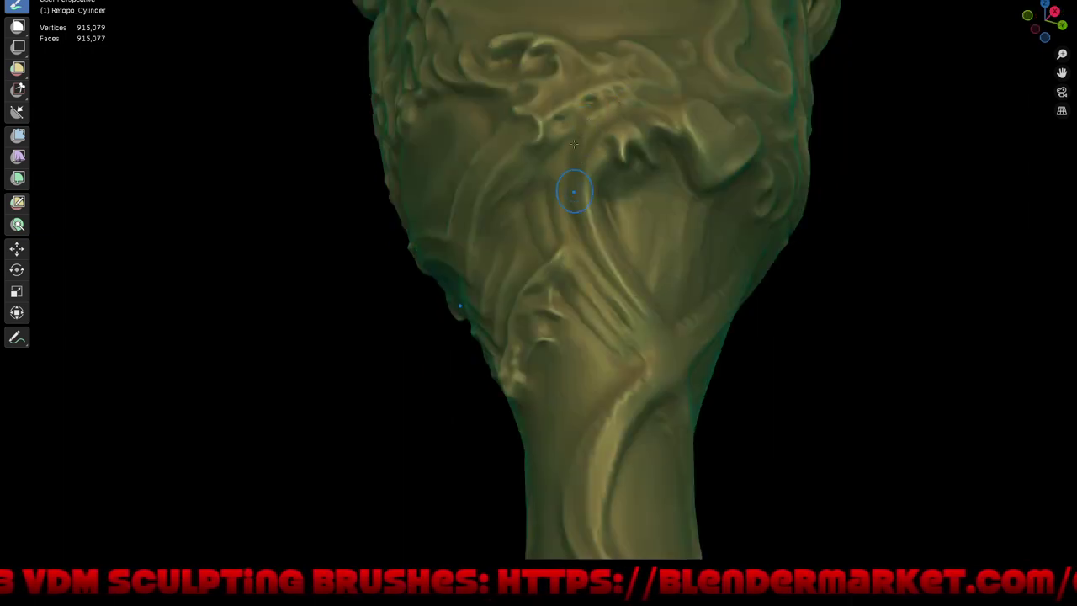
middle_click_drag(574, 191, 572, 198)
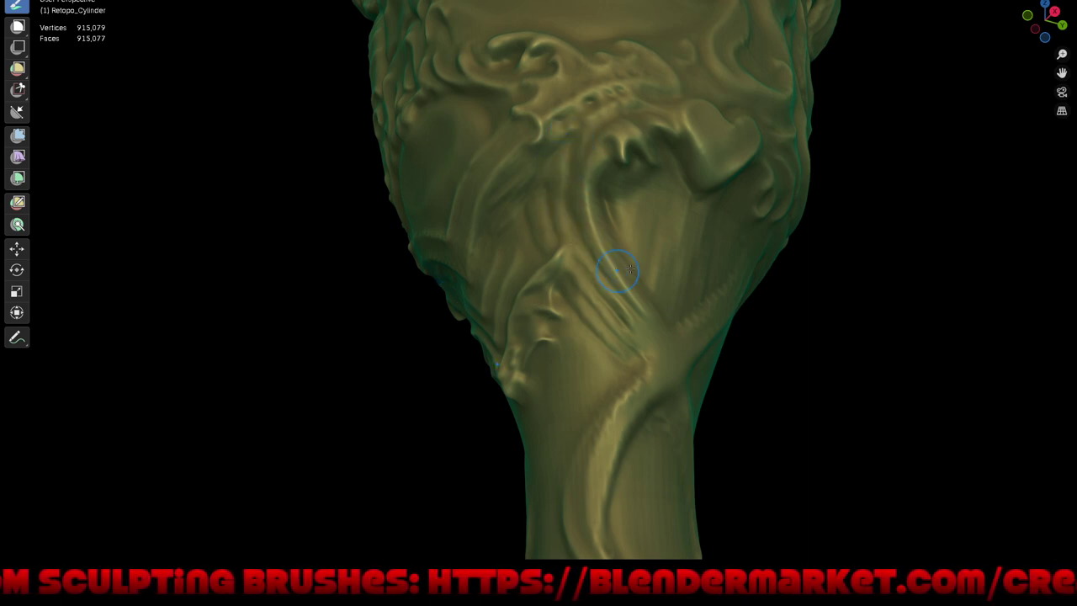
mouse_move(573, 204)
left_mouse_down()
mouse_move(558, 159)
mouse_move(555, 176)
left_mouse_up()
mouse_move(561, 218)
left_mouse_down()
mouse_move(568, 130)
mouse_move(551, 139)
mouse_move(540, 214)
left_mouse_up()
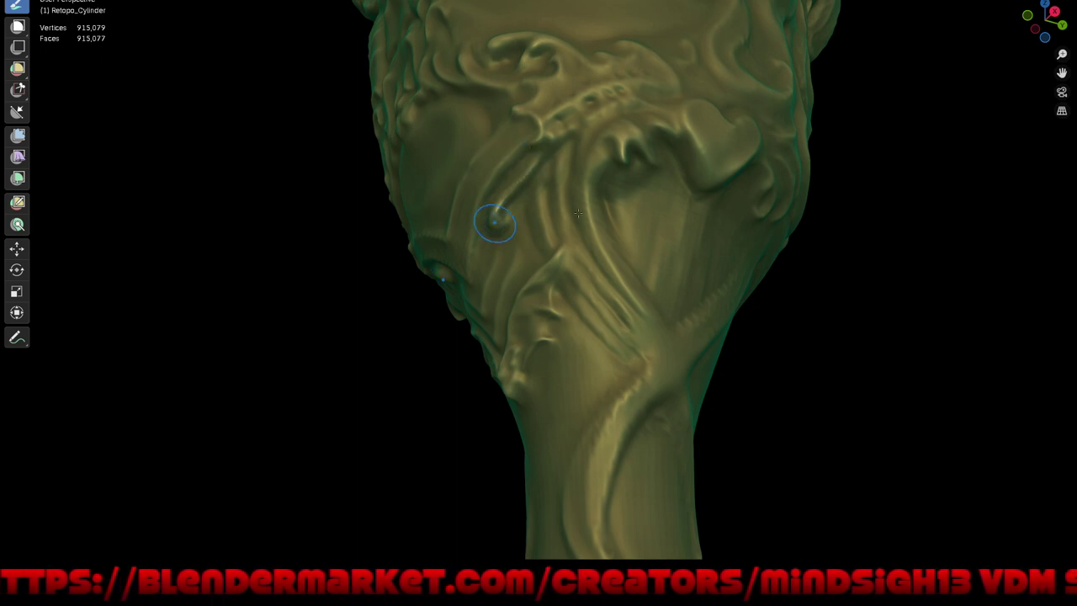
Step: Orbit and zoom to frame the chevron ornament below the goblet bowl
scroll(578, 214, "down", 5)
scroll(640, 235, "down", 3)
middle_click_drag(699, 257, 752, 257)
scroll(778, 306, "down", 2)
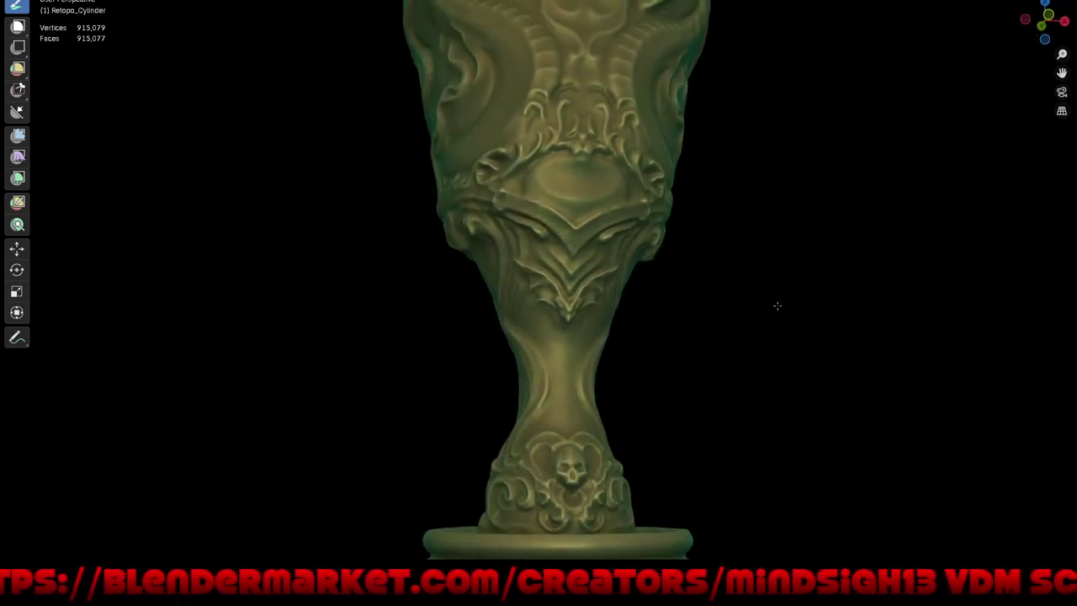
middle_click_drag(778, 305, 614, 259)
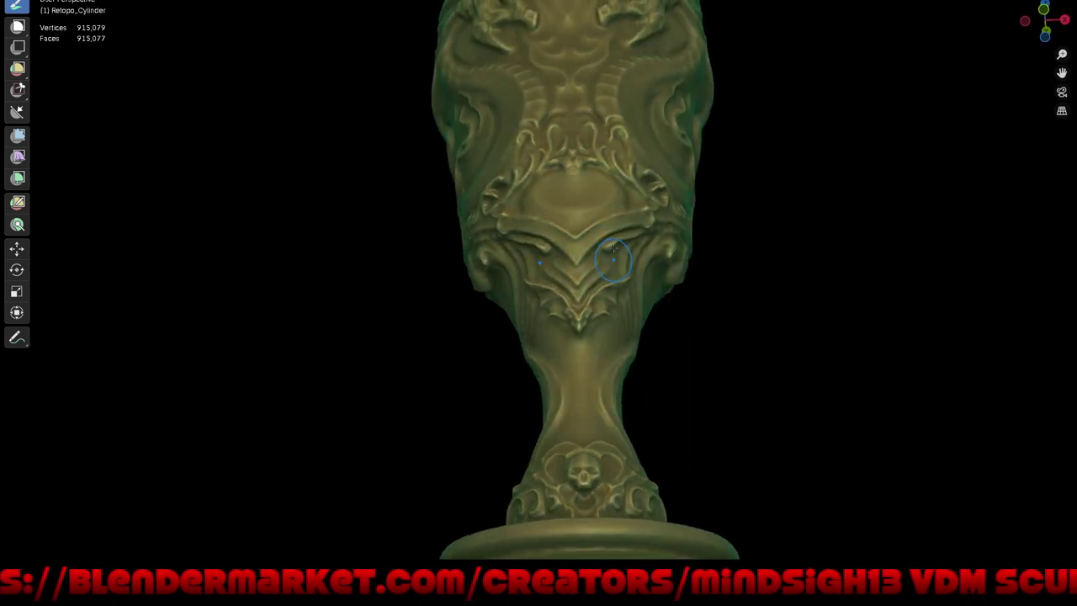
scroll(613, 259, "up", 3)
scroll(612, 219, "up", 2)
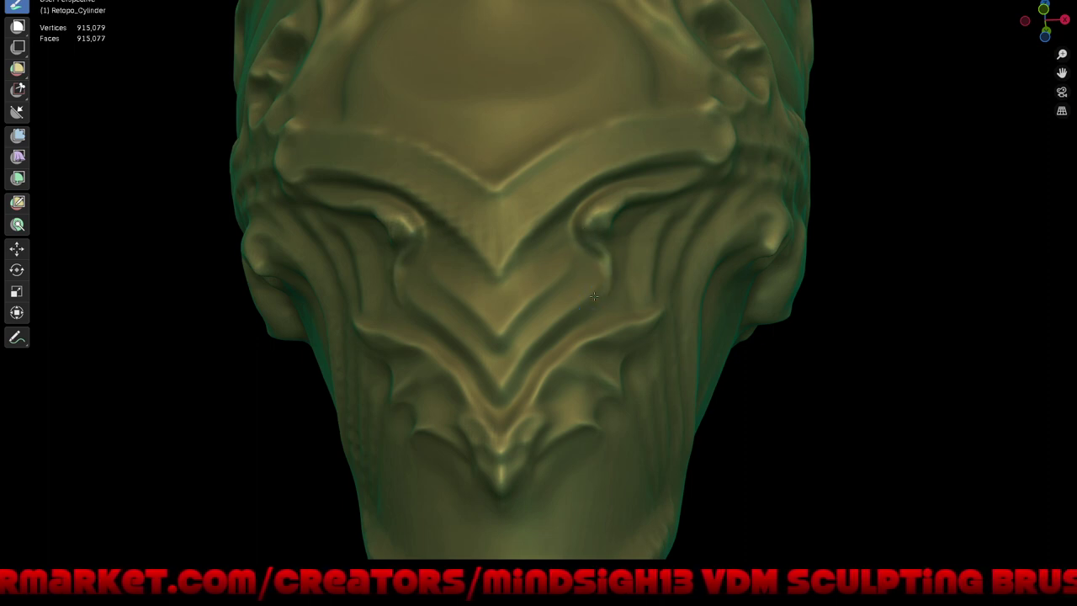
scroll(671, 320, "down", 5)
mouse_move(671, 319)
middle_mouse_down()
mouse_move(685, 264)
mouse_move(688, 298)
mouse_move(673, 306)
middle_mouse_up()
scroll(629, 277, "up", 2)
scroll(614, 269, "up", 2)
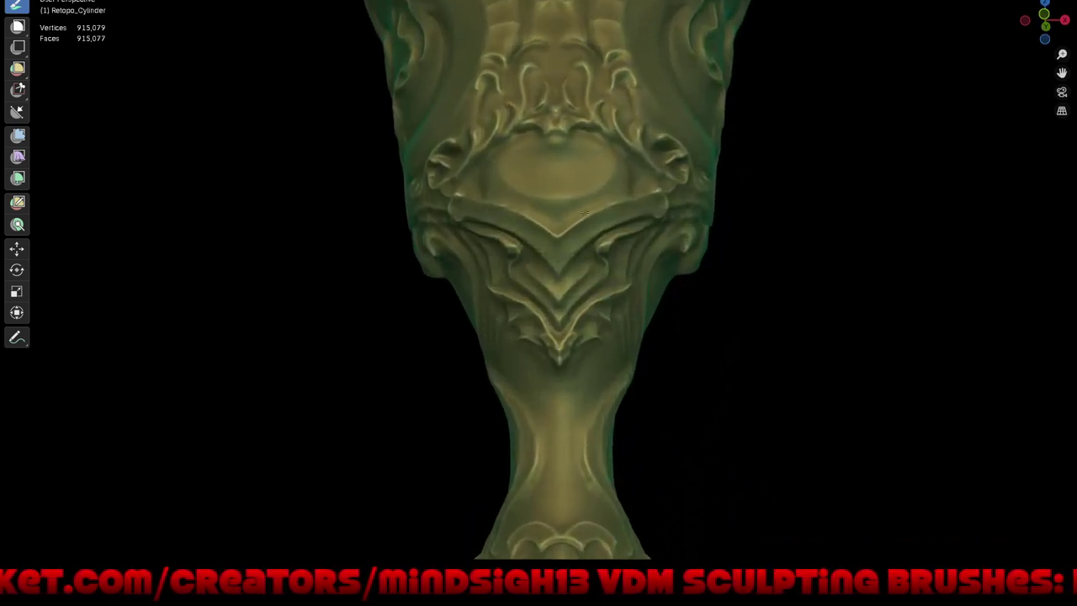
scroll(598, 252, "up", 1)
scroll(580, 238, "up", 2)
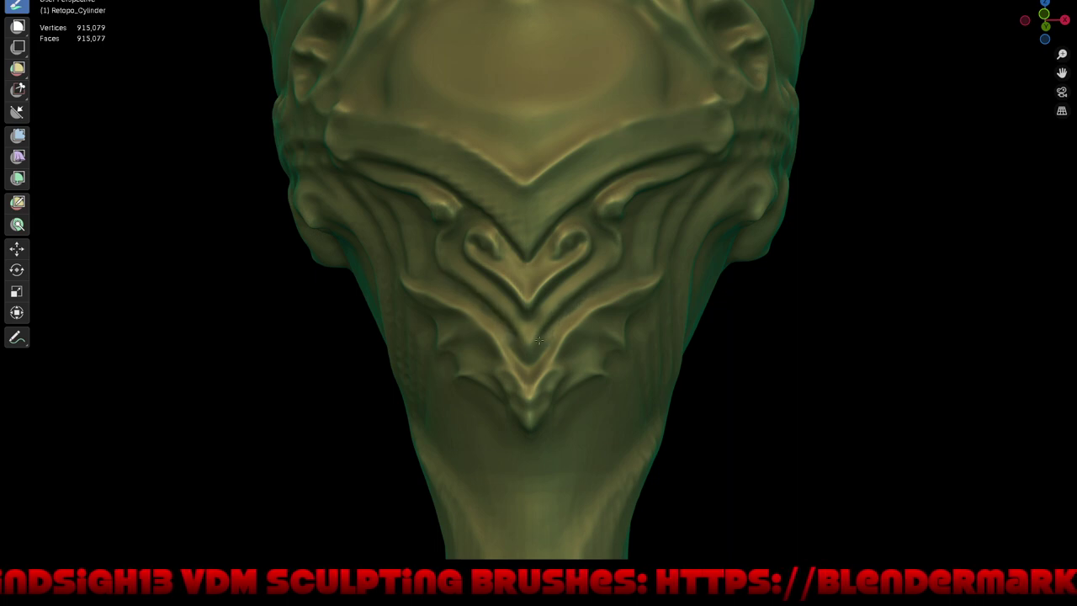
Step: Stroke mirrored X-symmetry curling detail along the chevron ridge
left_click_drag(538, 358, 606, 295)
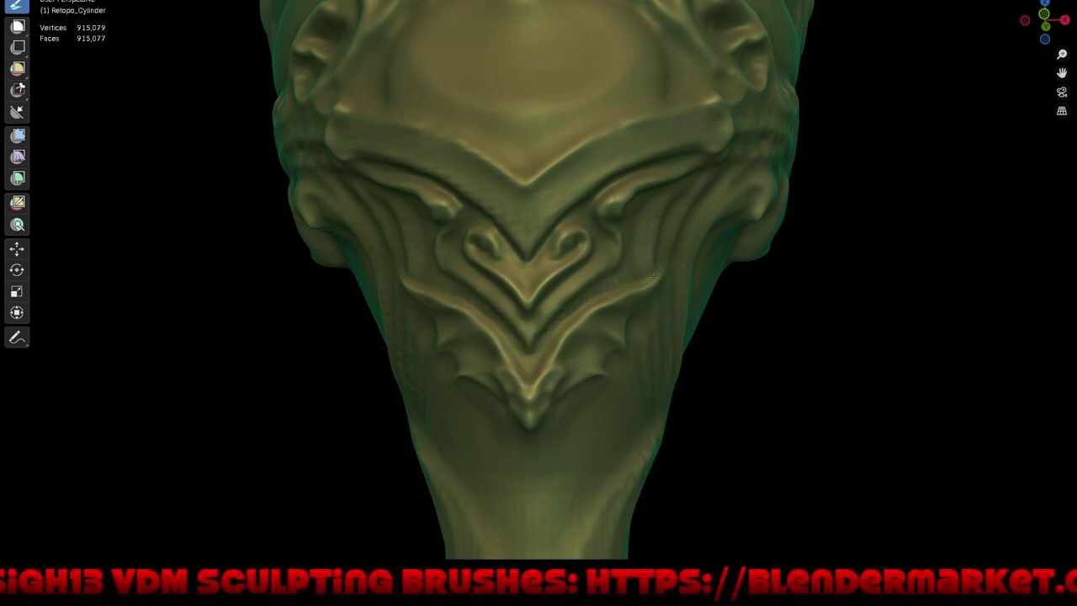
scroll(665, 294, "down", 3)
scroll(677, 310, "down", 2)
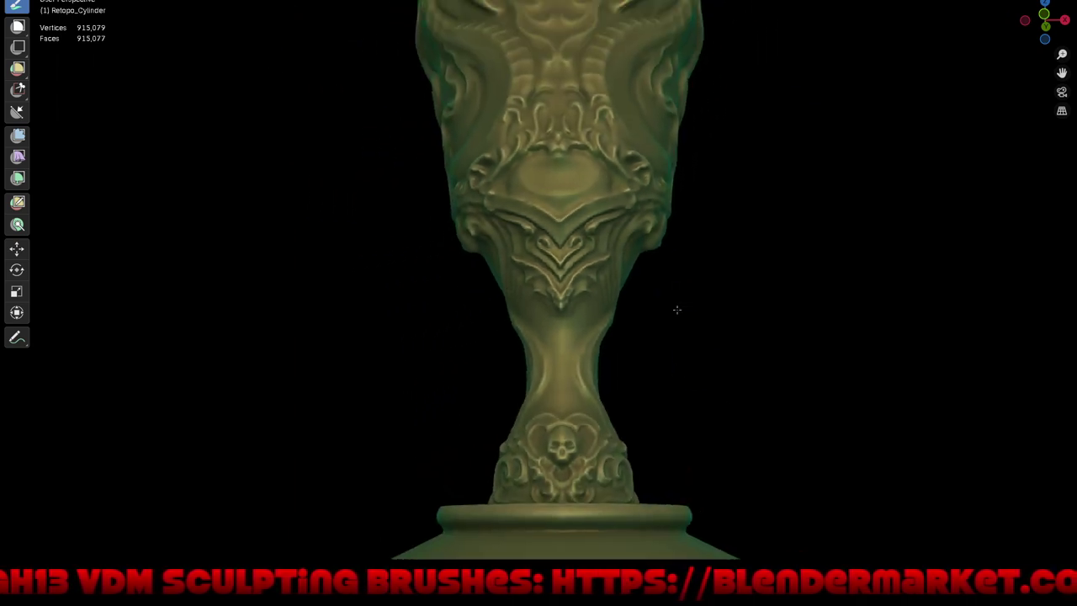
scroll(673, 252, "down", 2)
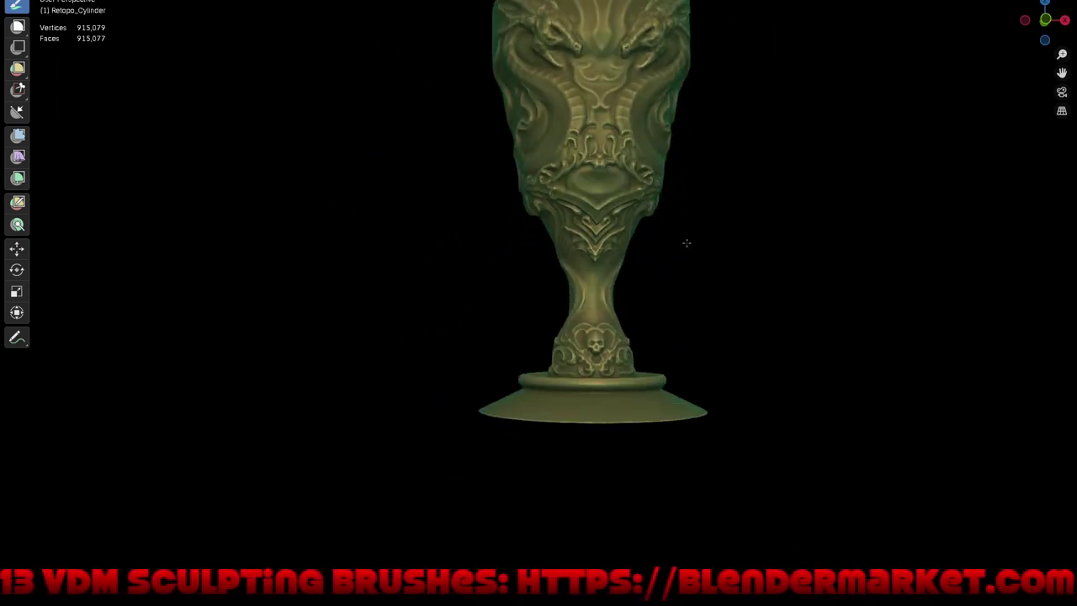
scroll(695, 233, "down", 2)
mouse_move(662, 297)
middle_mouse_down()
mouse_move(781, 284)
mouse_move(685, 283)
mouse_move(791, 283)
mouse_move(745, 281)
mouse_move(841, 259)
mouse_move(707, 260)
mouse_move(786, 248)
mouse_move(743, 216)
mouse_move(693, 241)
mouse_move(680, 233)
mouse_move(685, 208)
mouse_move(440, 243)
mouse_move(697, 244)
middle_mouse_up()
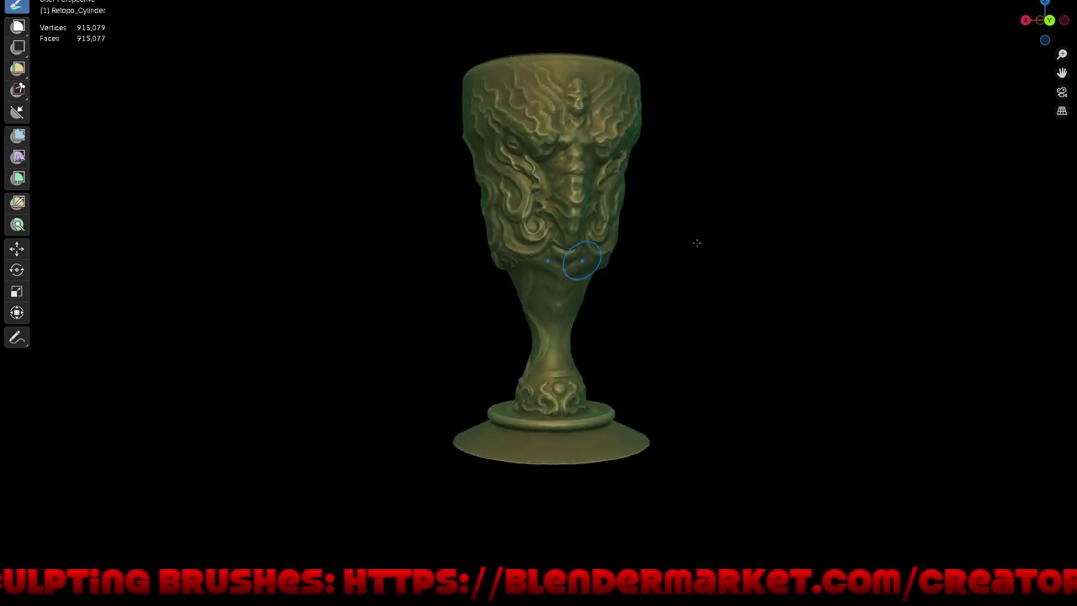
Step: Save the goblet file via Ctrl+S and the Save option
key("ctrl+s")
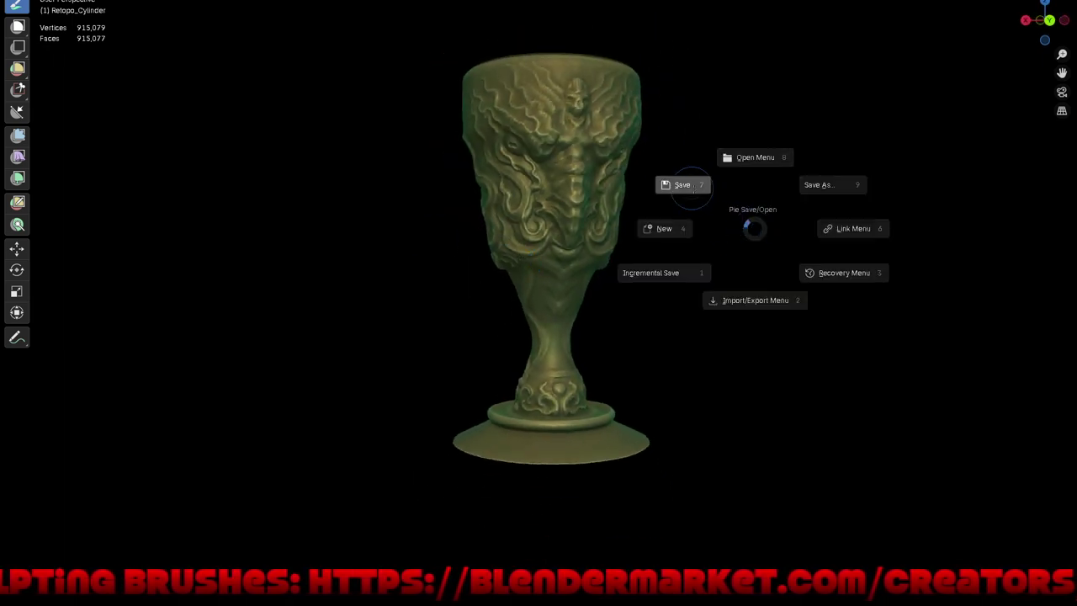
left_click(688, 187)
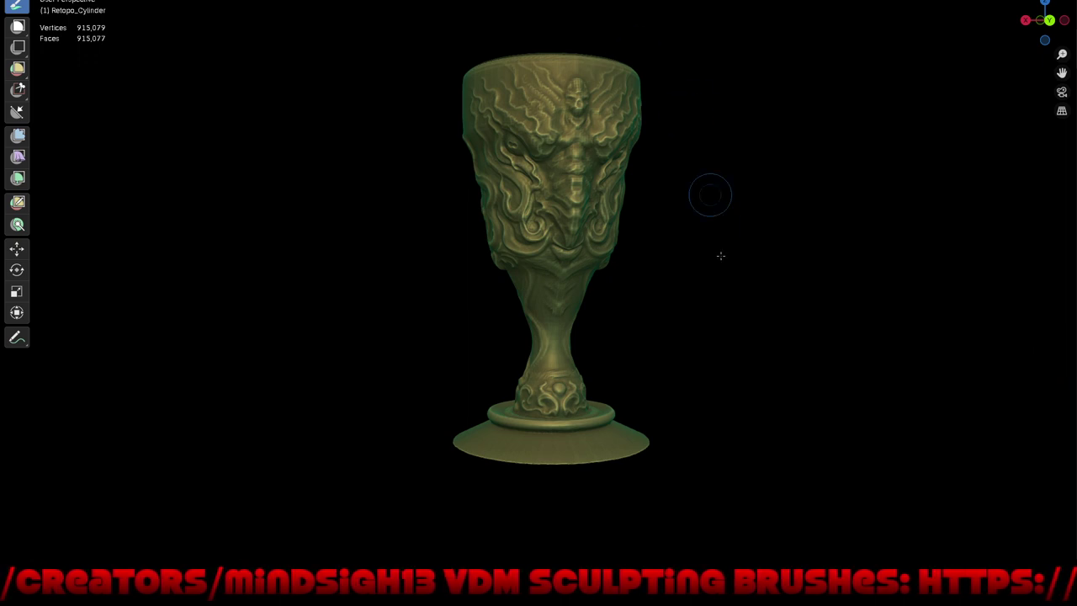
mouse_move(732, 305)
middle_mouse_down()
mouse_move(710, 268)
mouse_move(718, 249)
mouse_move(671, 267)
middle_mouse_up()
scroll(609, 307, "up", 2)
mouse_move(608, 307)
middle_mouse_down()
mouse_move(665, 274)
mouse_move(649, 308)
mouse_move(324, 321)
mouse_move(385, 312)
middle_mouse_up()
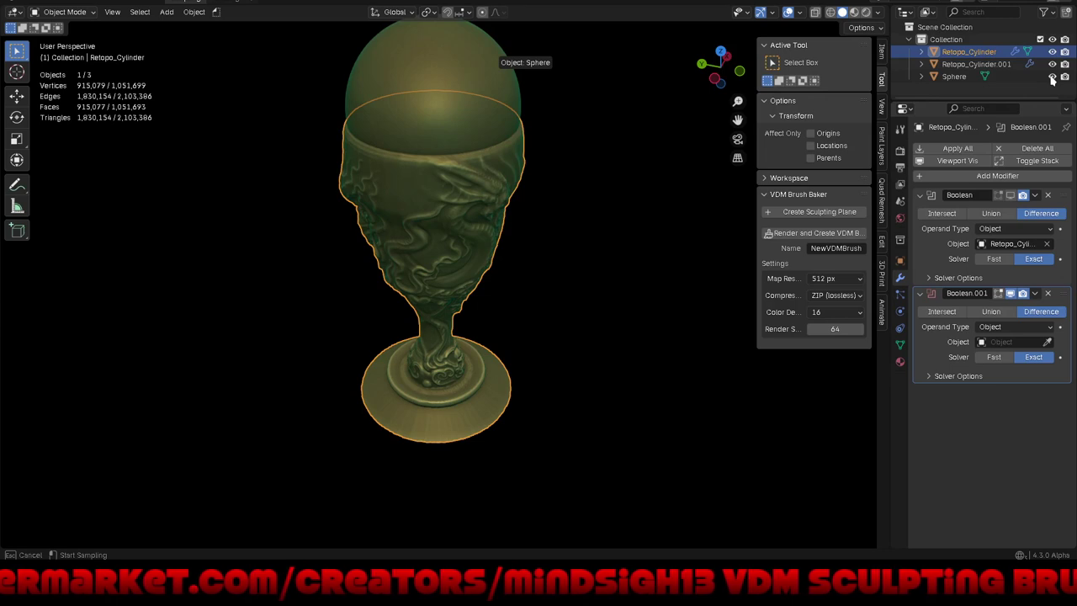
Step: Hide the Retopo_Cylinder.001 lid in the Outliner to reveal the hollowed cup
left_click(1051, 77)
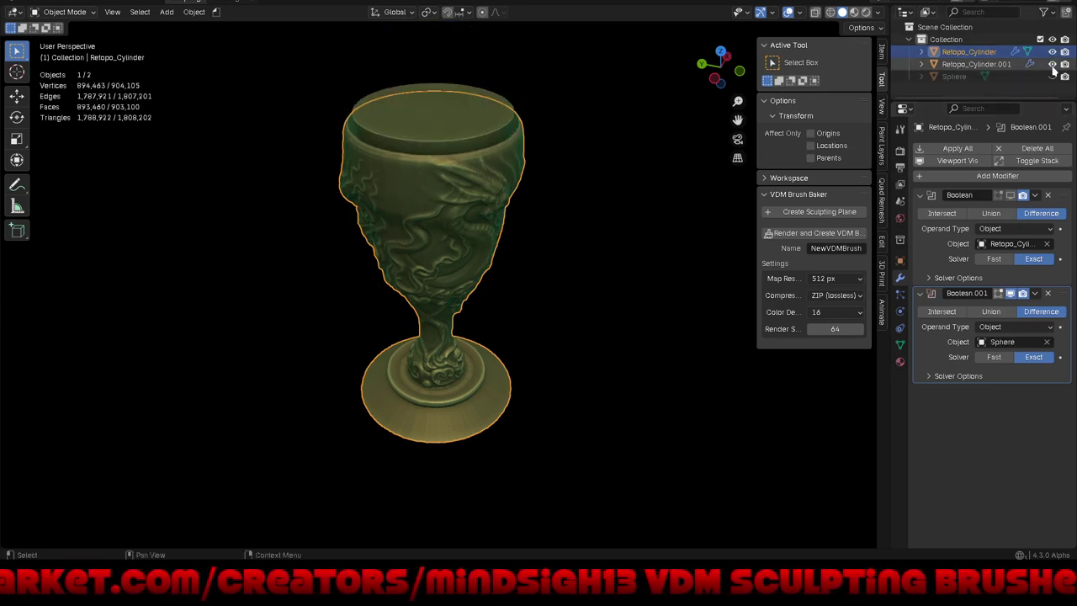
left_click(1052, 64)
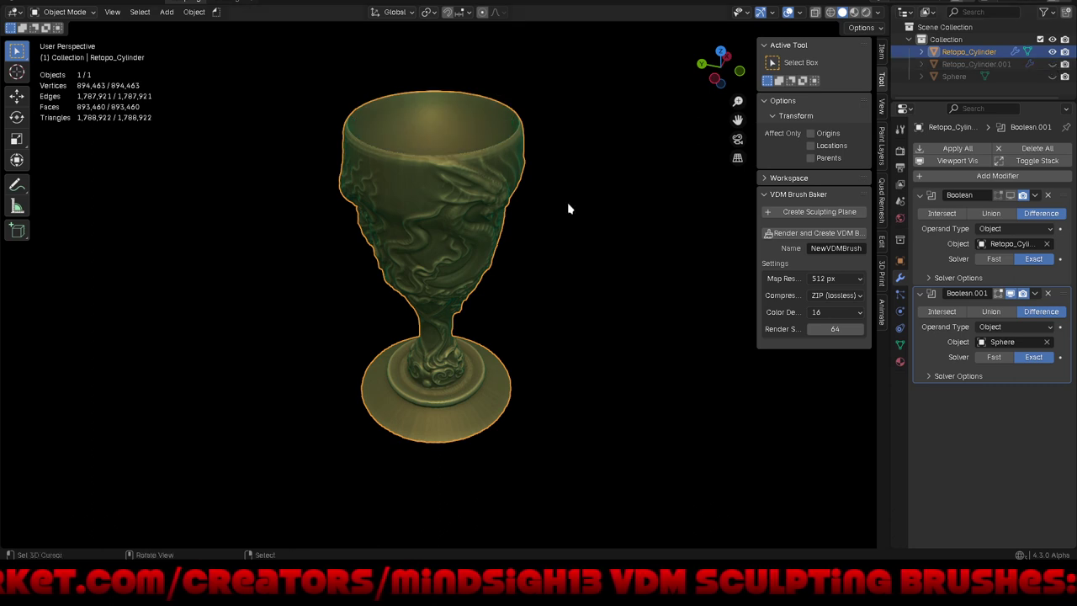
mouse_move(567, 204)
middle_mouse_down()
mouse_move(547, 289)
mouse_move(483, 183)
mouse_move(528, 208)
mouse_move(481, 197)
mouse_move(500, 213)
middle_mouse_up()
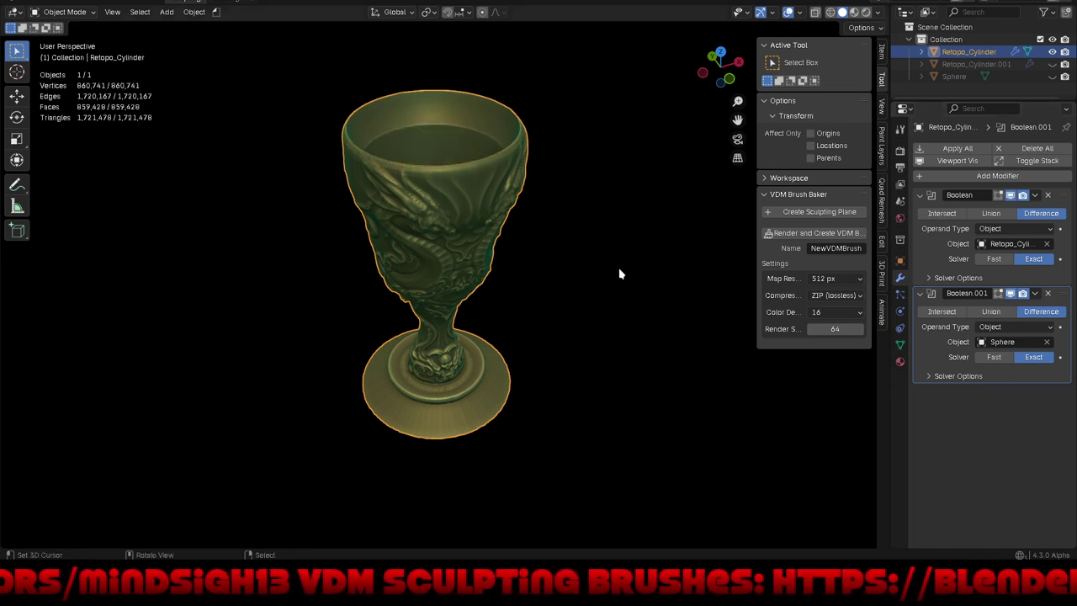
mouse_move(620, 274)
middle_mouse_down()
mouse_move(295, 248)
mouse_move(421, 180)
middle_mouse_up()
Step: Orbit and zoom around the hollowed goblet to inspect each side
scroll(428, 139, "up", 4)
scroll(466, 174, "up", 3)
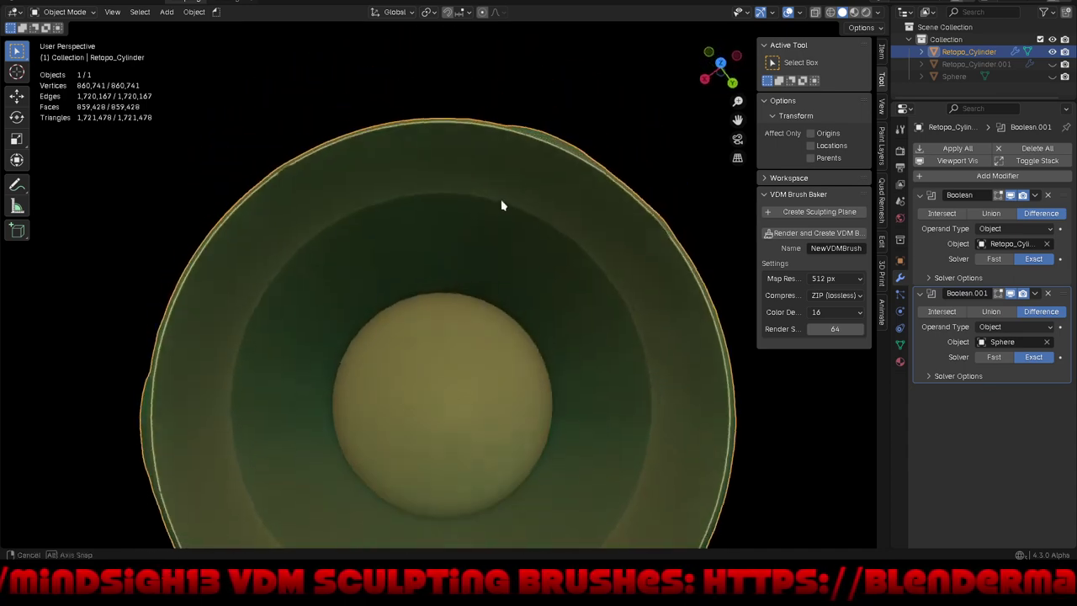
middle_click_drag(502, 205, 402, 144)
scroll(403, 266, "down", 3)
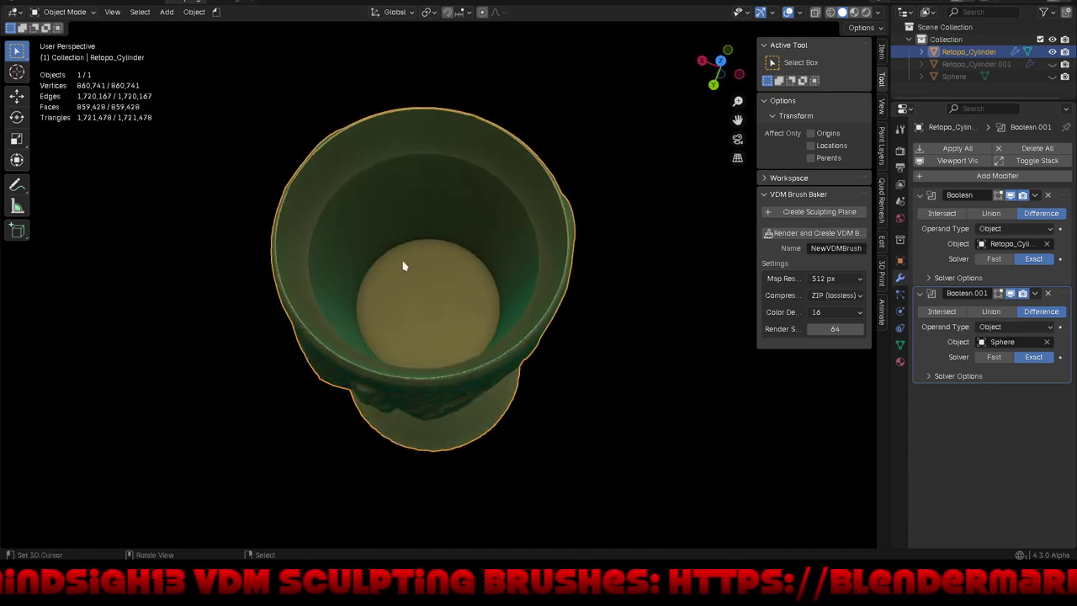
mouse_move(403, 265)
middle_mouse_down()
mouse_move(213, 164)
mouse_move(72, 260)
mouse_move(79, 284)
mouse_move(370, 172)
middle_mouse_up()
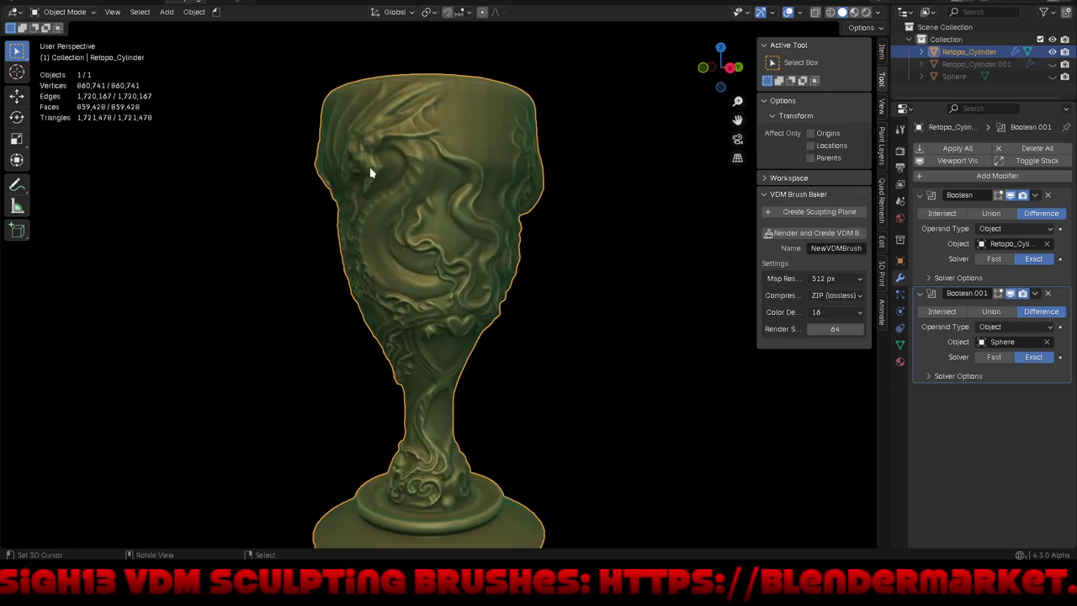
scroll(370, 172, "down", 3)
mouse_move(378, 241)
middle_mouse_down()
mouse_move(668, 264)
mouse_move(529, 236)
mouse_move(76, 224)
mouse_move(178, 224)
mouse_move(216, 255)
mouse_move(300, 281)
mouse_move(253, 233)
mouse_move(197, 240)
mouse_move(238, 240)
mouse_move(303, 264)
mouse_move(344, 260)
mouse_move(325, 247)
mouse_move(348, 250)
mouse_move(244, 230)
mouse_move(185, 243)
mouse_move(200, 254)
mouse_move(226, 217)
mouse_move(308, 271)
mouse_move(318, 249)
mouse_move(215, 215)
mouse_move(199, 223)
middle_mouse_up()
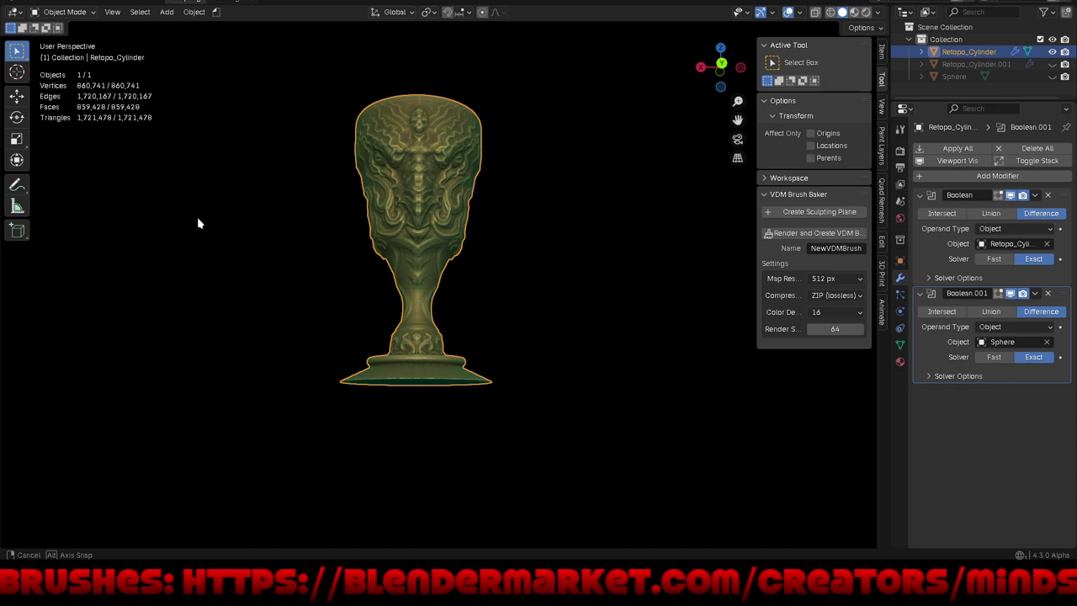
mouse_move(199, 223)
middle_mouse_down()
mouse_move(533, 311)
mouse_move(529, 267)
mouse_move(472, 248)
mouse_move(471, 233)
middle_mouse_up()
scroll(447, 205, "up", 2)
scroll(452, 243, "up", 2)
scroll(498, 257, "down", 1)
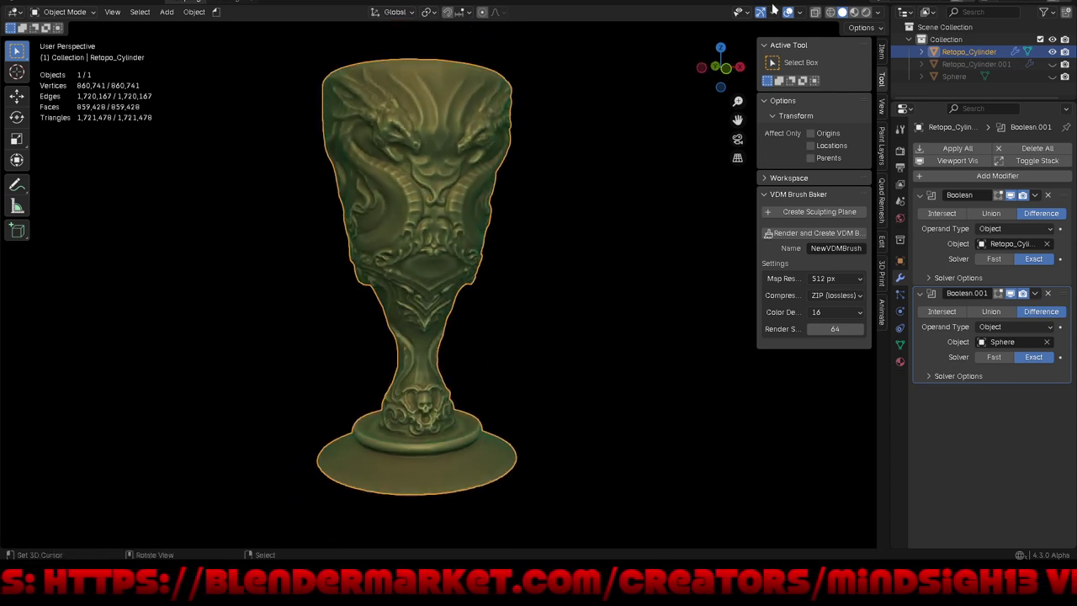
Step: Apply the gold metallic MatCap in Viewport Shading with material colours
left_click(880, 14)
left_click(856, 101)
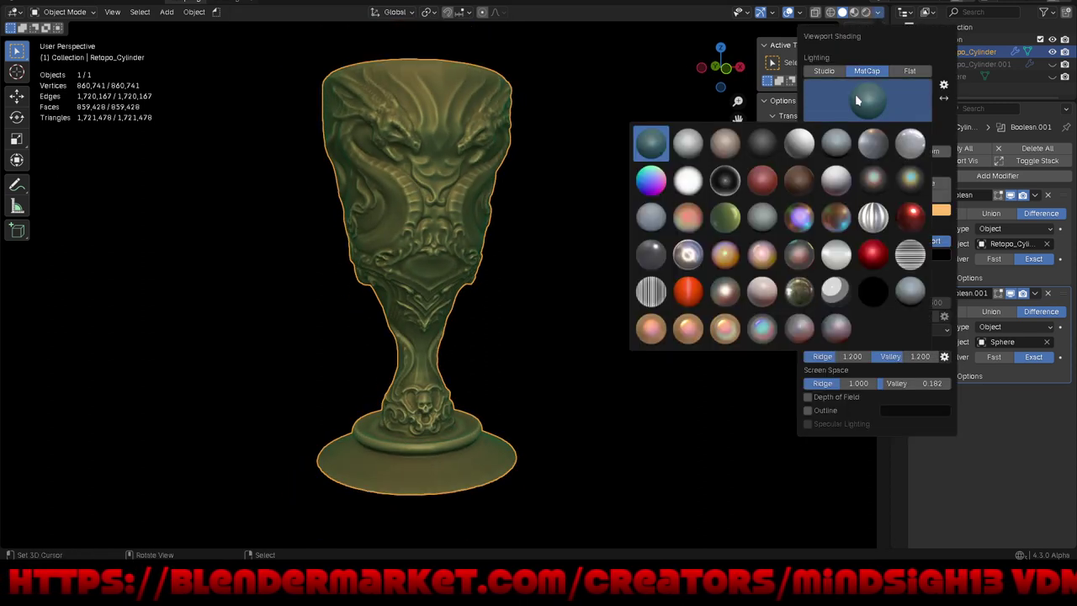
left_click(800, 291)
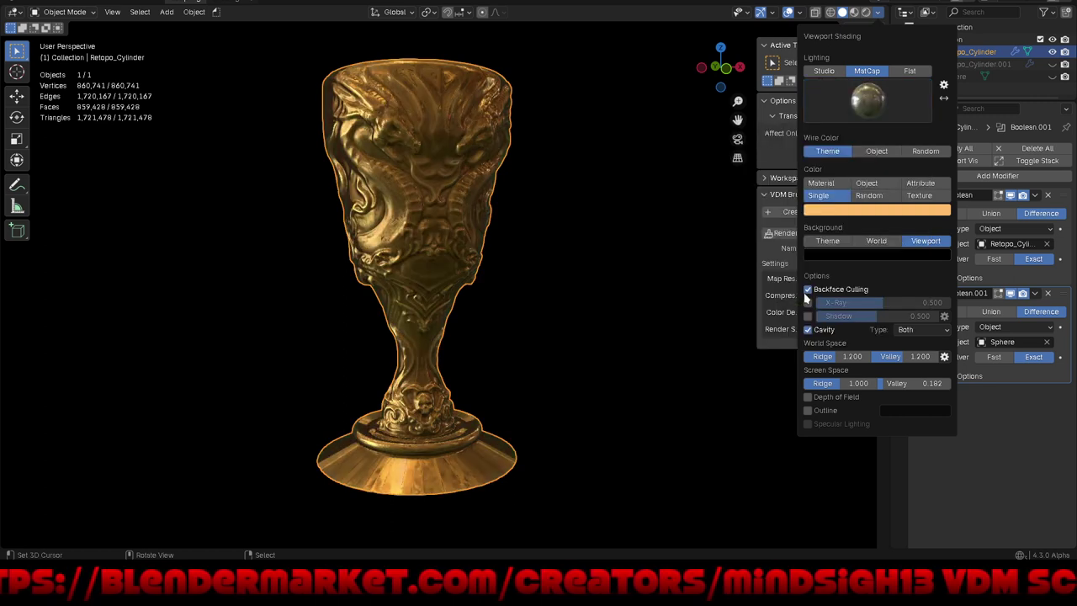
left_click(837, 183)
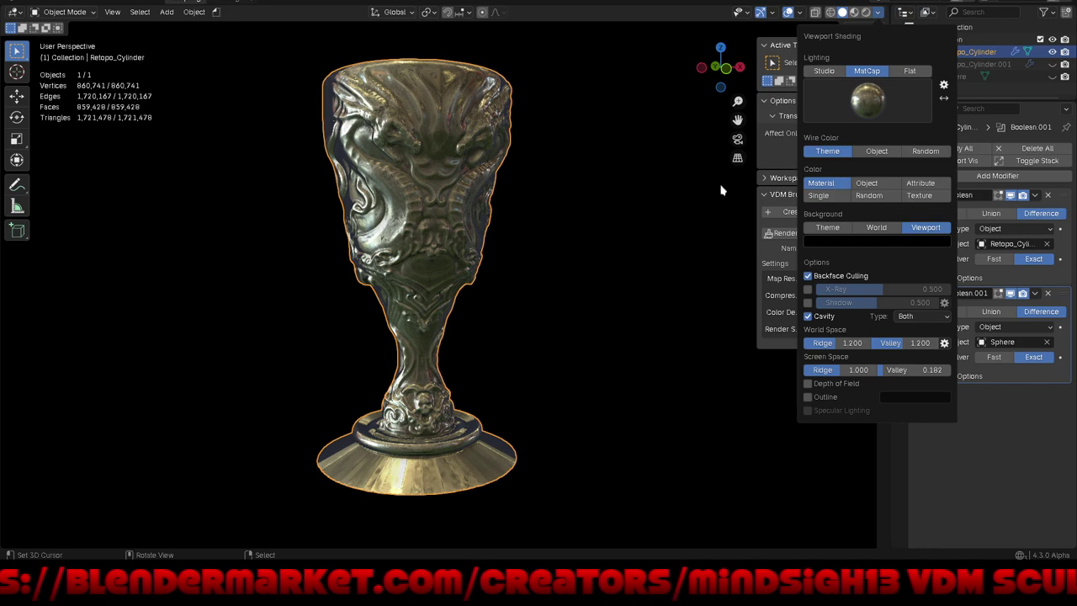
mouse_move(564, 325)
middle_mouse_down()
mouse_move(594, 342)
mouse_move(617, 384)
mouse_move(583, 414)
mouse_move(373, 344)
mouse_move(373, 312)
mouse_move(288, 301)
mouse_move(362, 324)
mouse_move(325, 348)
mouse_move(291, 335)
mouse_move(176, 337)
mouse_move(257, 361)
middle_mouse_up()
scroll(275, 324, "down", 2)
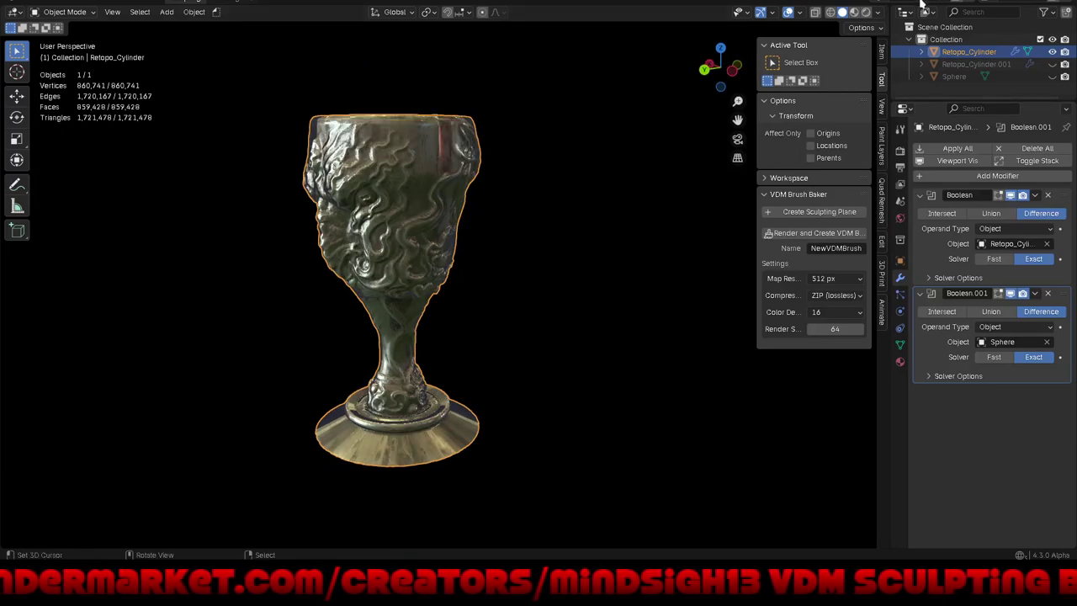
Step: Set shading Color to Single with a pale yellow-gold tint from the colour wheel
left_click(878, 12)
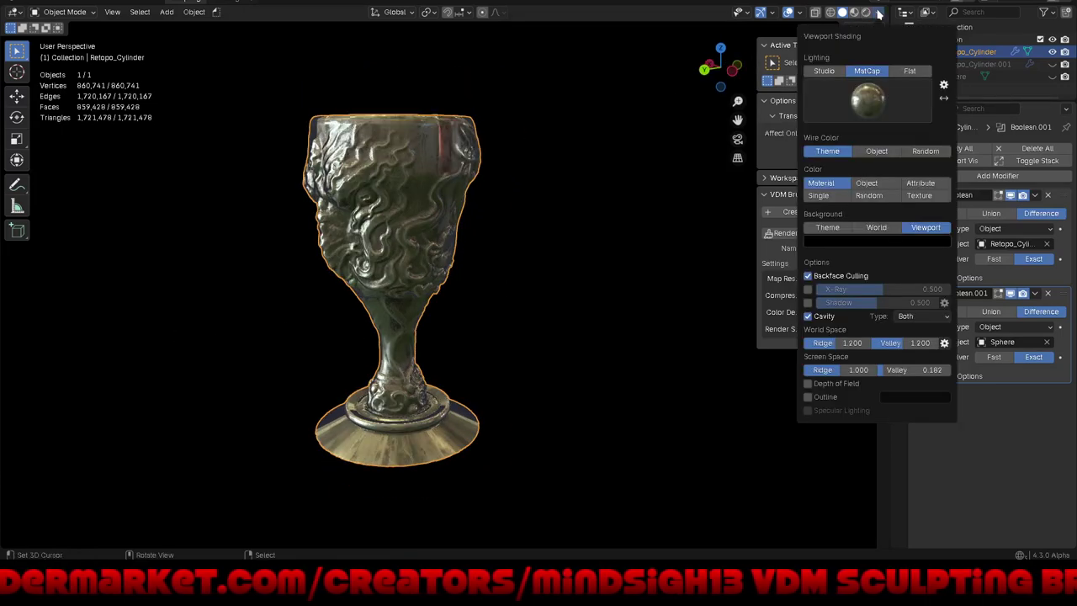
left_click(843, 195)
left_click(860, 211)
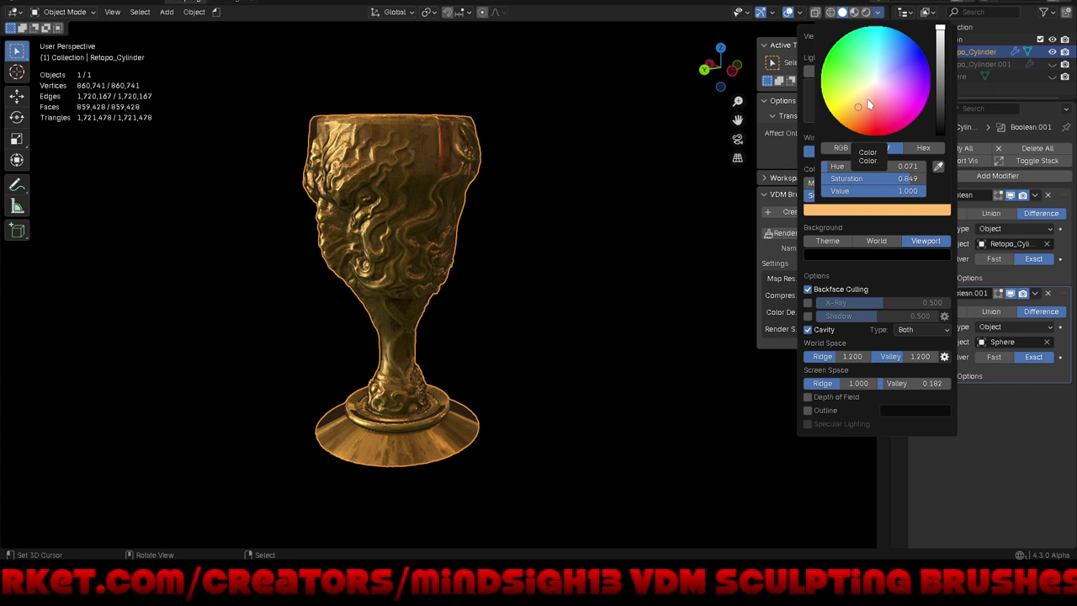
left_click_drag(870, 104, 848, 100)
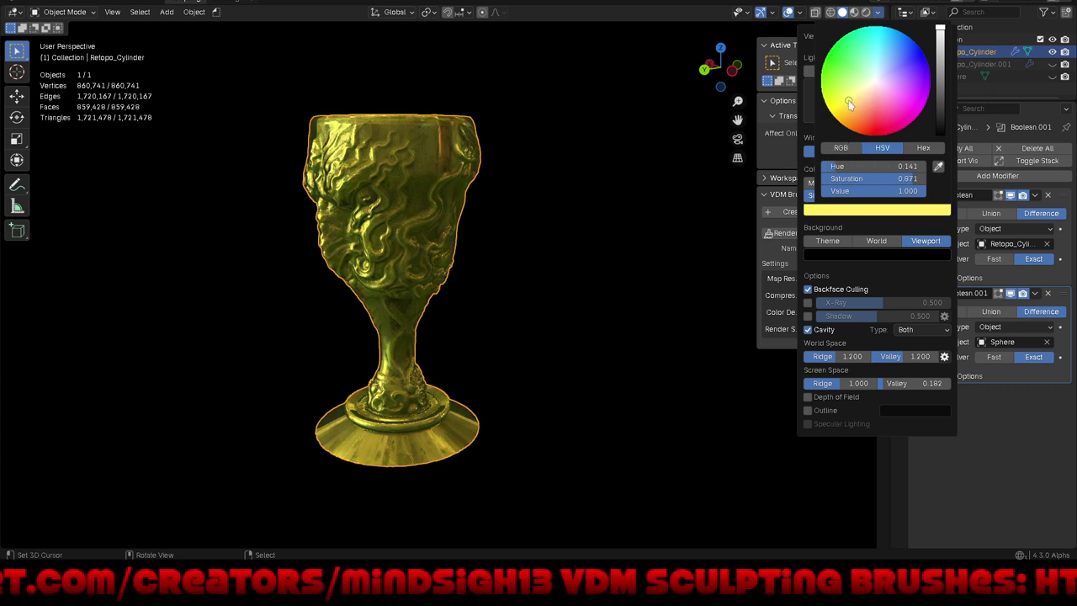
left_click_drag(859, 100, 857, 94)
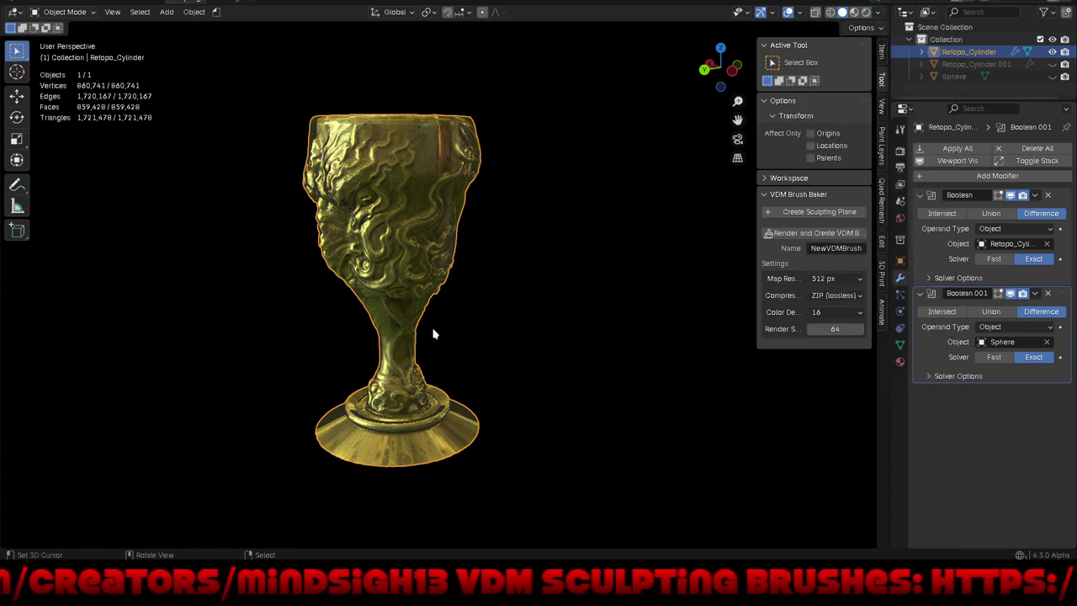
middle_click_drag(433, 334, 812, 330)
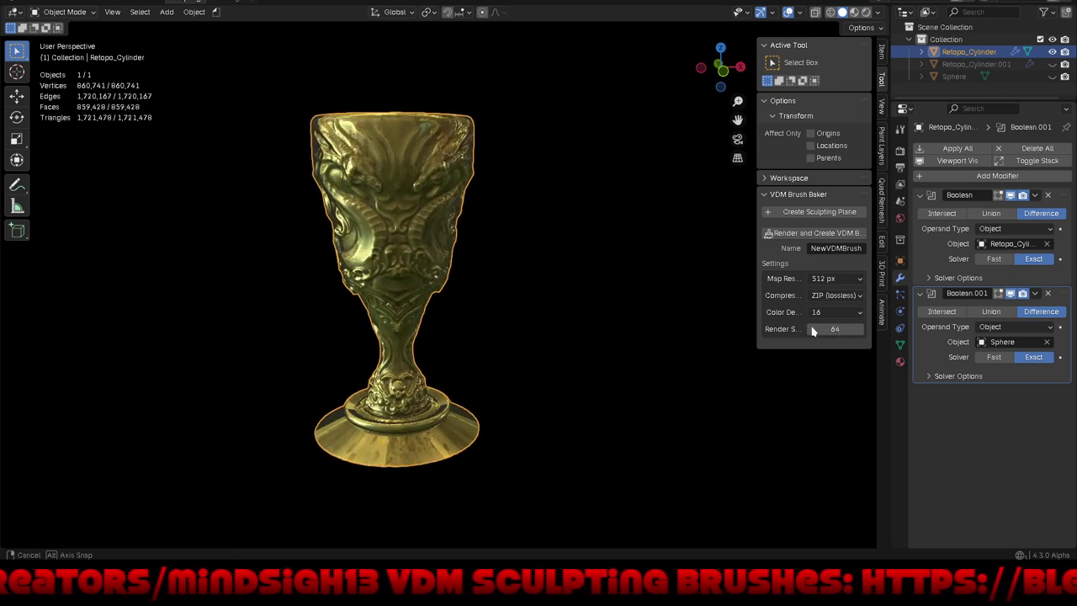
middle_click_drag(576, 323, 631, 322)
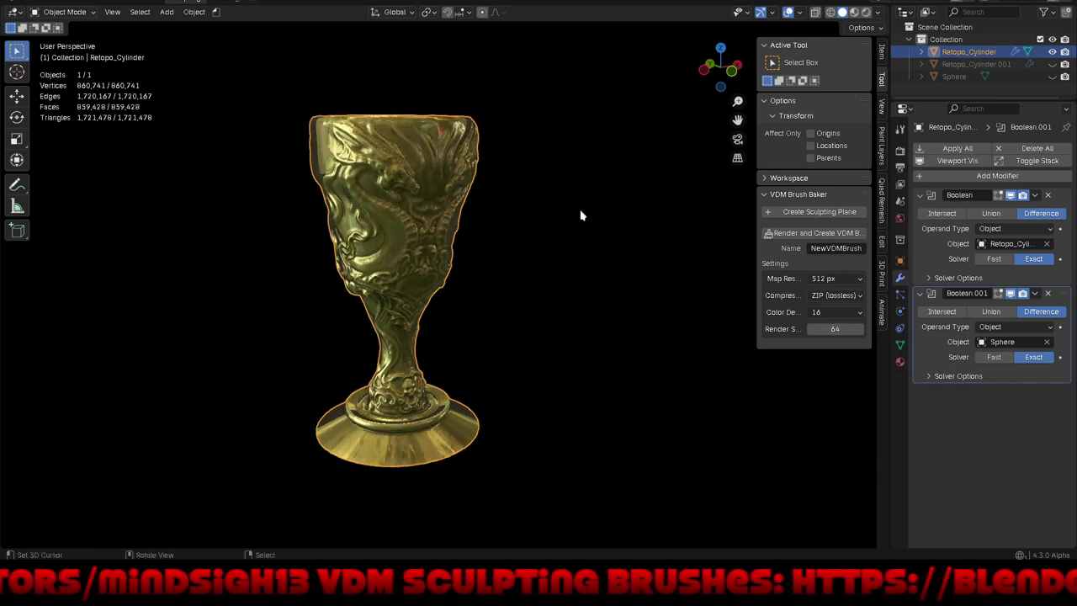
mouse_move(580, 215)
middle_mouse_down()
mouse_move(596, 328)
mouse_move(408, 195)
mouse_move(310, 161)
mouse_move(283, 173)
mouse_move(322, 202)
middle_mouse_up()
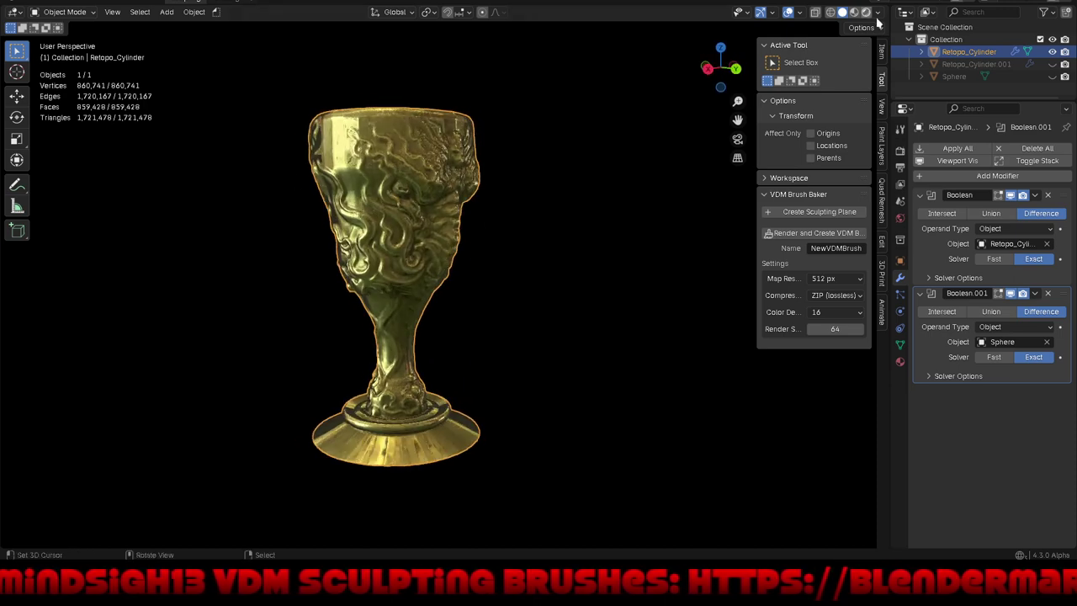
Step: Replace the gold MatCap with the teal matcap, briefly passing through the grey sphere
left_click(878, 13)
left_click(859, 99)
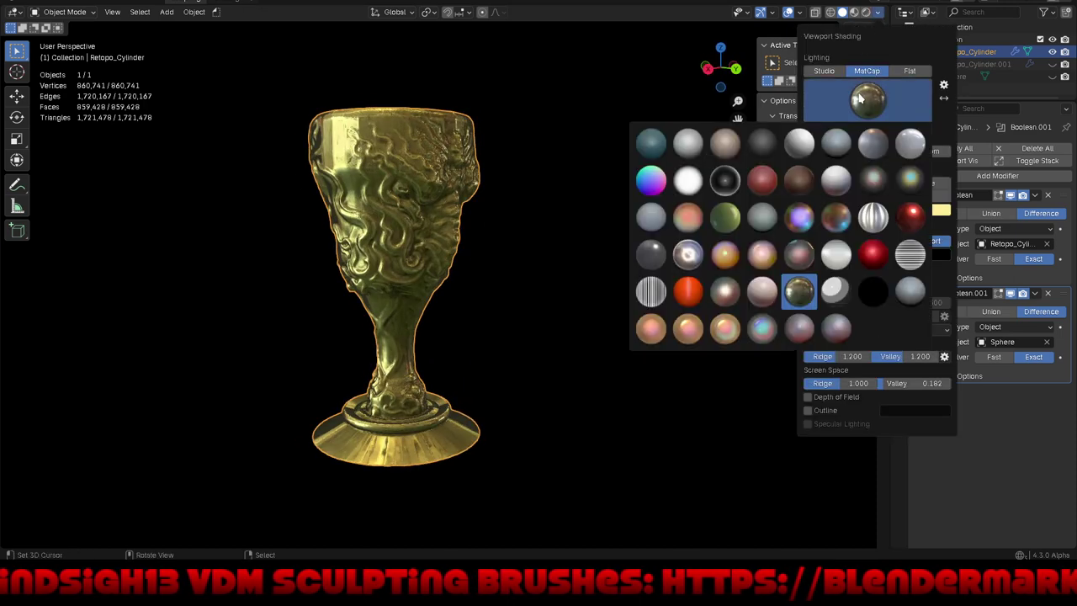
left_click(833, 143)
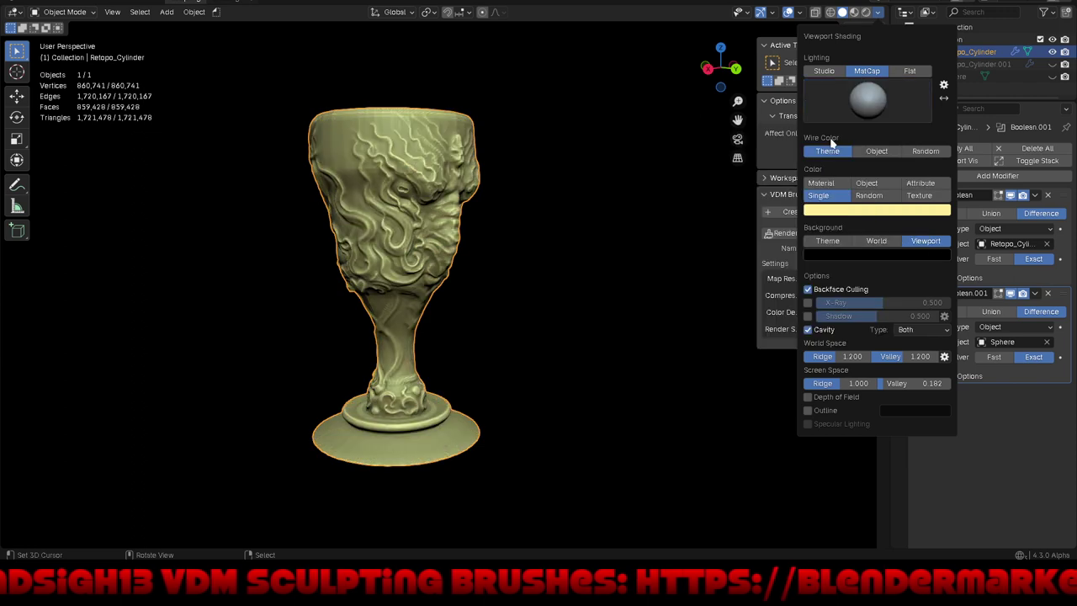
left_click(884, 101)
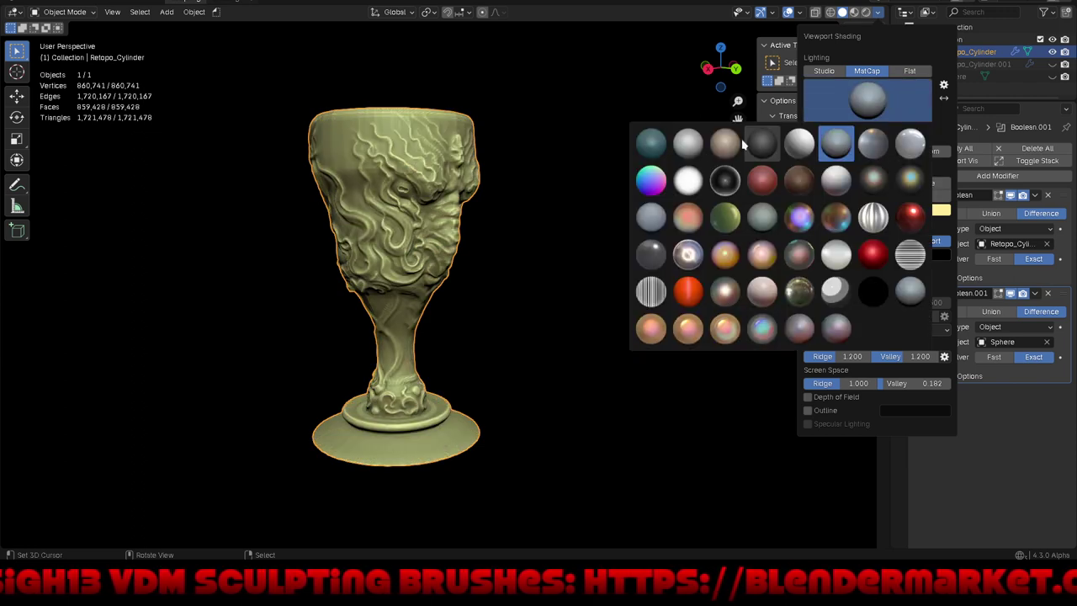
left_click(651, 143)
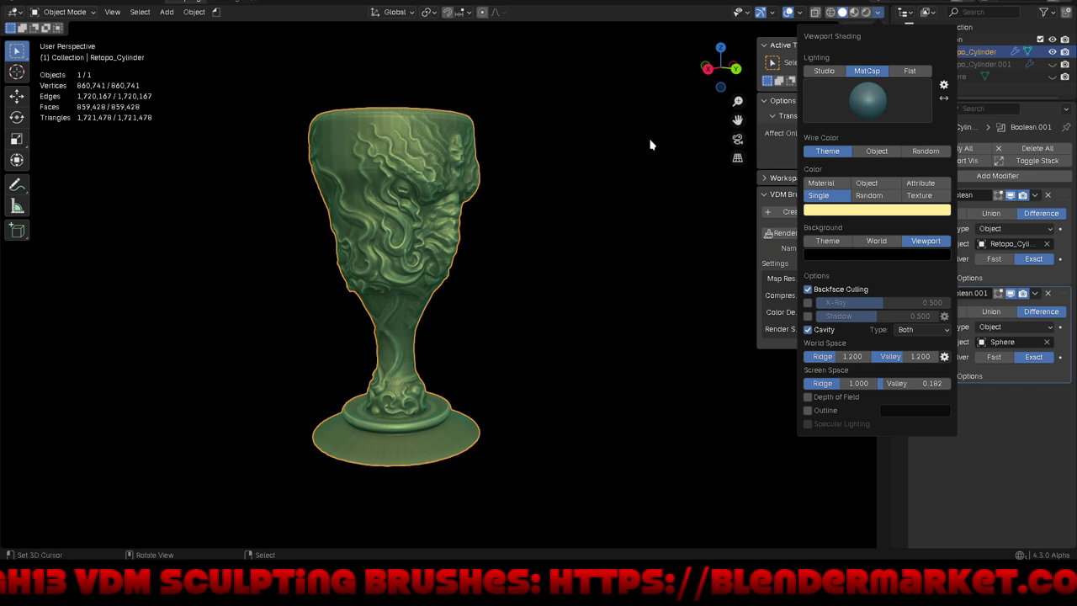
mouse_move(582, 249)
middle_mouse_down()
mouse_move(483, 232)
mouse_move(512, 241)
middle_mouse_up()
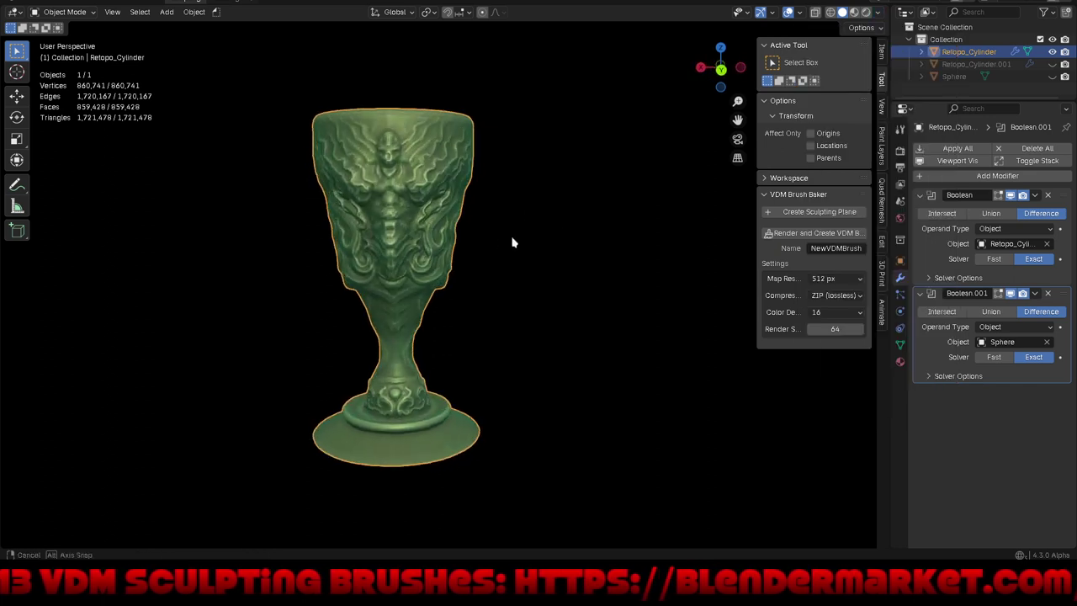